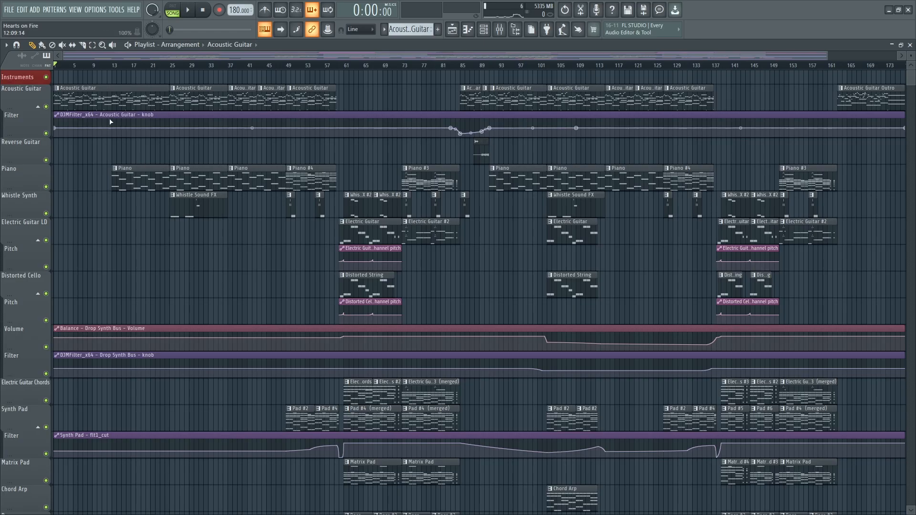
Open the first Acoustic Guitar clip's notes and play the passage starting just before bar 4.
double_click(100, 100)
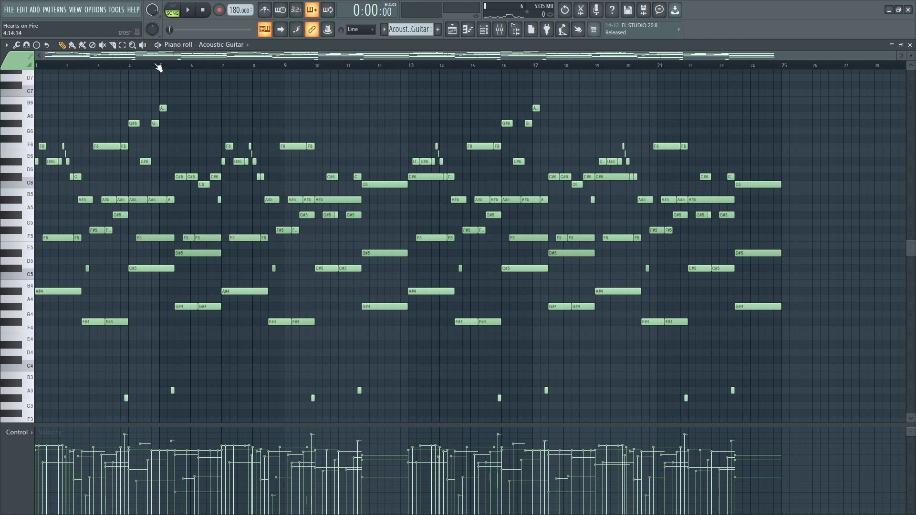
scroll(159, 67, "up", 6)
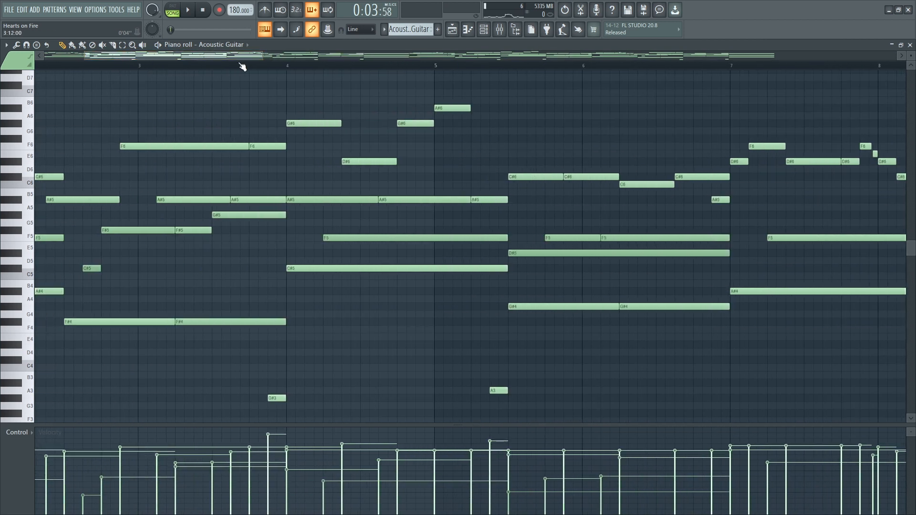
left_click(249, 67)
key("space")
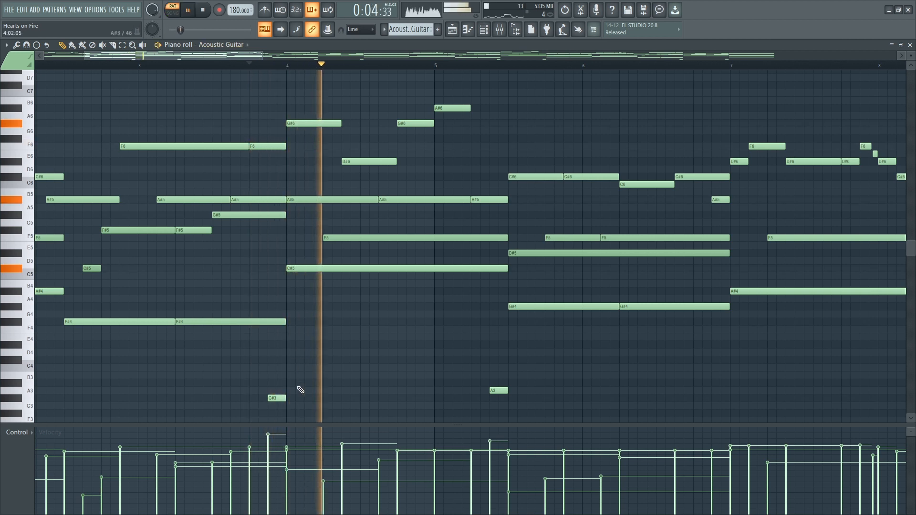
key("space")
Delete the low G#3 note just before bar 4, audition the passage without it, and put the note back for comparison.
right_click(280, 400)
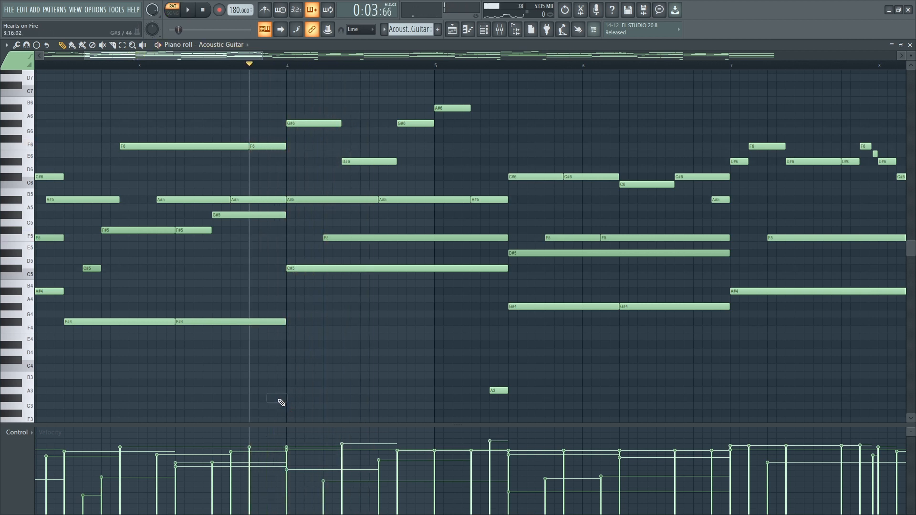
key("space")
key("space")
left_click(271, 399)
key("space")
key("space")
Open the Acoustic Guitar Outro clip from the playlist and examine its notes, including the low A3 before the final chord.
left_click(447, 33)
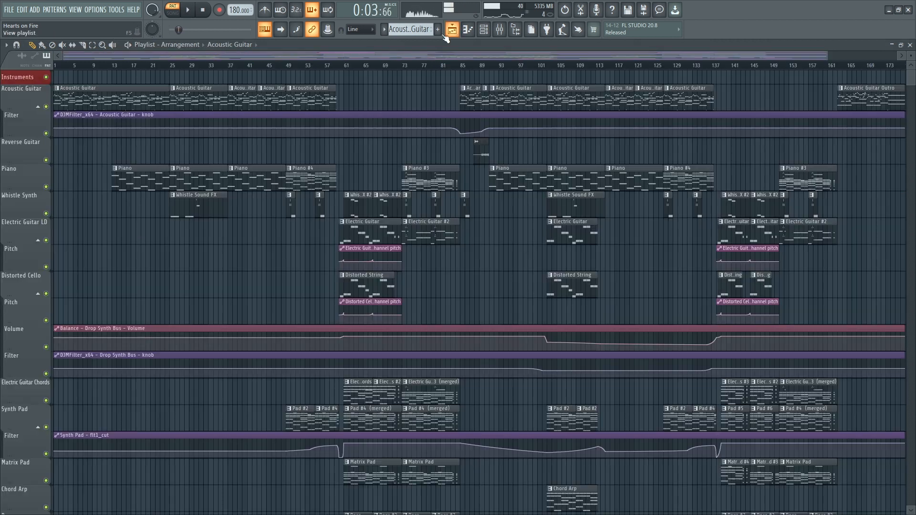
scroll(301, 66, "down", 1)
scroll(778, 66, "up", 3)
left_click_drag(785, 55, 812, 55)
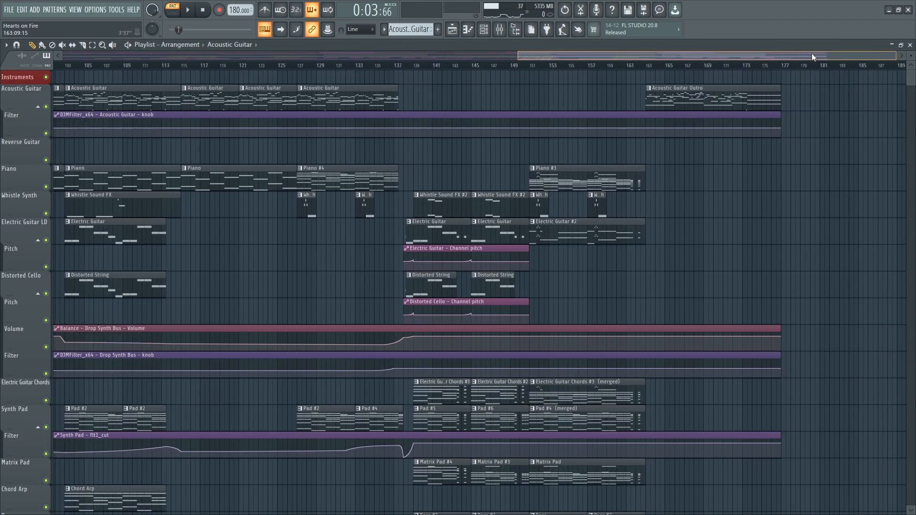
double_click(632, 88)
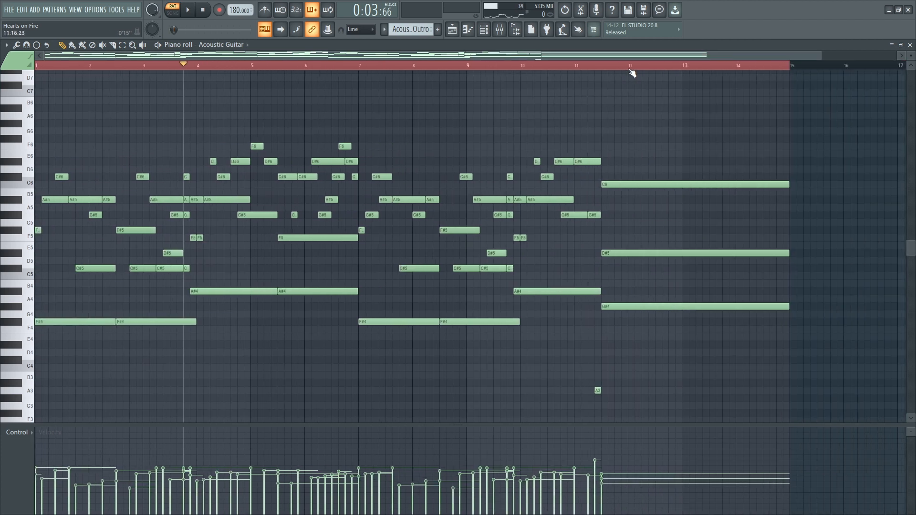
scroll(632, 73, "down", 1)
left_click_drag(815, 56, 774, 56)
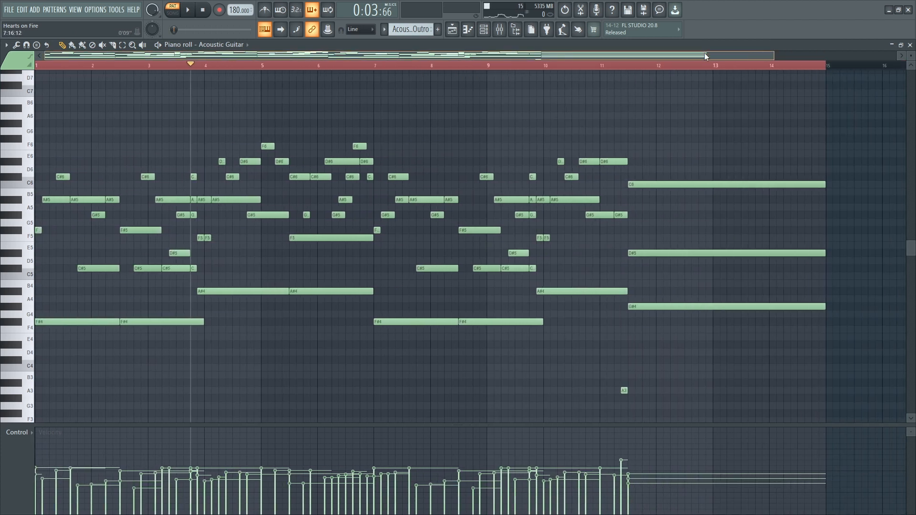
left_click(622, 391)
View the Kontakt instrument loaded on the Acoustic Guitar channel and close it.
left_click(492, 31)
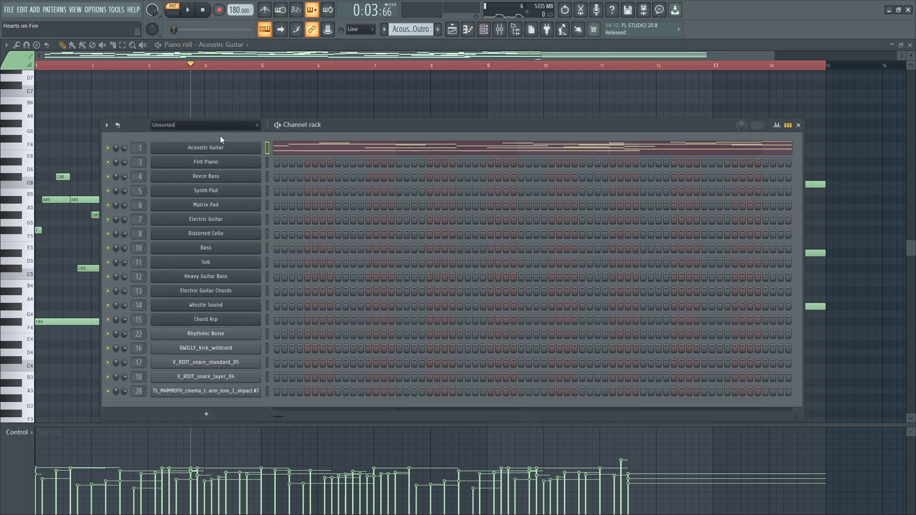
left_click(226, 148)
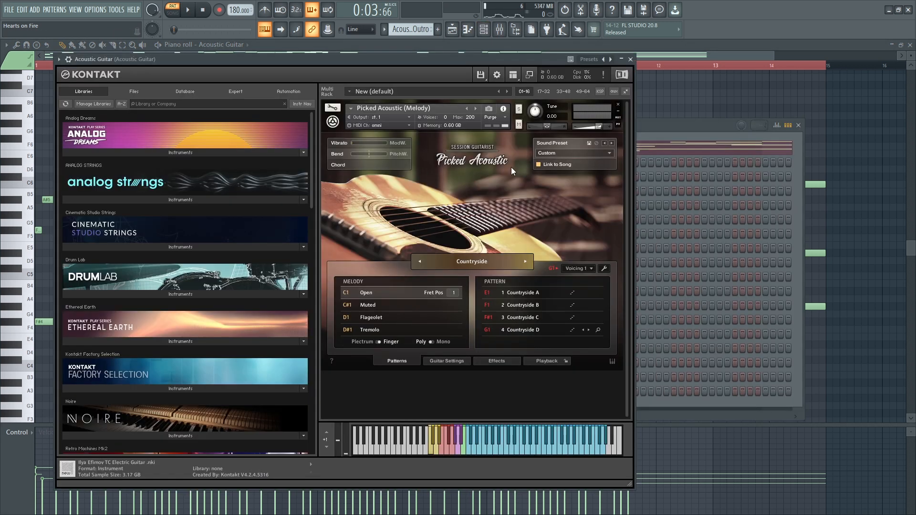
left_click(630, 59)
Inspect the Radiator and CERISE effects on the Acoustic Guitar mixer track, closing their windows when done.
key("F9")
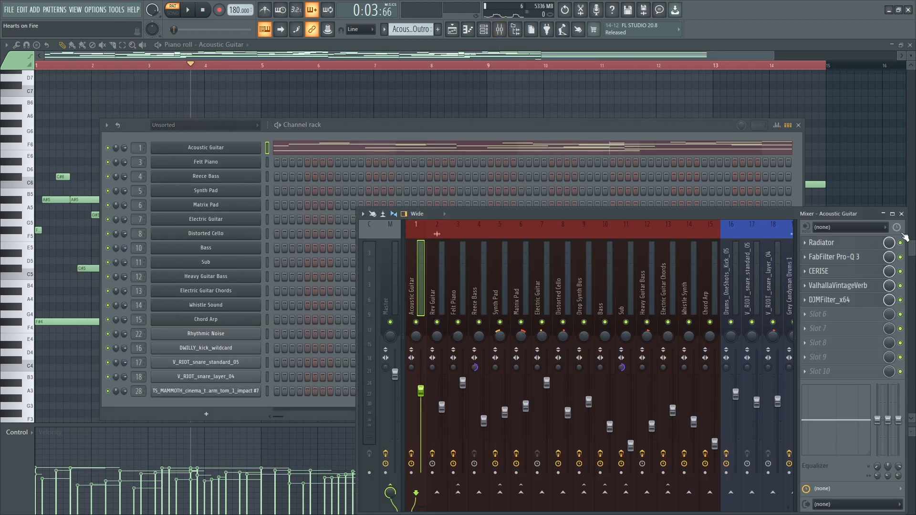
left_click(864, 245)
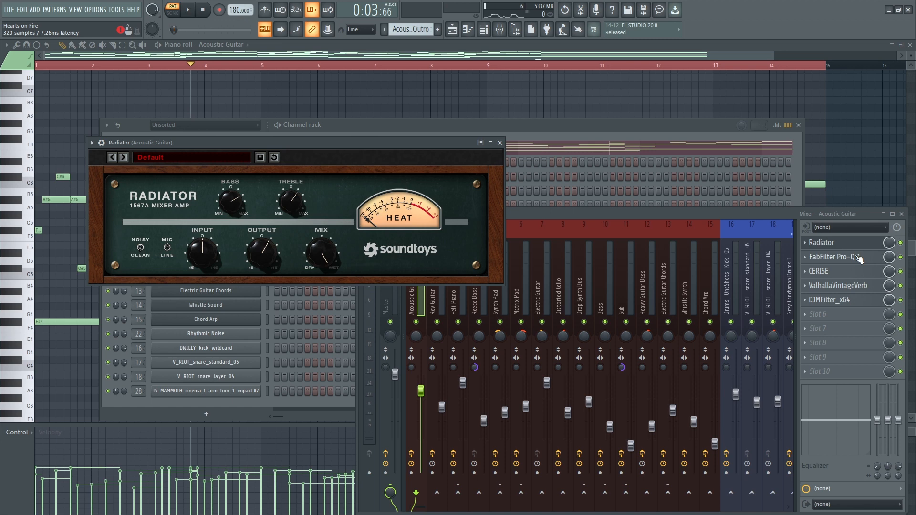
left_click(819, 271)
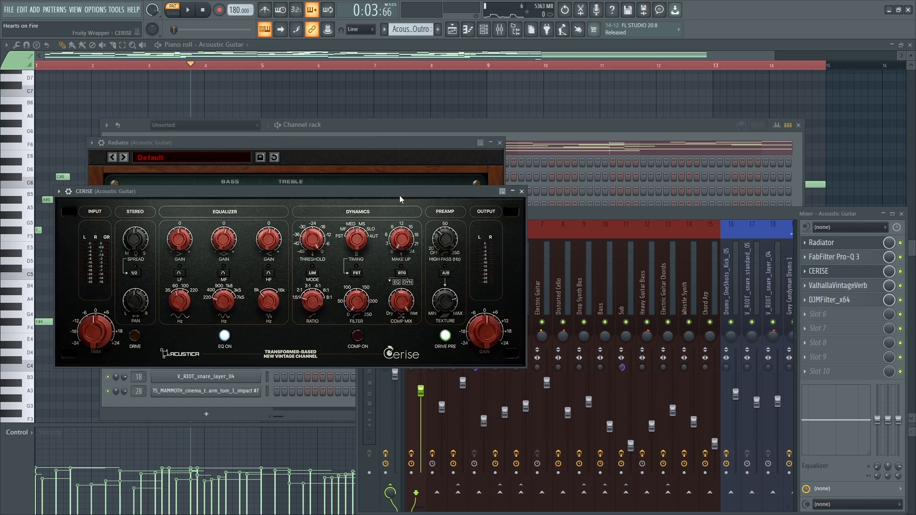
left_click(520, 204)
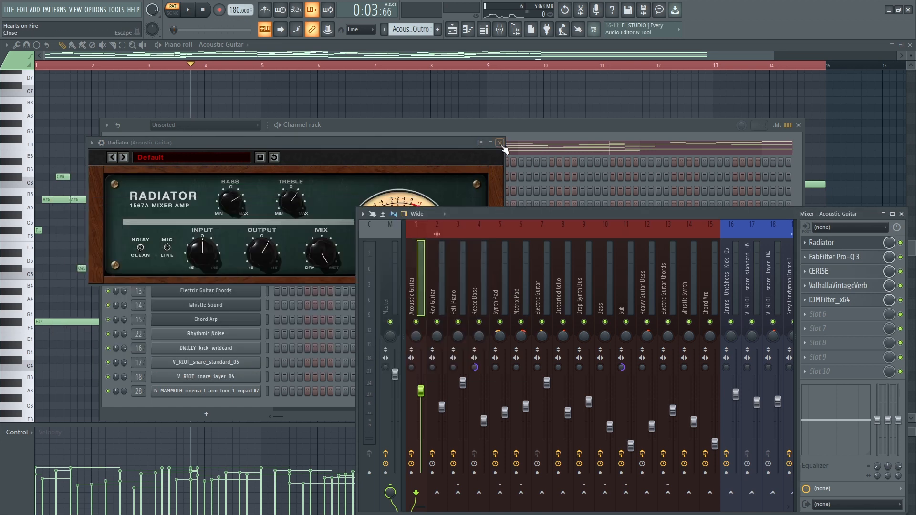
left_click(840, 243)
Examine the FabFilter Pro-Q 3 equalizer bands on the Acoustic Guitar mixer track and close the plugin.
left_click(842, 256)
mouse_move(394, 165)
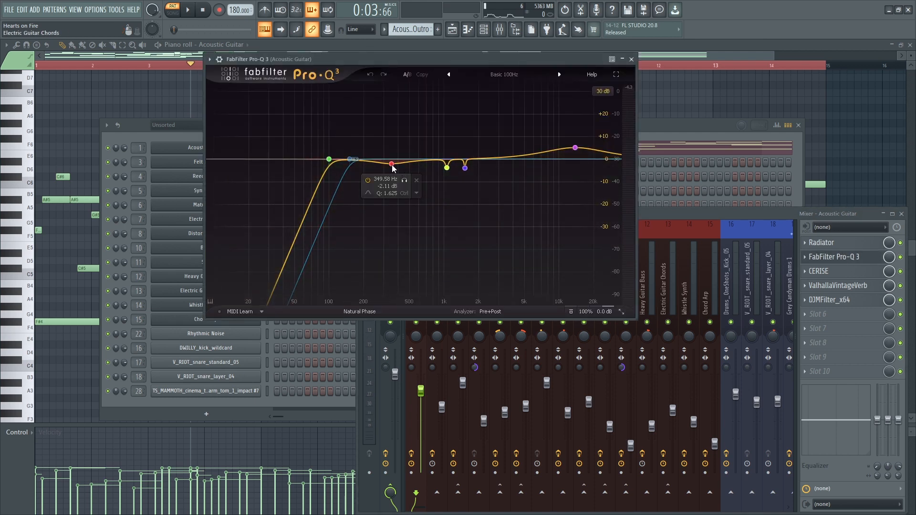
mouse_move(449, 170)
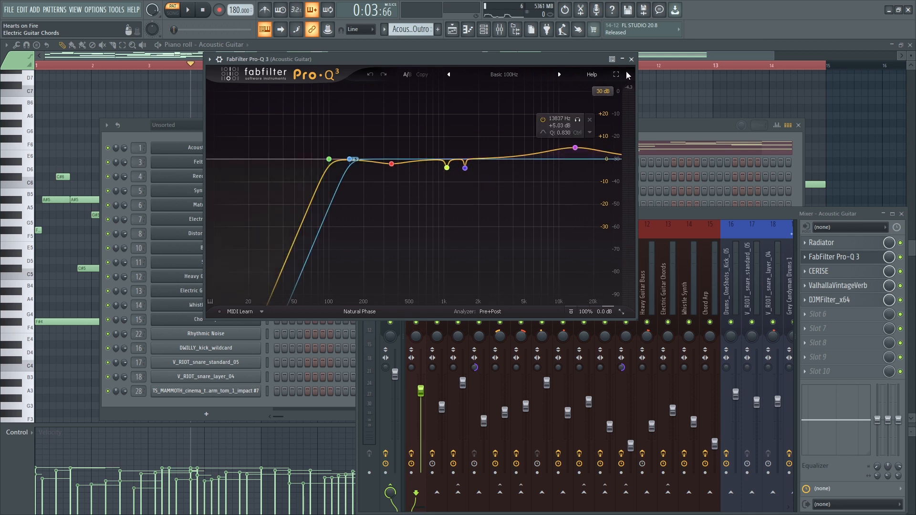
left_click(632, 59)
Check the ValhallaVintageVerb and DJMFilter_x64 settings on the Acoustic Guitar mixer track and close both plugins.
left_click(838, 285)
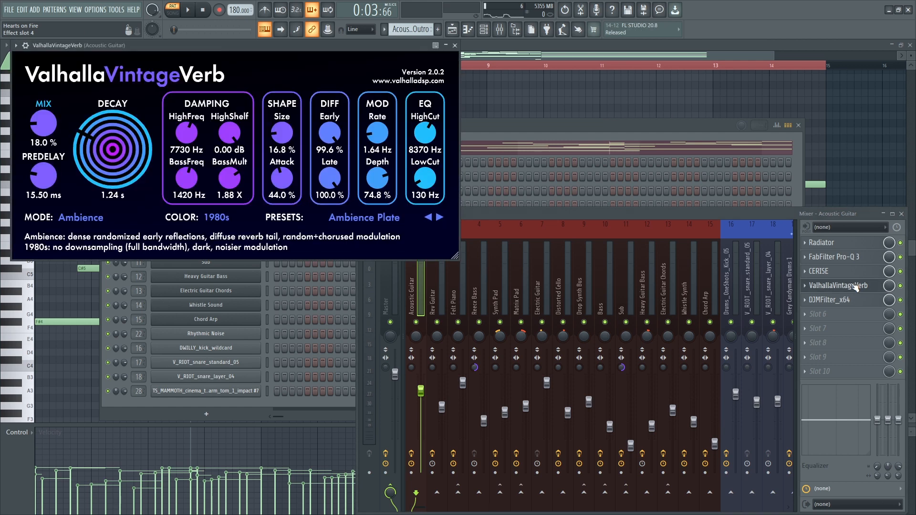
left_click(455, 45)
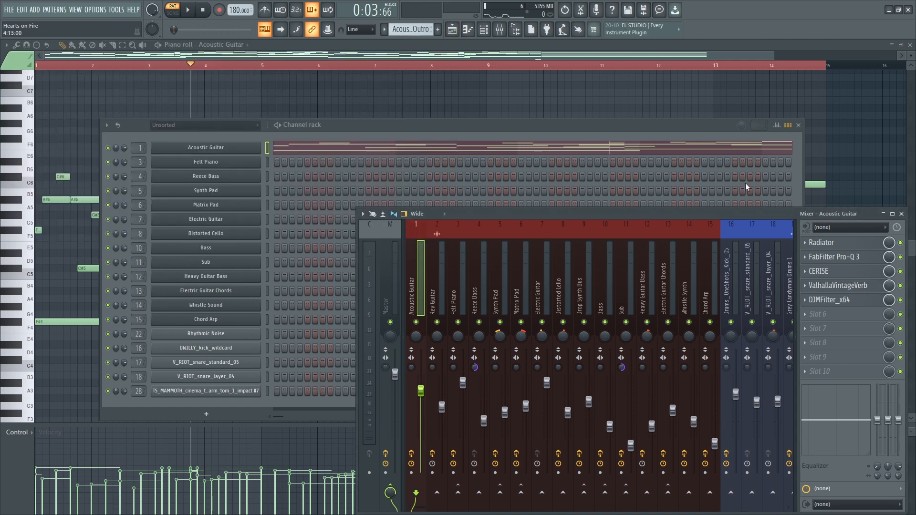
left_click(830, 300)
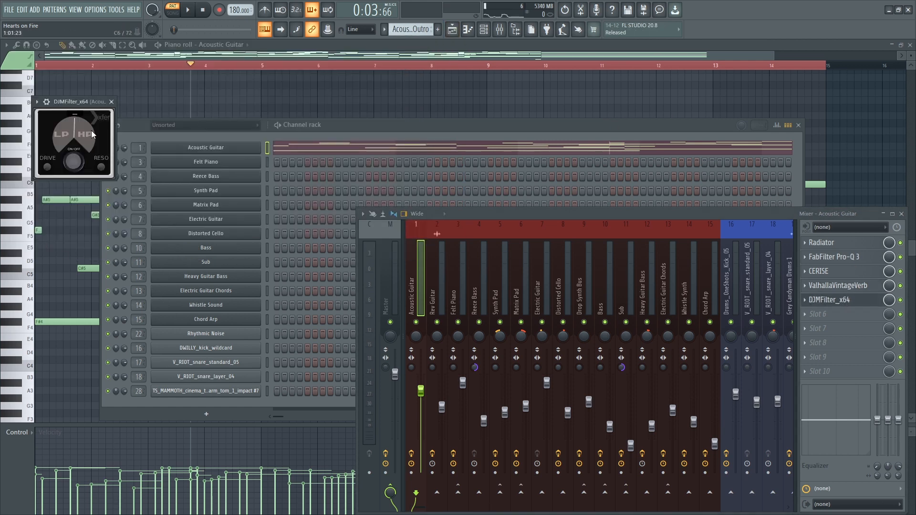
left_click(112, 102)
Return to the arrangement and review the Acoustic Guitar Outro clip's notes again.
left_click(452, 29)
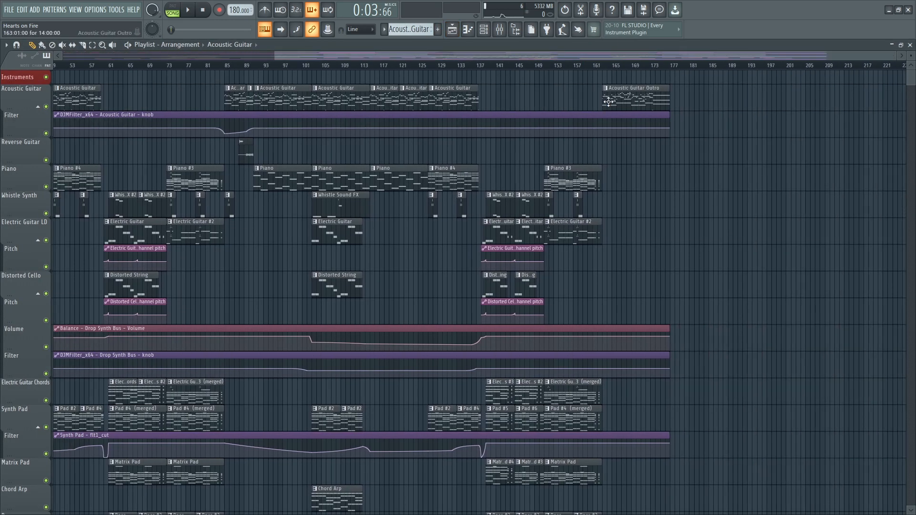
double_click(609, 100)
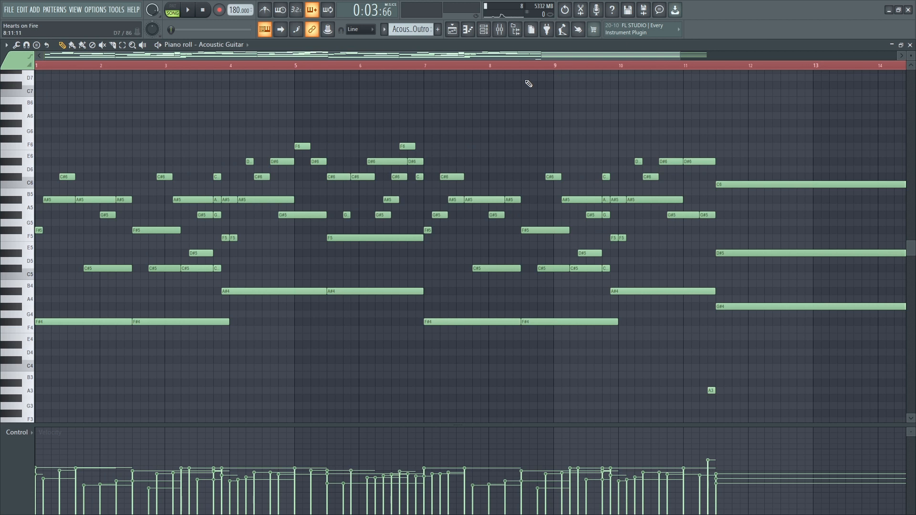
scroll(457, 74, "down", 1)
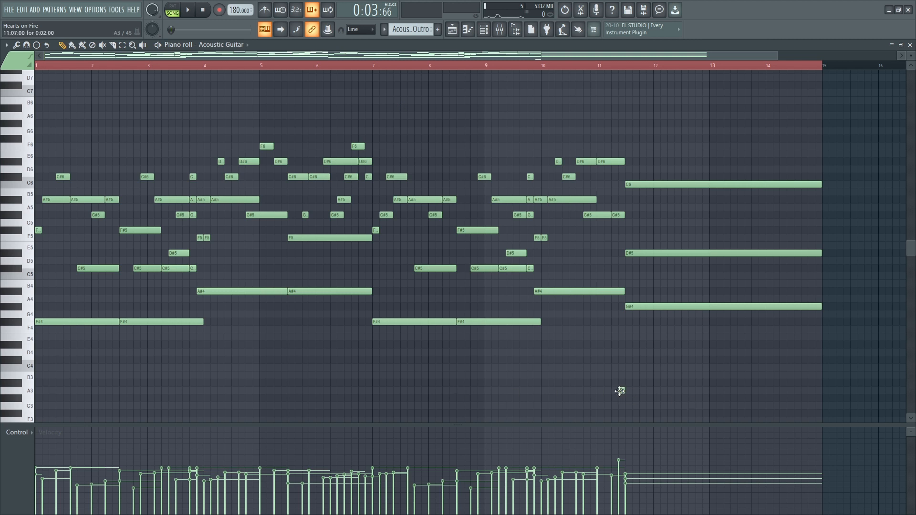
left_click(487, 33)
Solo the Reverse Guitar track in the playlist, play it from the middle of bar 89, and unsolo it.
left_click(454, 32)
scroll(238, 64, "up", 5)
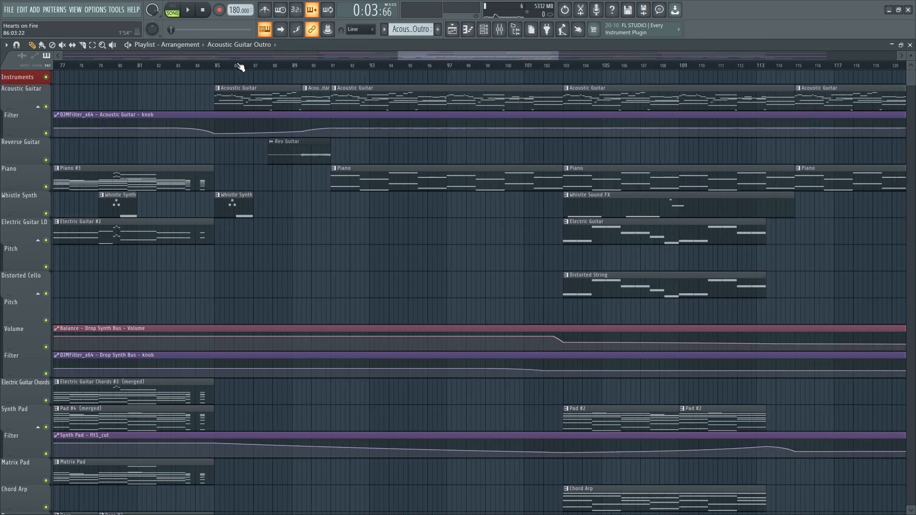
scroll(286, 66, "up", 4)
left_click_drag(325, 67, 336, 68)
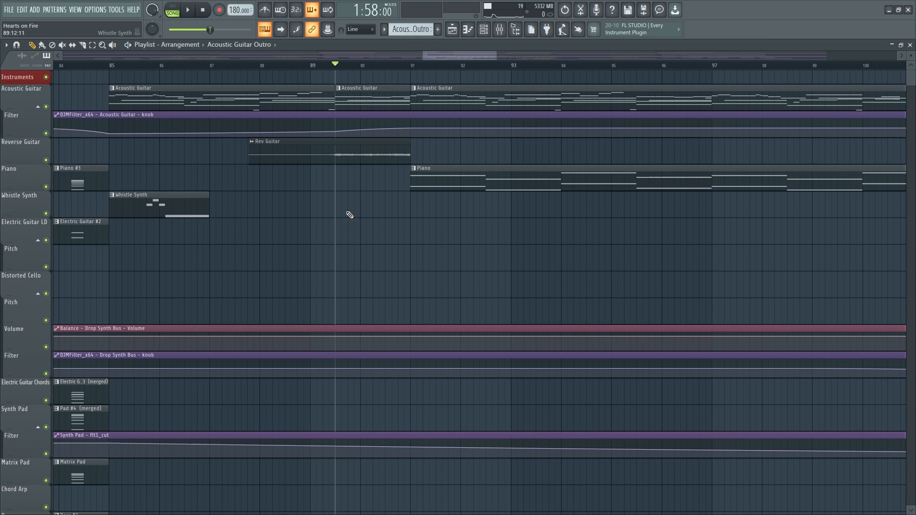
right_click(46, 160)
key("space")
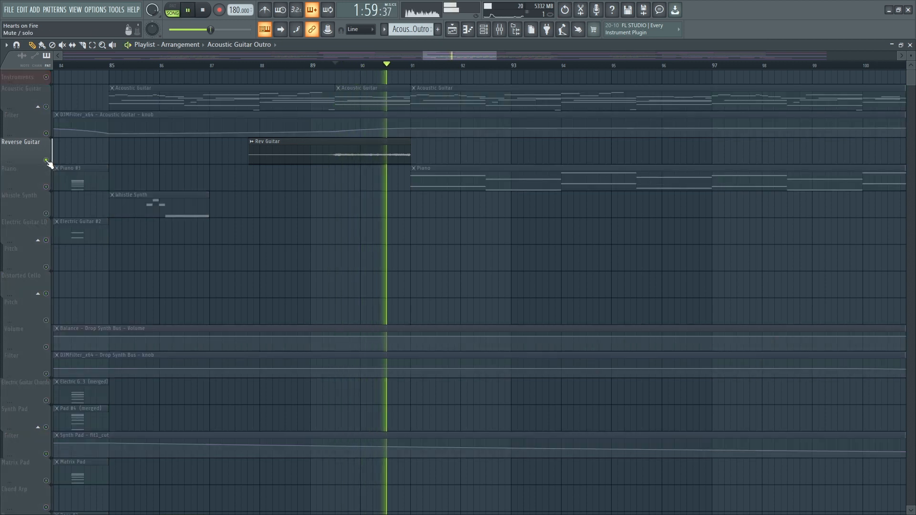
key("space")
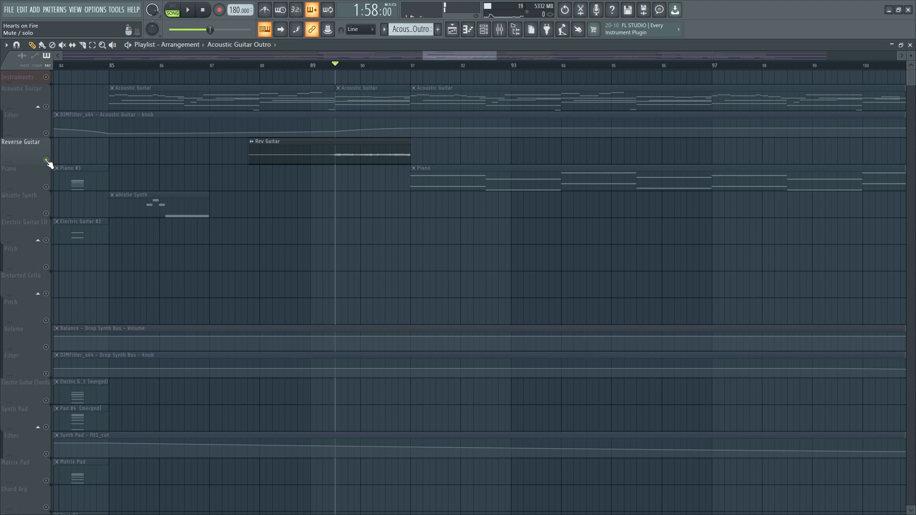
right_click(46, 160)
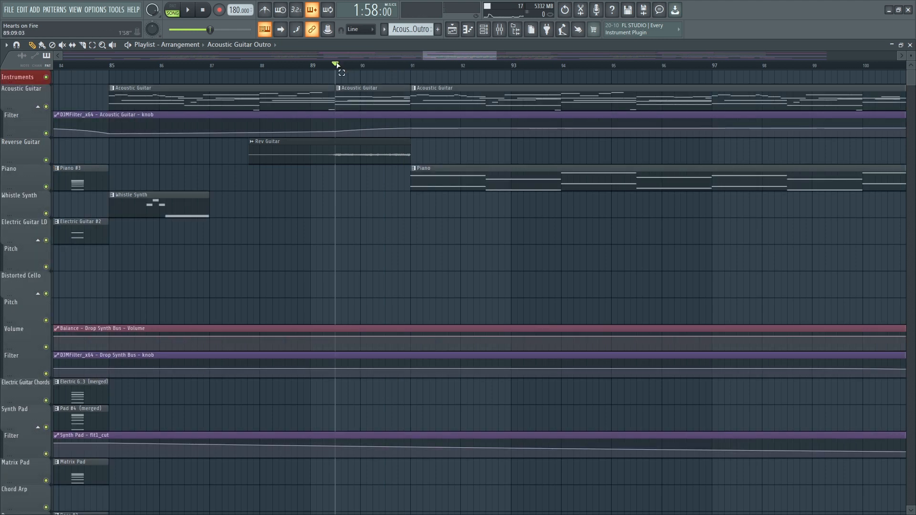
Select the time range from mid-bar 89 to bar 91 and play it with the Acoustic Guitar track soloed.
left_click_drag(337, 64, 411, 65)
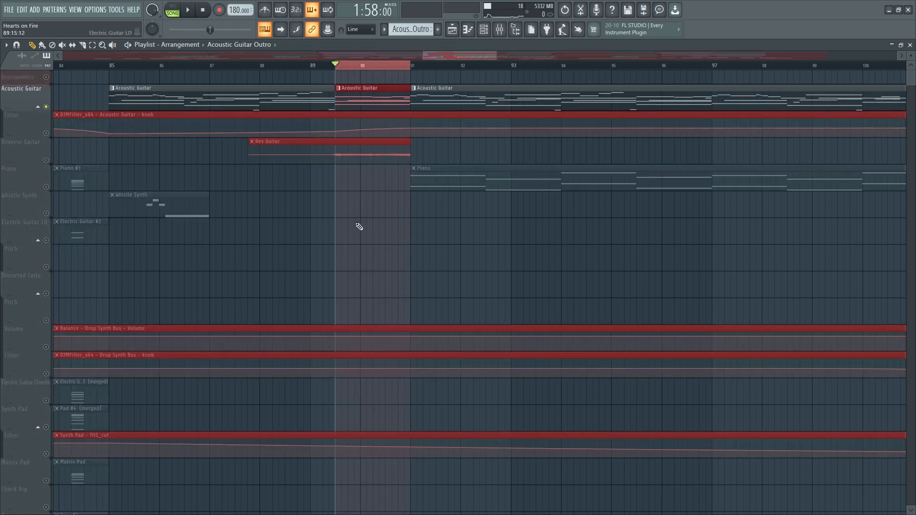
key("space")
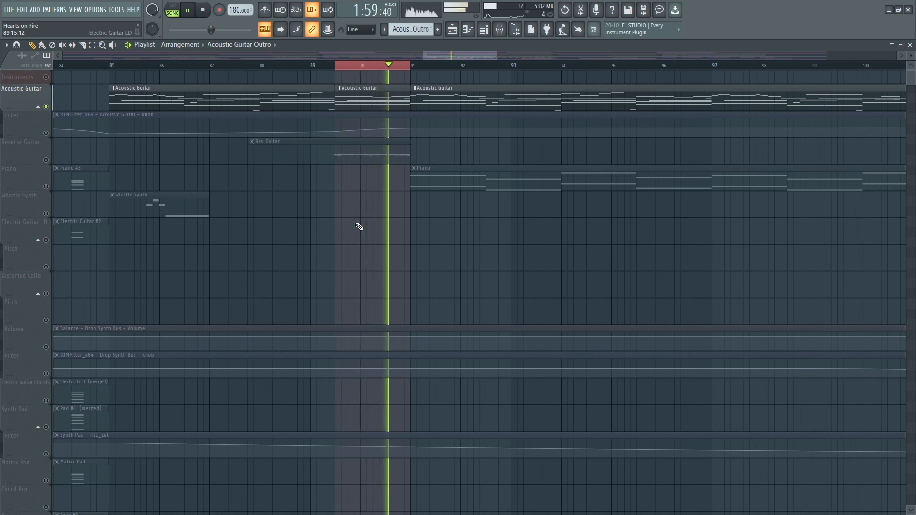
key("space")
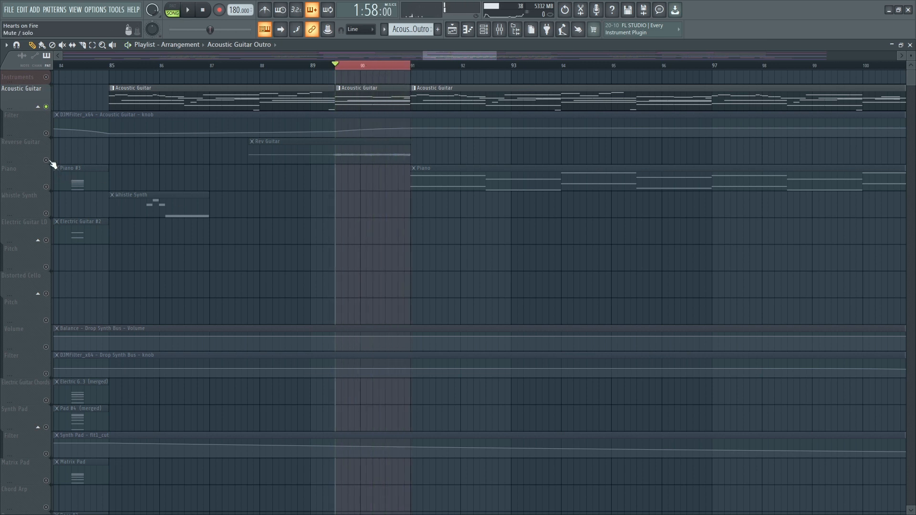
View the Rev Guitar audio clip's sample settings, including its Reverse option, and close them.
double_click(351, 155)
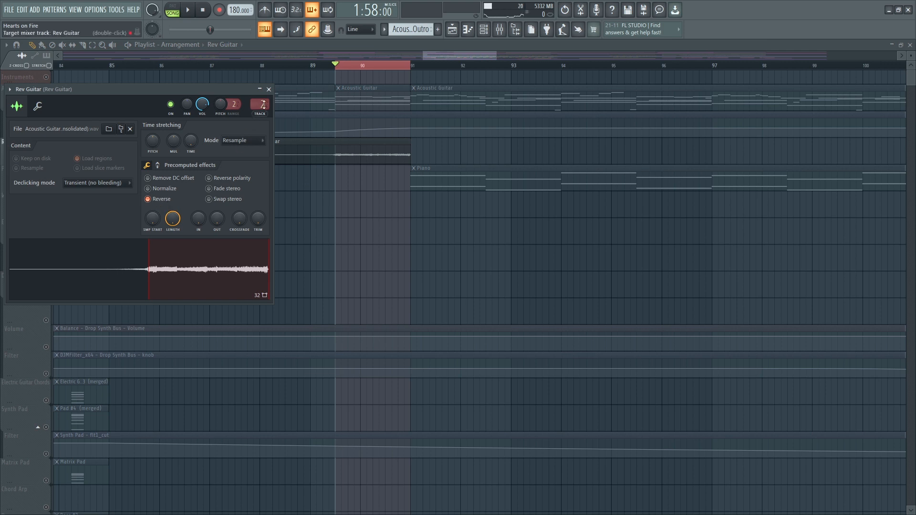
left_click(269, 89)
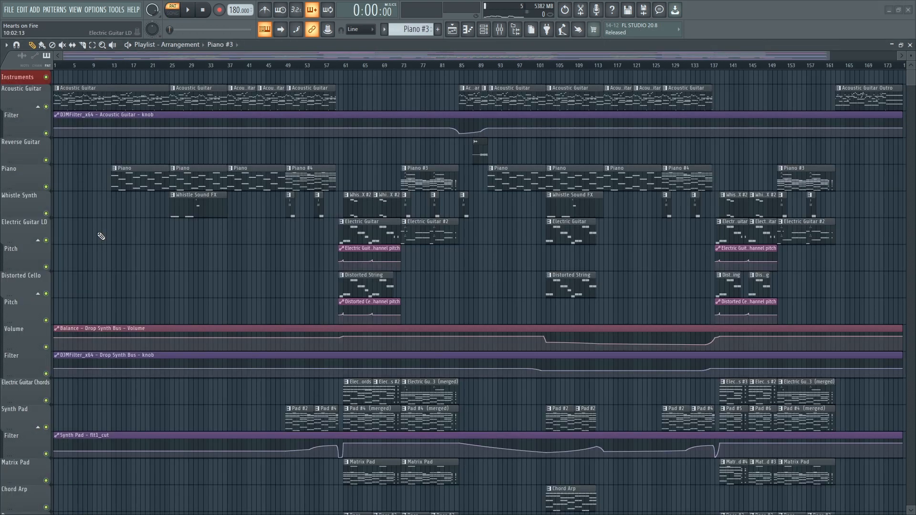
View the notes of the first Piano clip, and open and play the Piano #4 clip's chords.
double_click(123, 180)
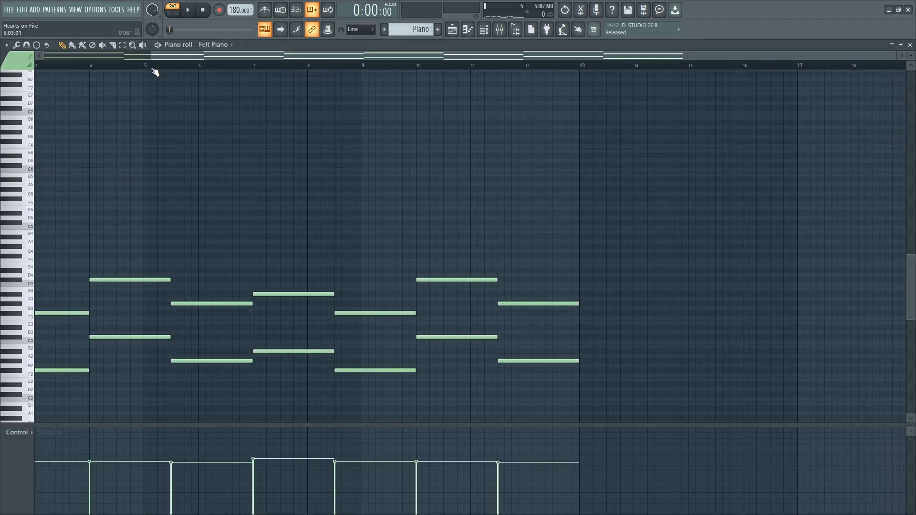
left_click(457, 30)
double_click(309, 167)
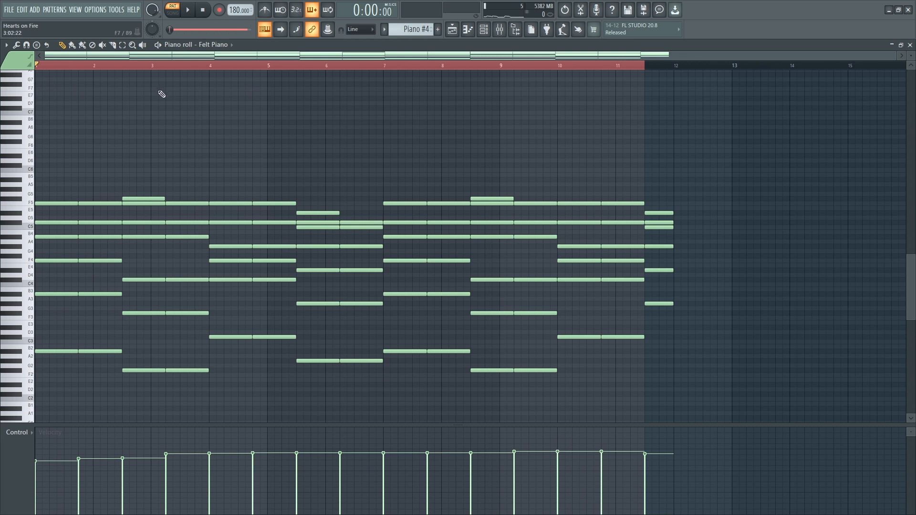
key("space")
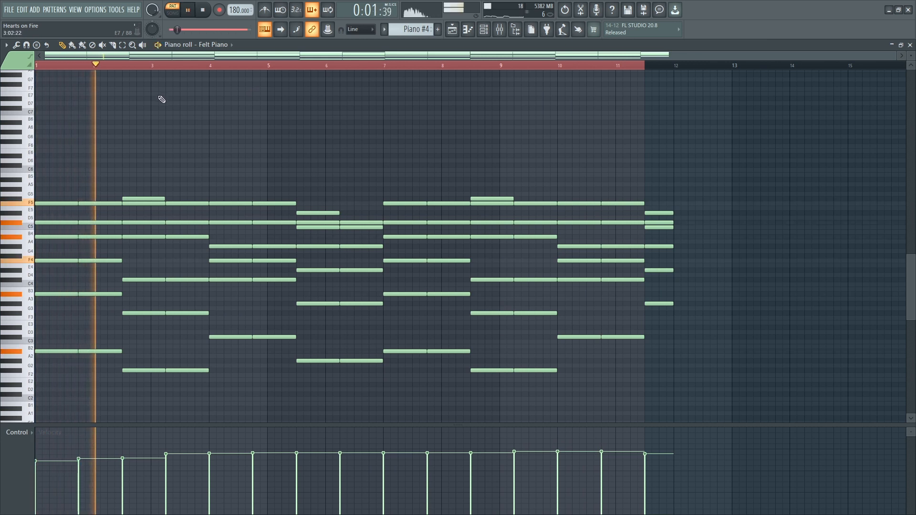
Stop playback, return to the playlist, and open and play the Piano #3 clip's notes.
key("space")
left_click(452, 30)
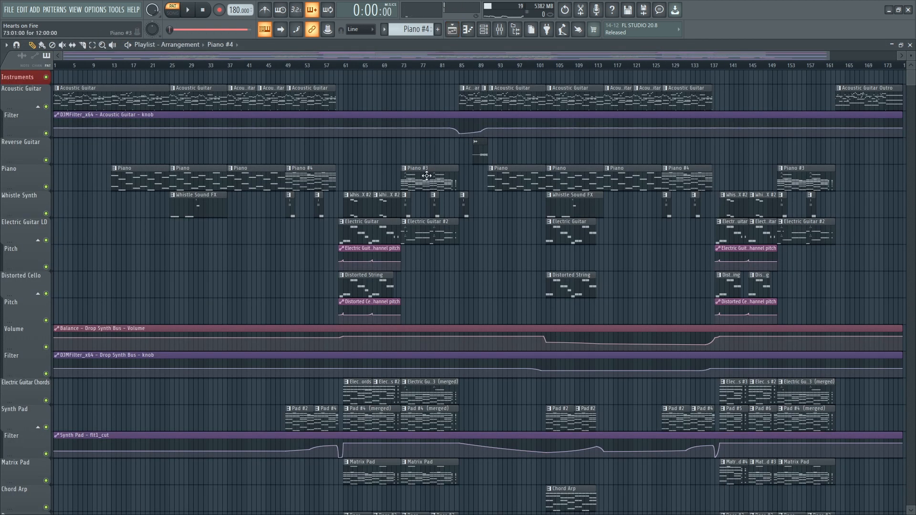
double_click(427, 175)
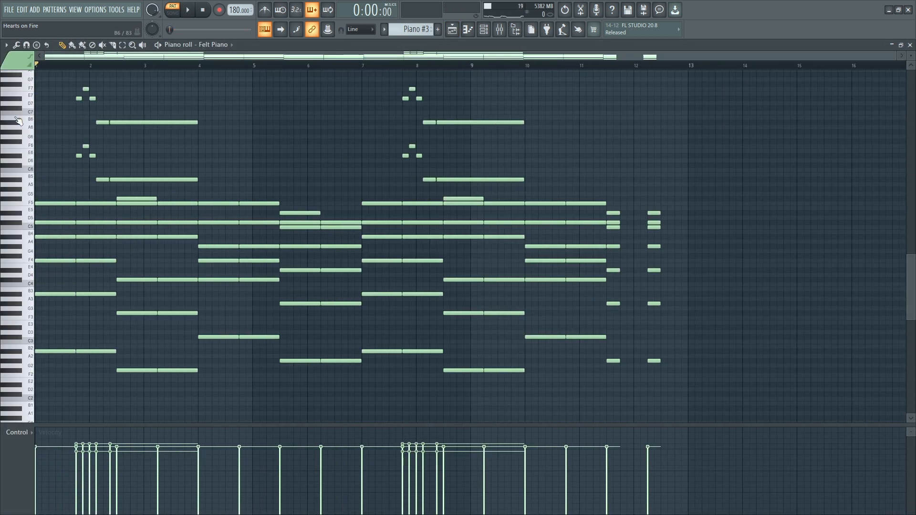
key("space")
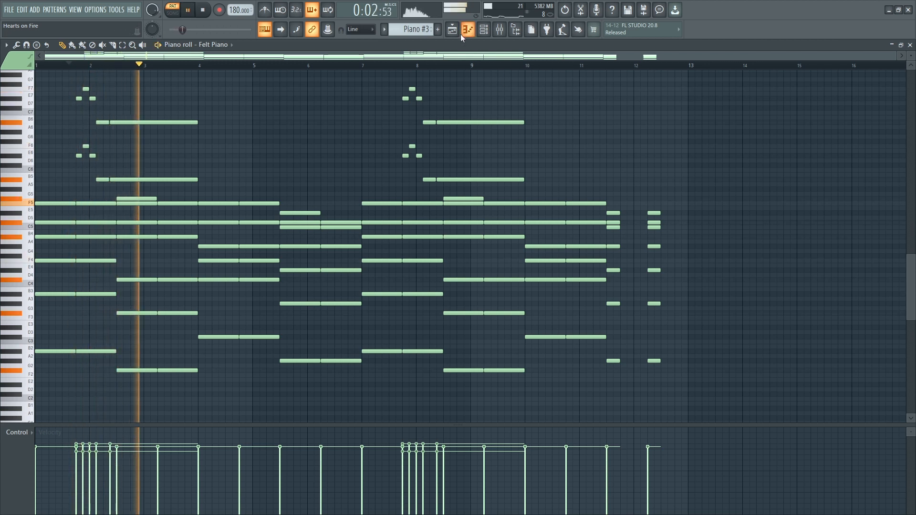
key("space")
View the Felt Piano channel's Kontakt instrument from the channel rack and close it.
left_click(483, 34)
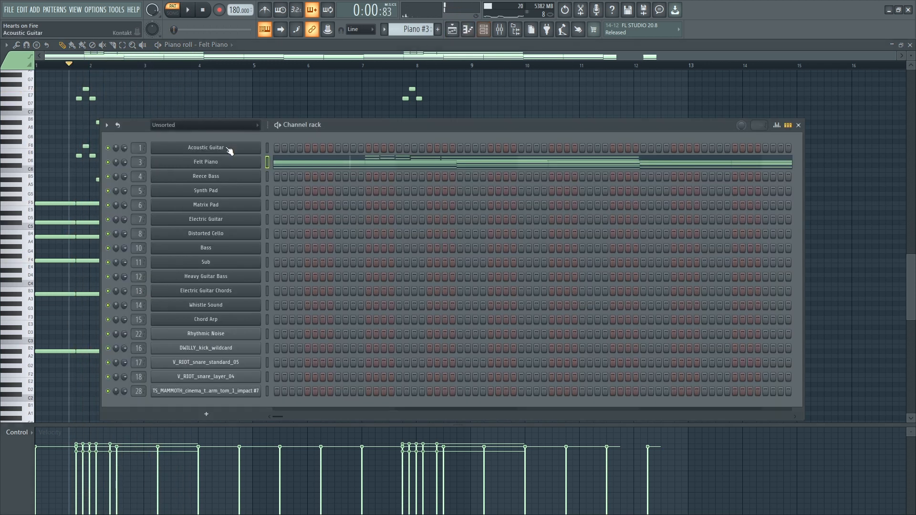
left_click(217, 168)
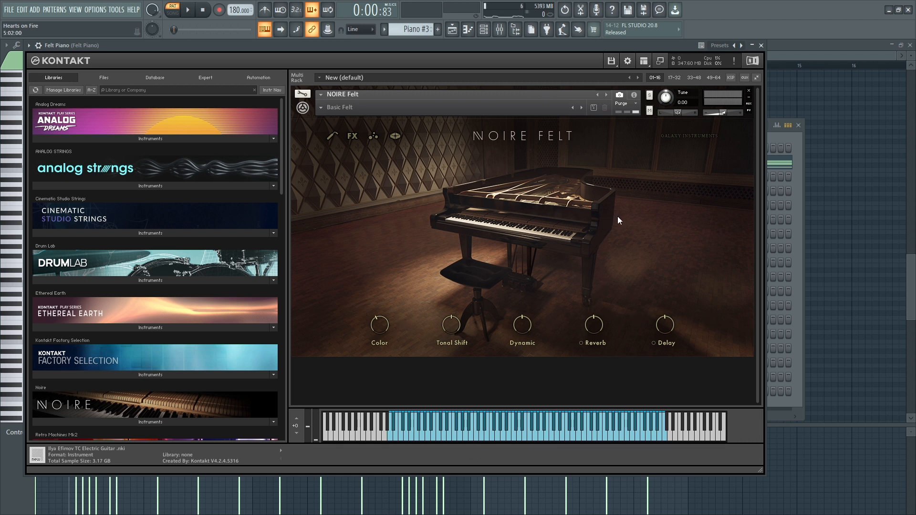
left_click(762, 46)
key("Escape")
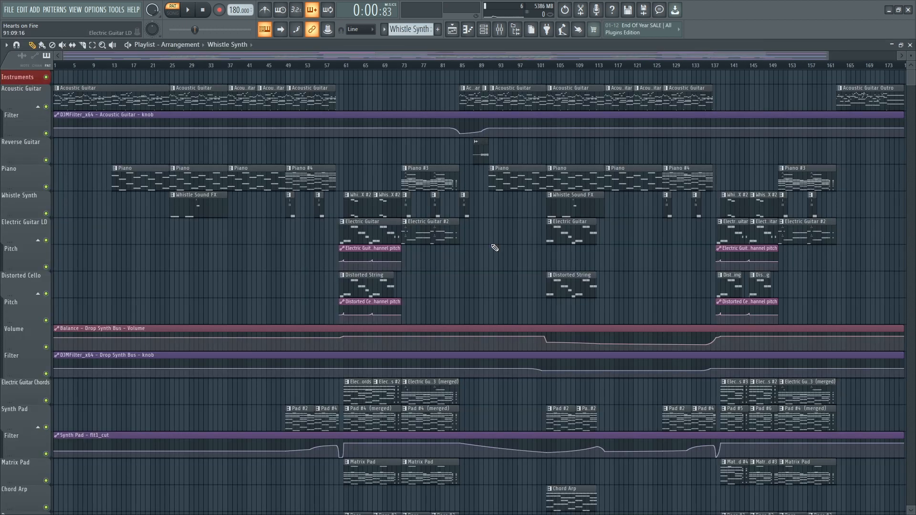
Open a short Whistle Synth clip from the playlist and play its notes.
double_click(407, 209)
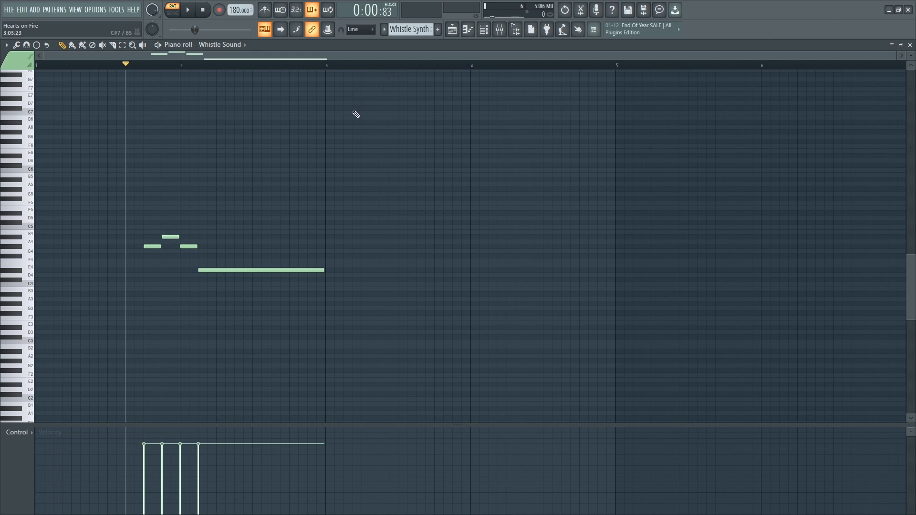
key("space")
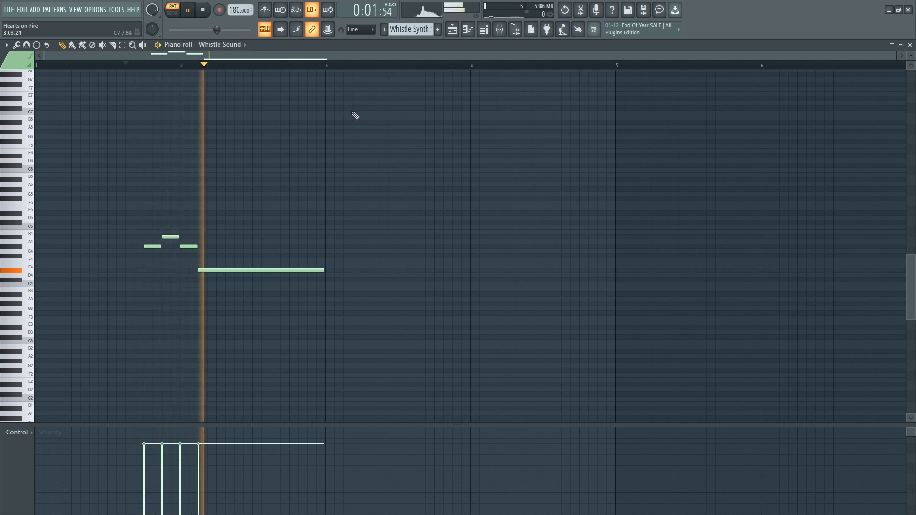
key("space")
View the Whistle Sound channel's Sylenth1 synth settings and close them.
left_click(487, 30)
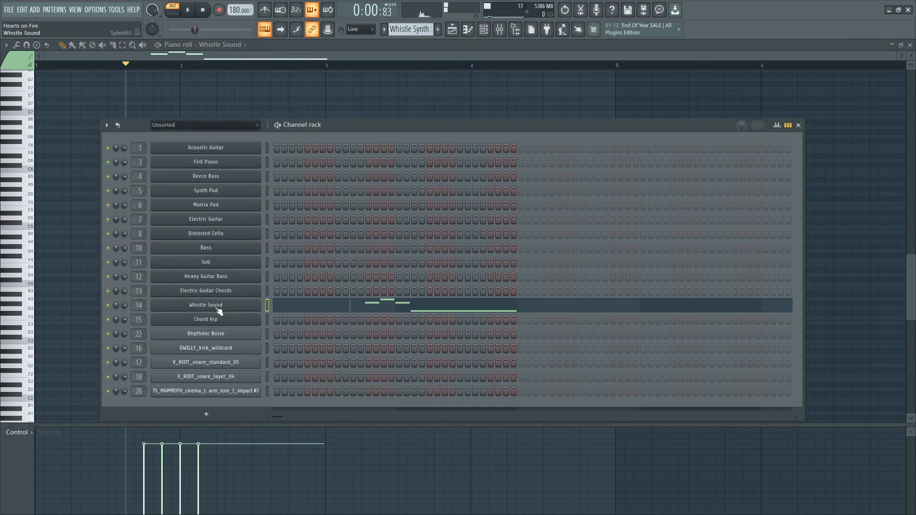
left_click(217, 309)
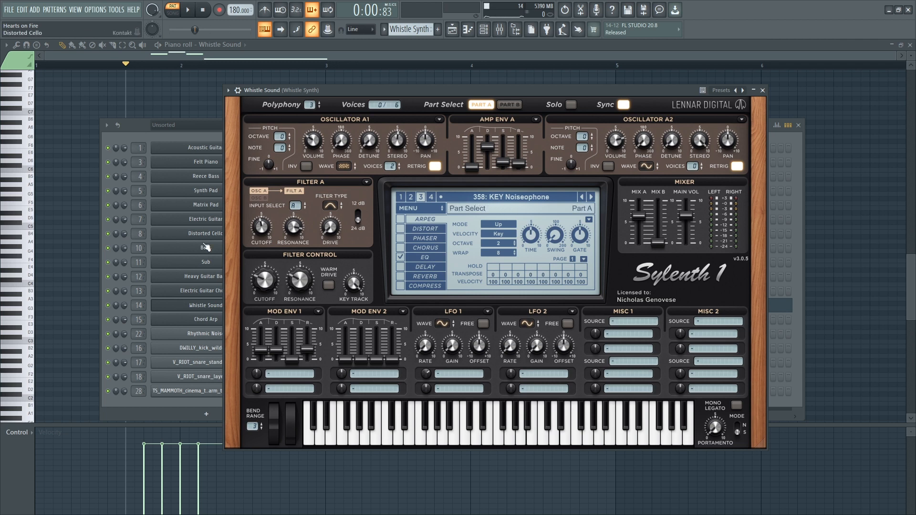
left_click(764, 90)
Inspect the Auto-Tune and ValhallaVintageVerb effects on the Whistle Synth mixer track, closing each plugin.
left_click(500, 30)
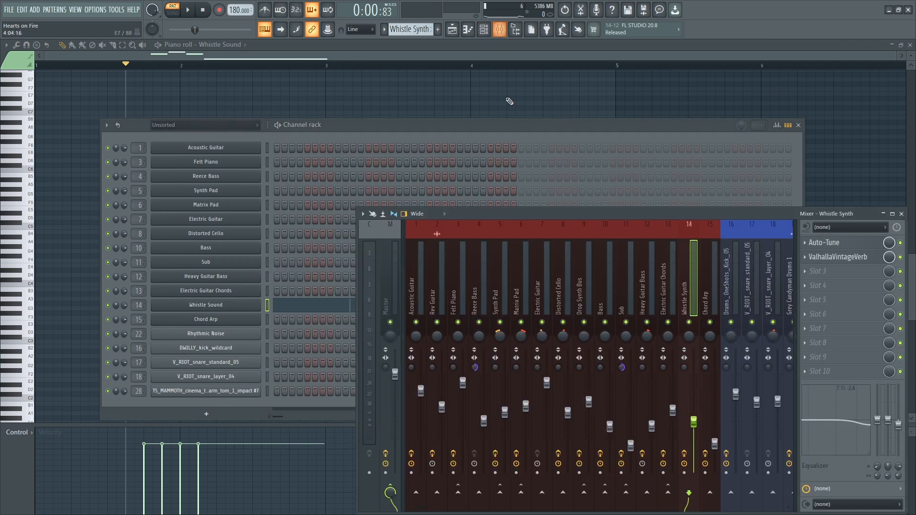
left_click(843, 246)
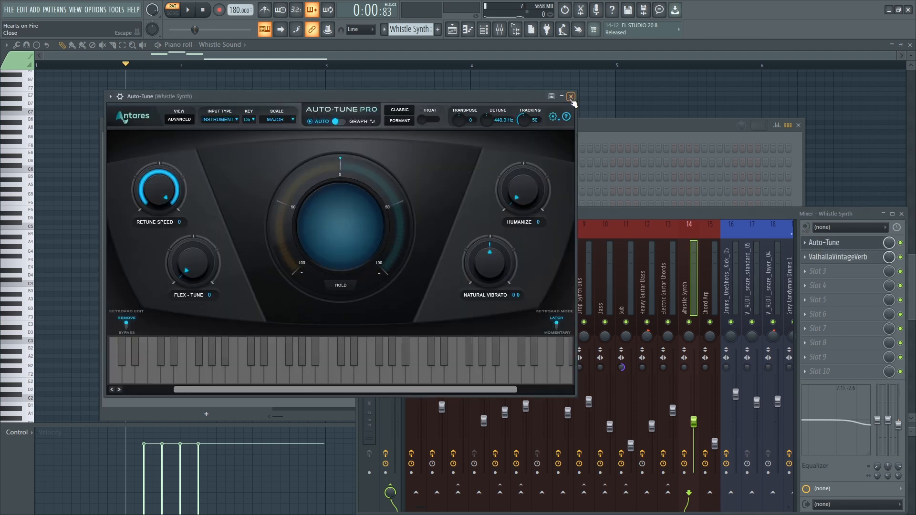
left_click(571, 97)
left_click(840, 256)
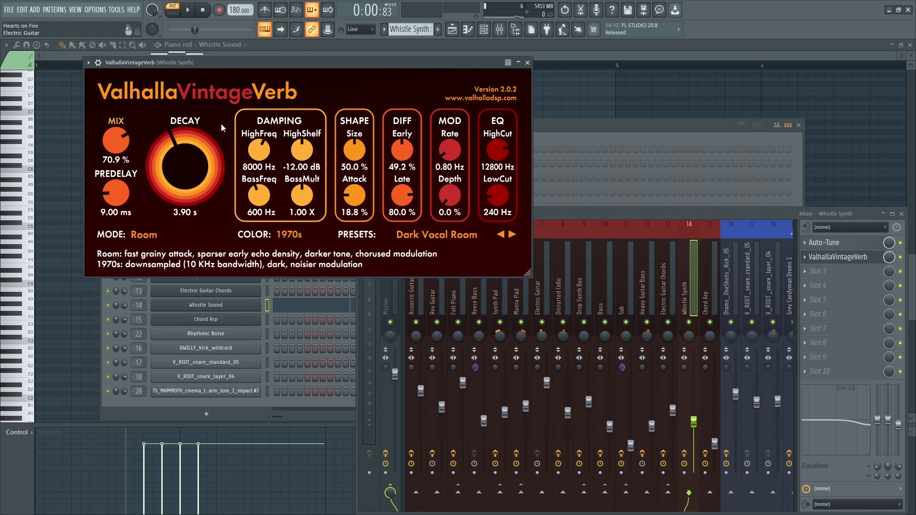
left_click(527, 63)
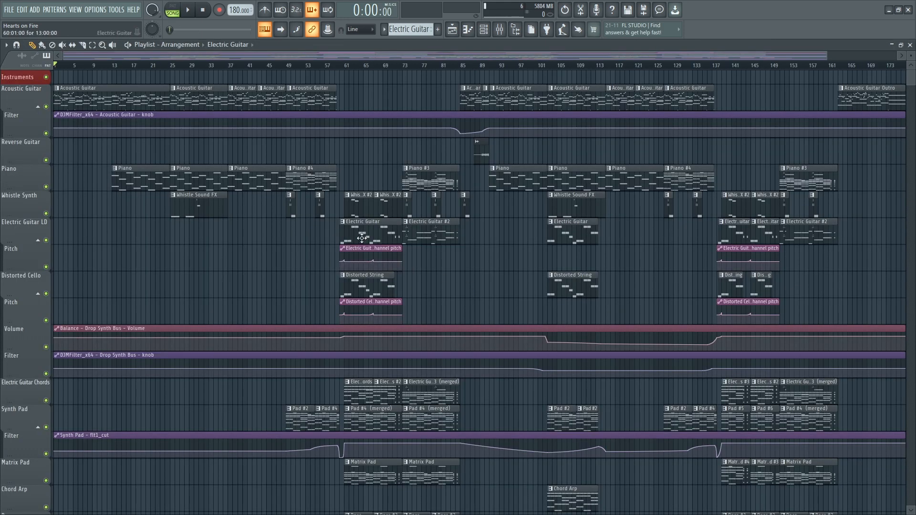
Solo the Electric Guitar LD track together with its Pitch automation track and play from bar 60.
scroll(351, 69, "up", 2)
scroll(351, 68, "up", 2)
right_click(46, 240)
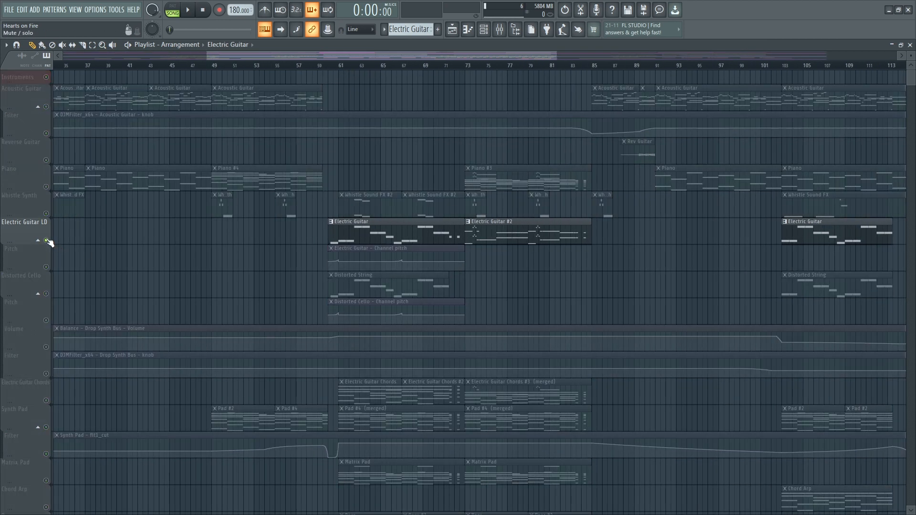
left_click(47, 268)
left_click(333, 65)
scroll(333, 65, "up", 3)
key("space")
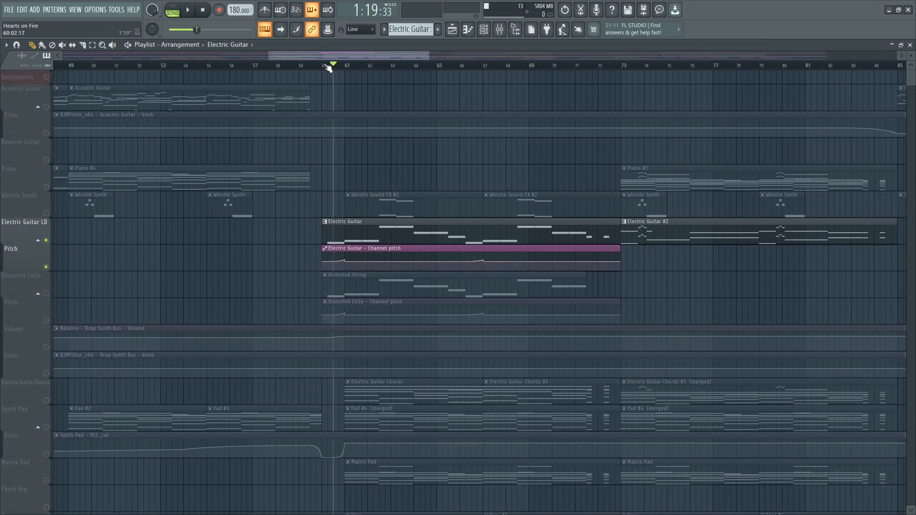
View the first Electric Guitar clip's notes and the channel's Kontakt instrument, and return to the playlist.
double_click(347, 234)
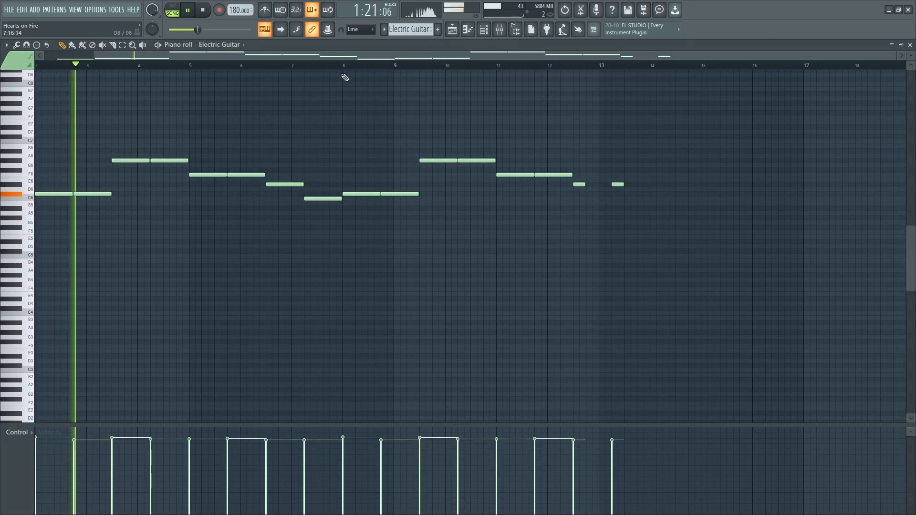
left_click(484, 29)
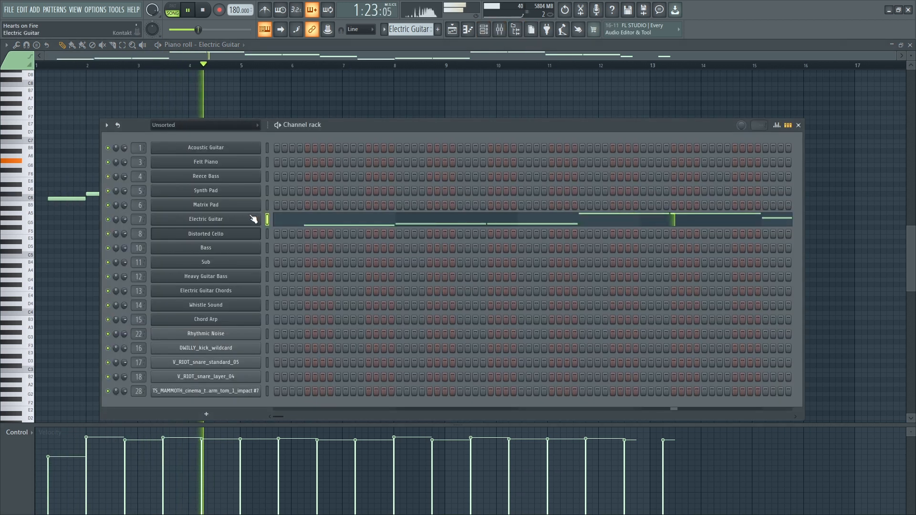
left_click(251, 220)
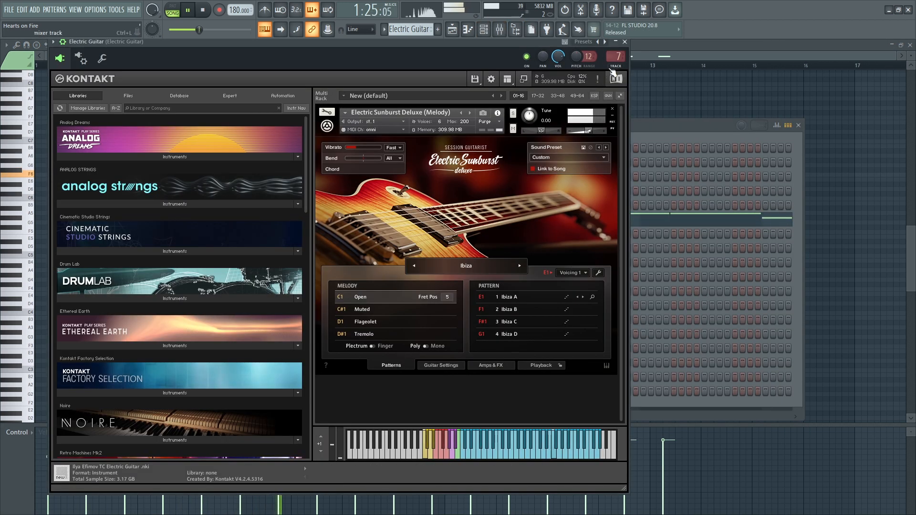
left_click(624, 43)
key("F5")
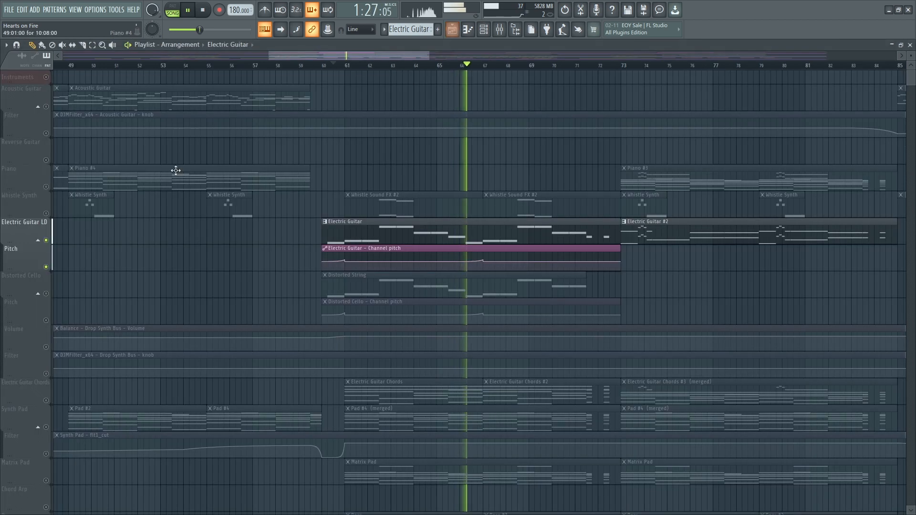
Stop playback, solo the Distorted Cello track with its Pitch automation, and play from bar 60.
key("space")
left_click(52, 294)
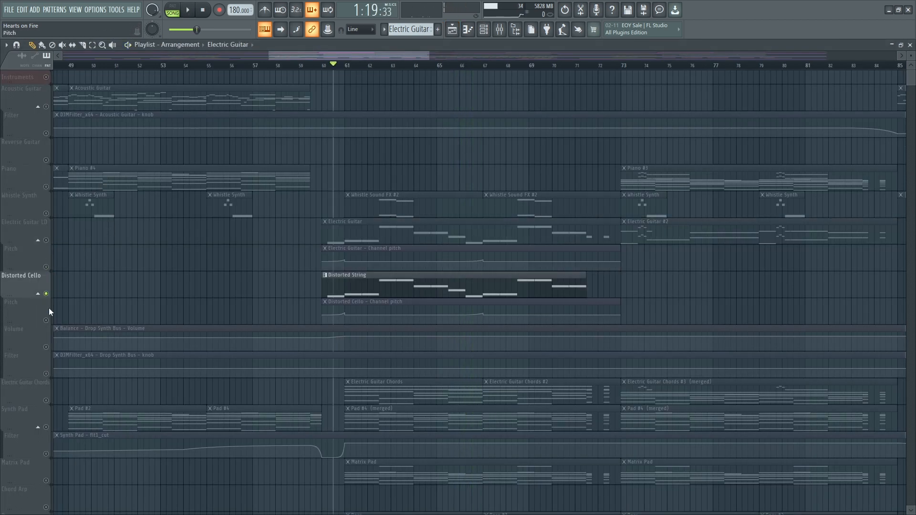
left_click(331, 65)
key("space")
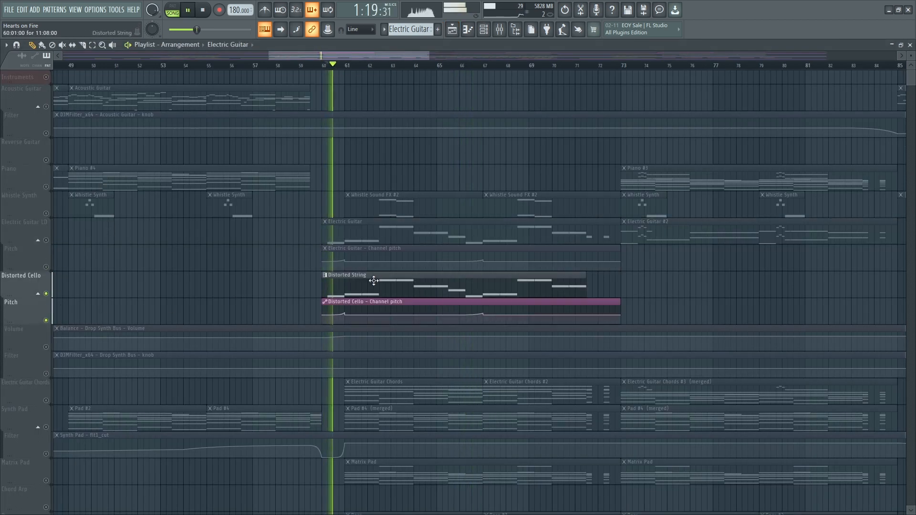
View the Distorted String clip's notes and the Distorted Cello's Kontakt instrument, return to the playlist and stop playback.
double_click(372, 280)
left_click_drag(363, 57, 319, 70)
key("F6")
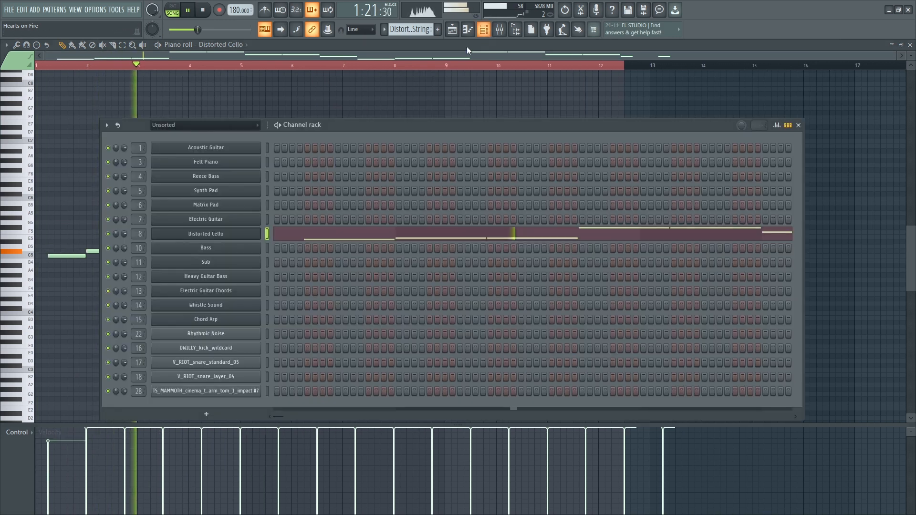
left_click(234, 234)
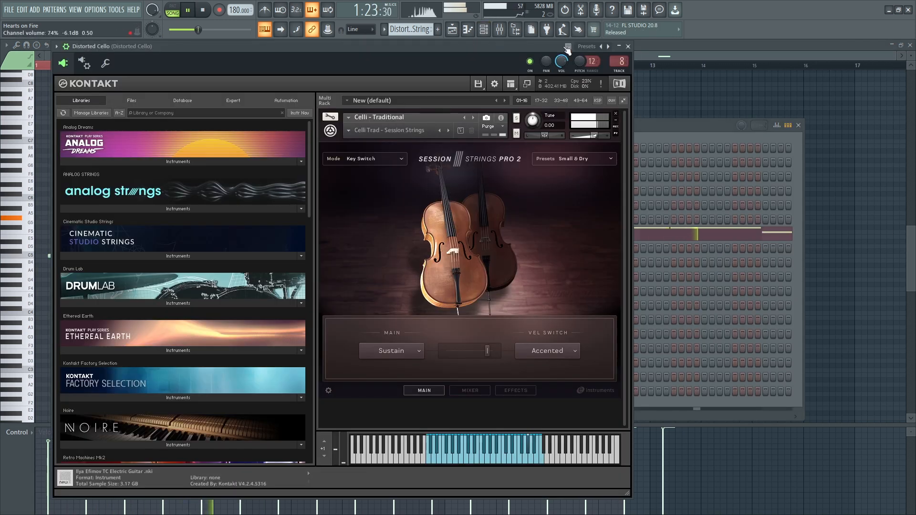
left_click(628, 46)
left_click(452, 30)
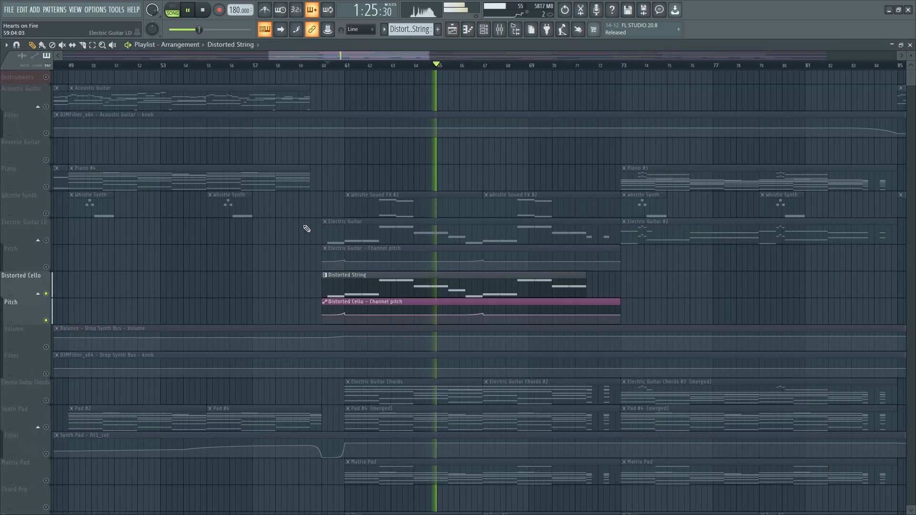
key("space")
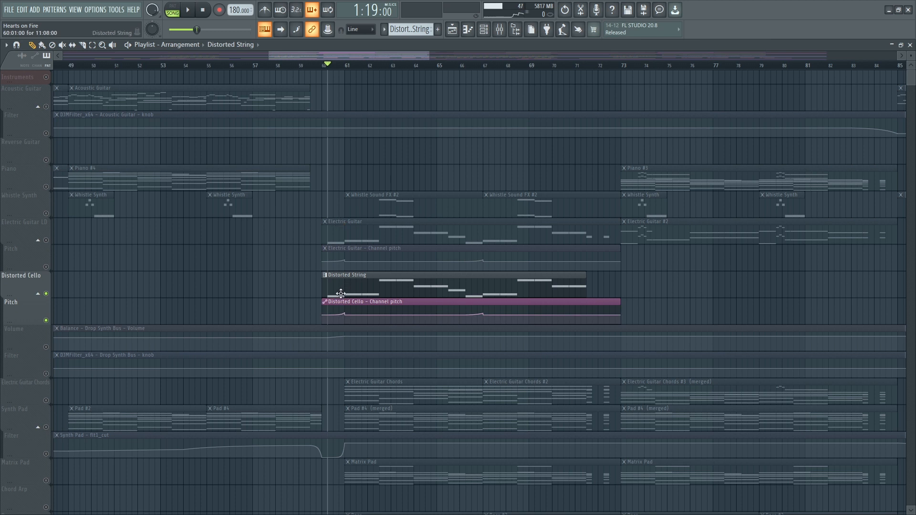
Inspect the Guitar Rig 6 effect on the Distorted Cello mixer track, looking through its full component rack.
scroll(334, 69, "up", 3)
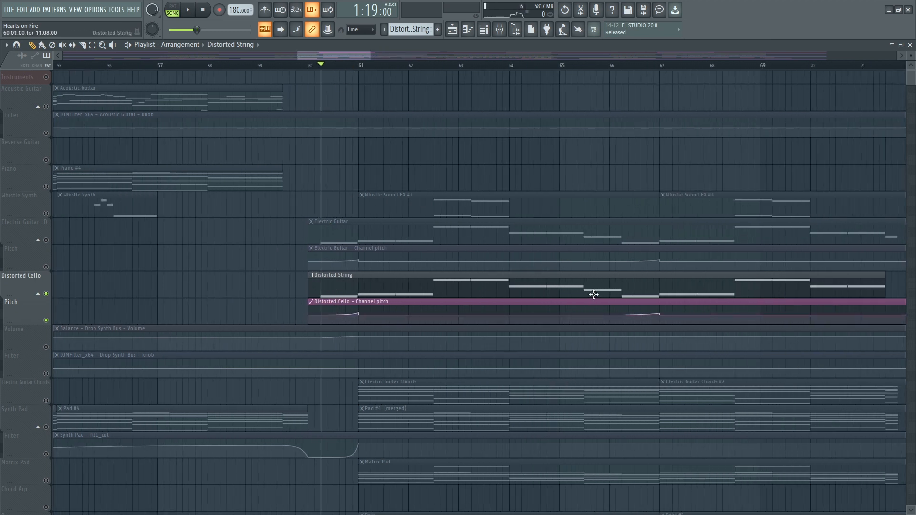
scroll(481, 71, "down", 3)
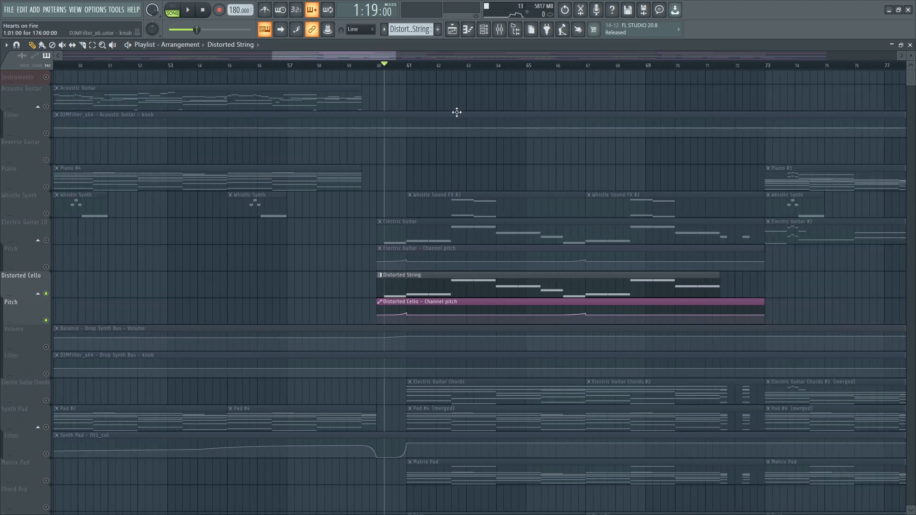
left_click(500, 29)
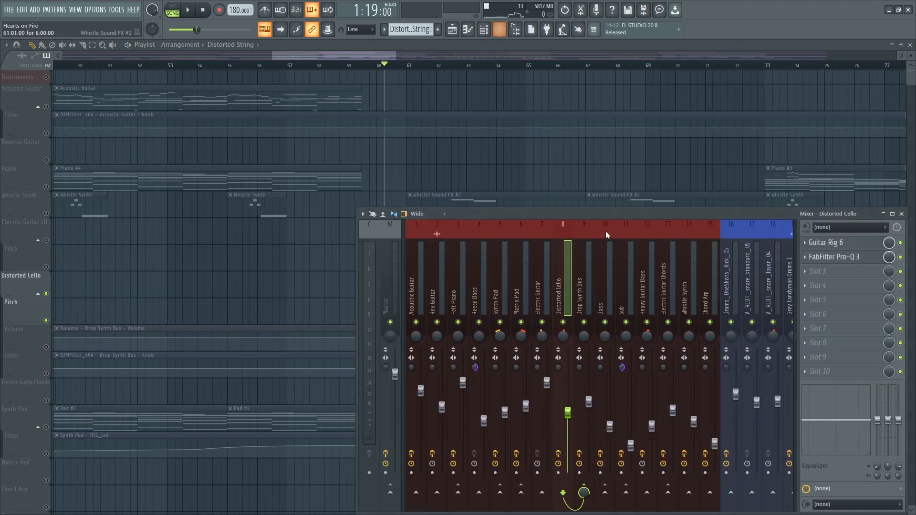
left_click(853, 244)
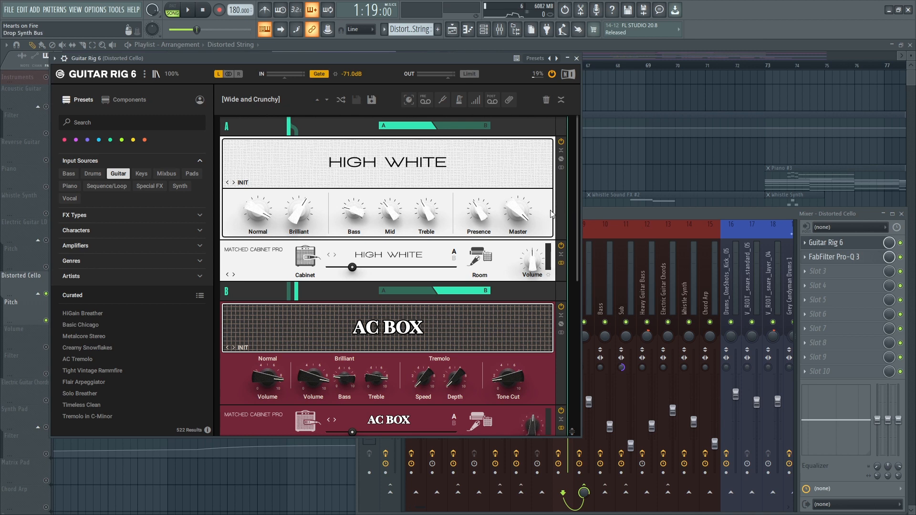
scroll(551, 213, "down", 8)
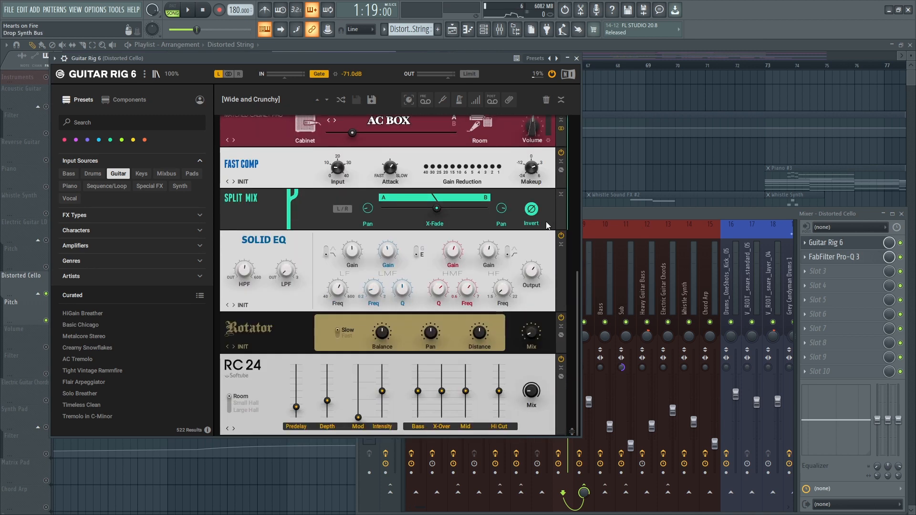
scroll(548, 236, "up", 8)
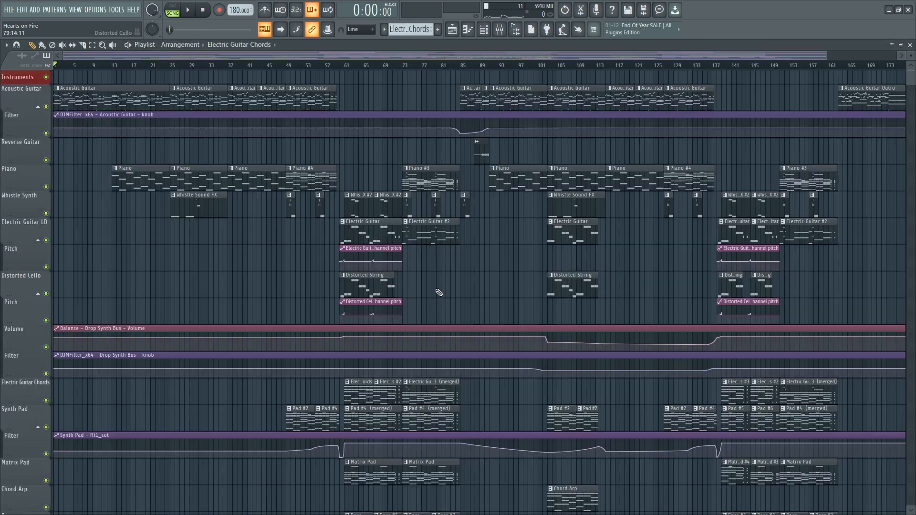
Open the first Electric Guitar Chords clip and play its chords in pattern mode.
scroll(438, 293, "down", 5)
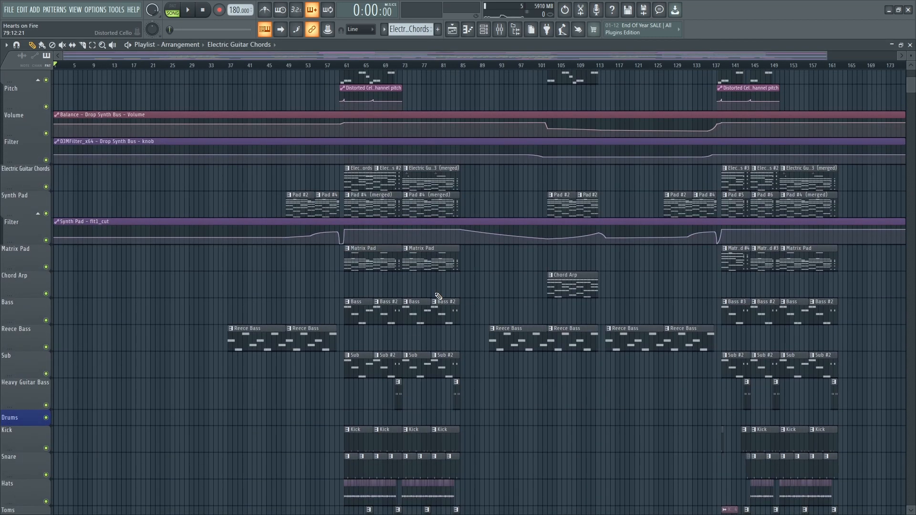
double_click(362, 189)
scroll(307, 65, "up", 3)
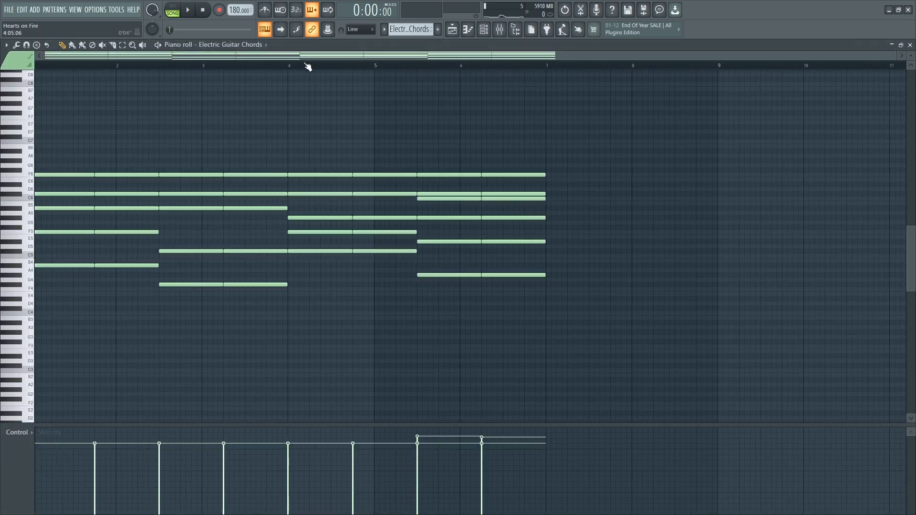
left_click(181, 13)
key("space")
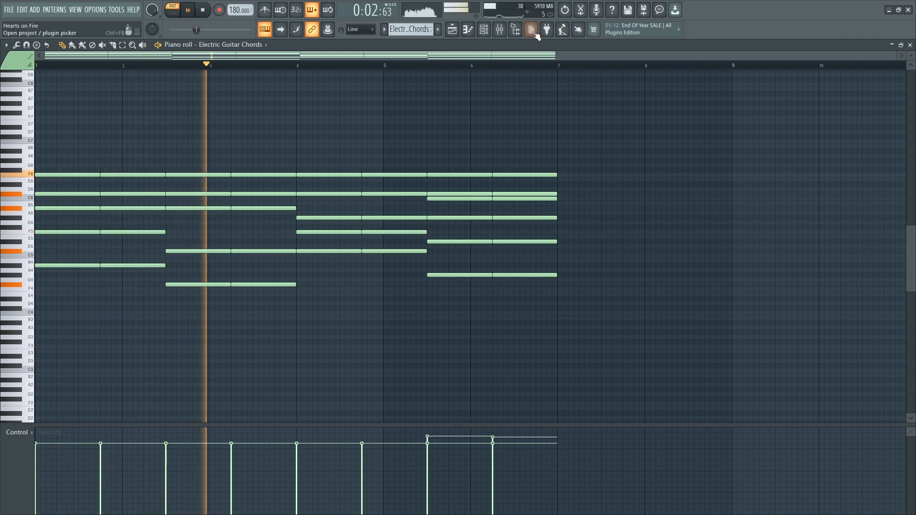
View the Electric Guitar Chords channel's Kontakt instrument, close it along with the channel rack, and stop playback.
key("F6")
left_click(215, 290)
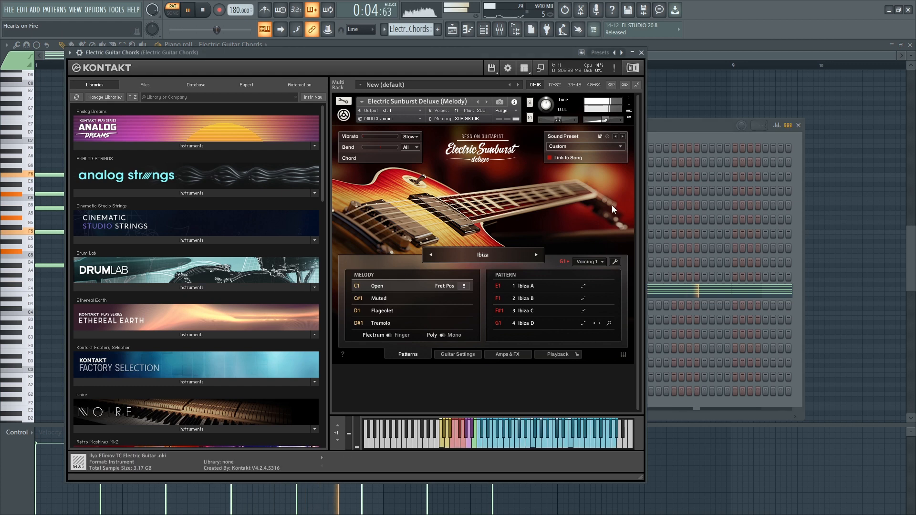
left_click(641, 53)
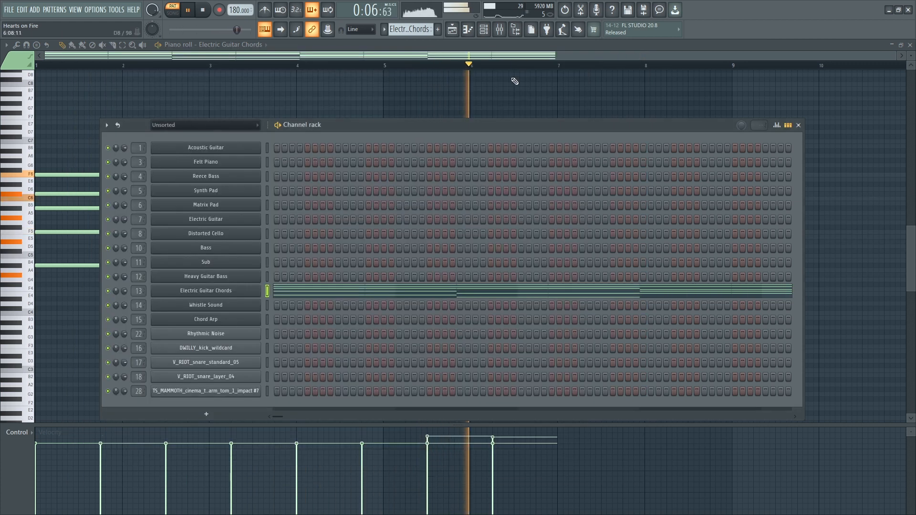
key("F6")
key("space")
Inspect the OTT compressor on the Electric Guitar Chords mixer track, closing the plugin and mixer when done.
left_click(499, 29)
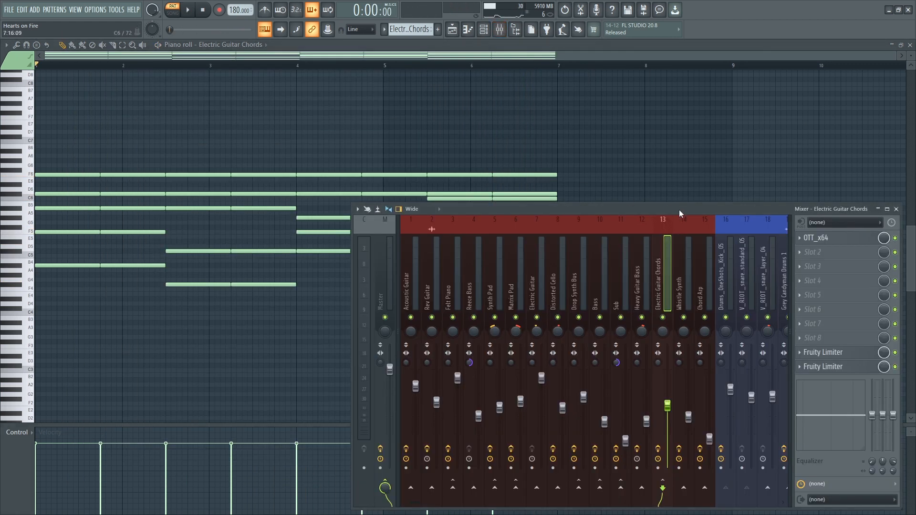
left_click(828, 242)
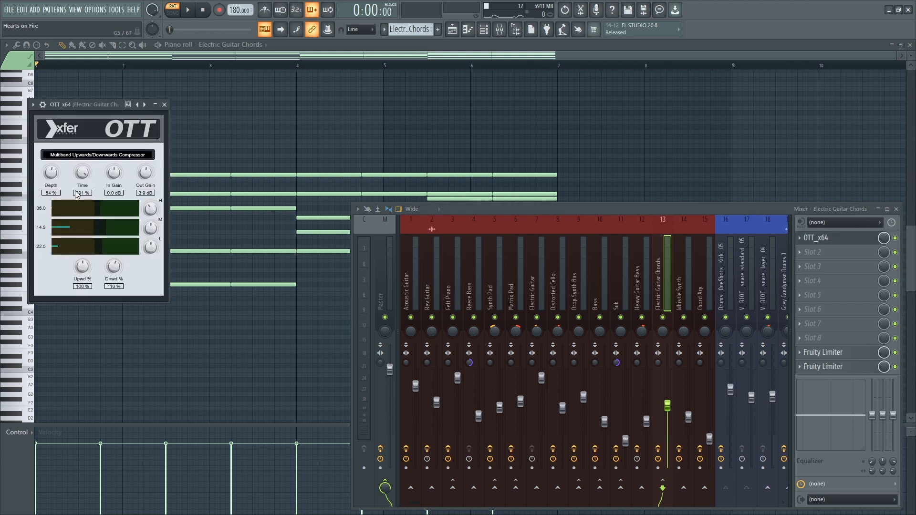
left_click(165, 104)
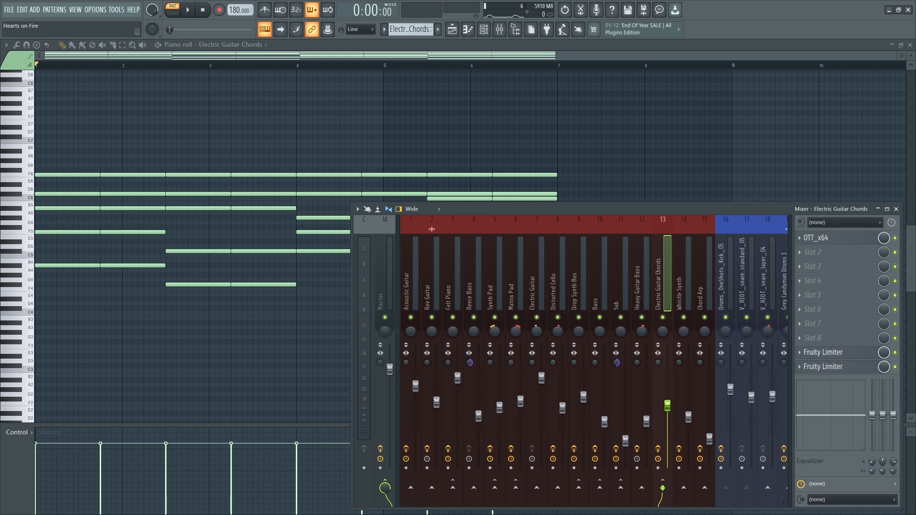
left_click(898, 210)
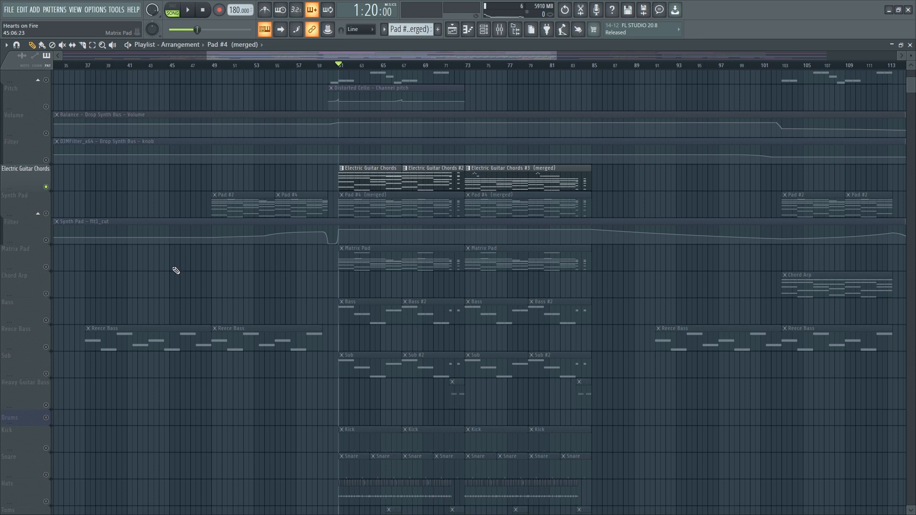
Solo the Synth Pad track with its Filter automation and play it from bars 49, 57 and 61.
right_click(46, 213)
left_click(46, 240)
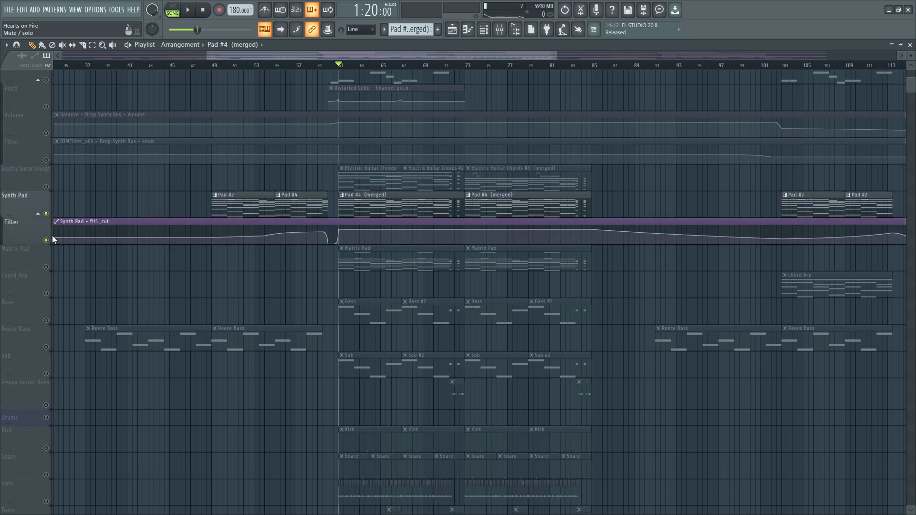
left_click(215, 67)
scroll(213, 66, "up", 3)
key("space")
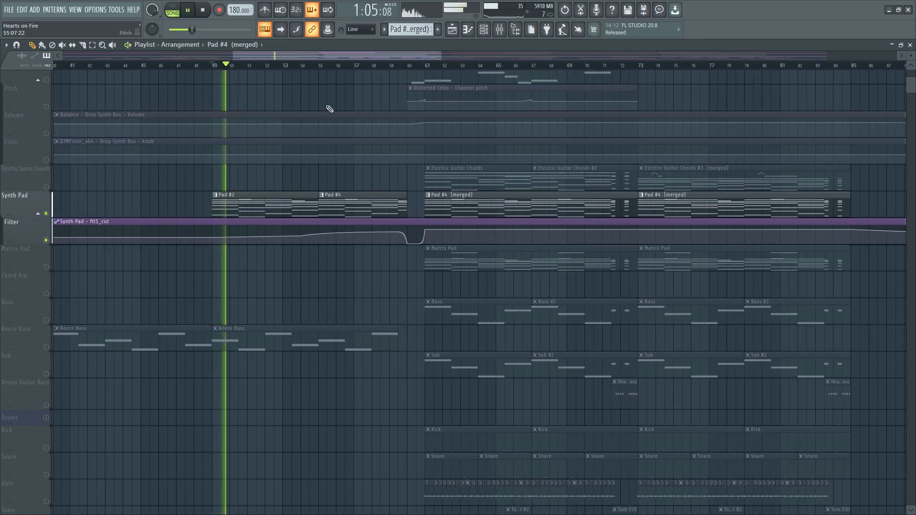
left_click(356, 66)
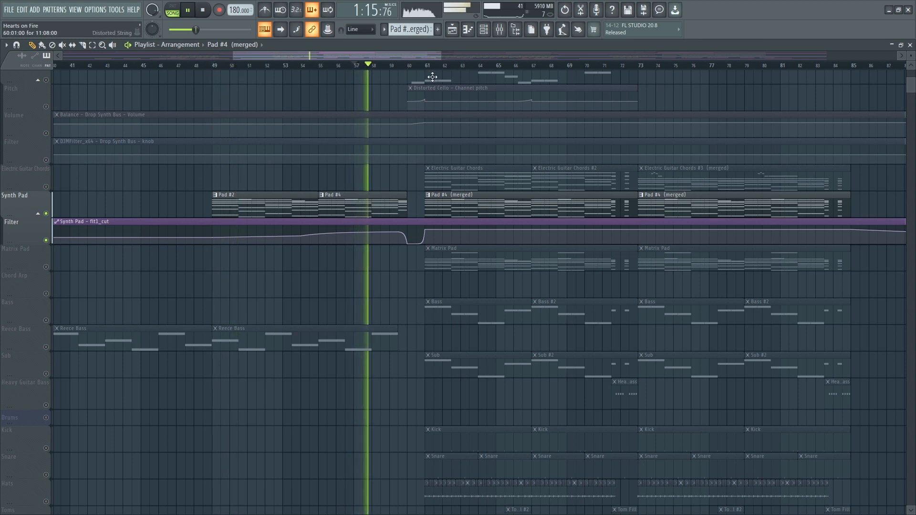
left_click(427, 66)
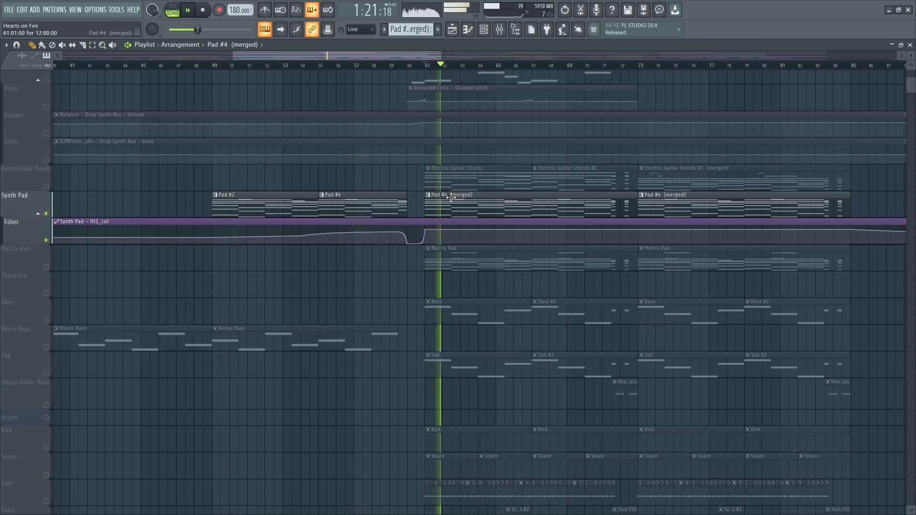
View the Pad #4 (merged) clip's notes and the Synth Pad's Spire instrument, stopping playback and closing the synth.
double_click(451, 197)
key("F6")
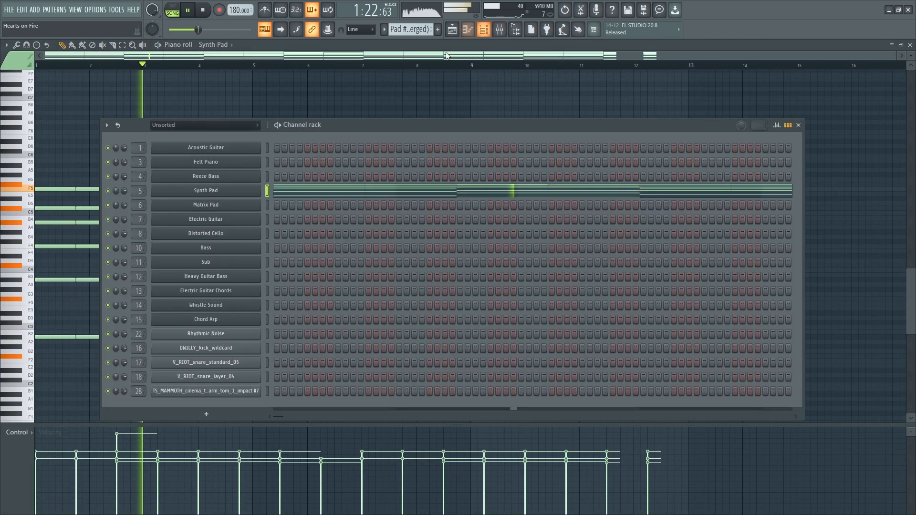
left_click(230, 192)
left_click_drag(308, 112, 331, 103)
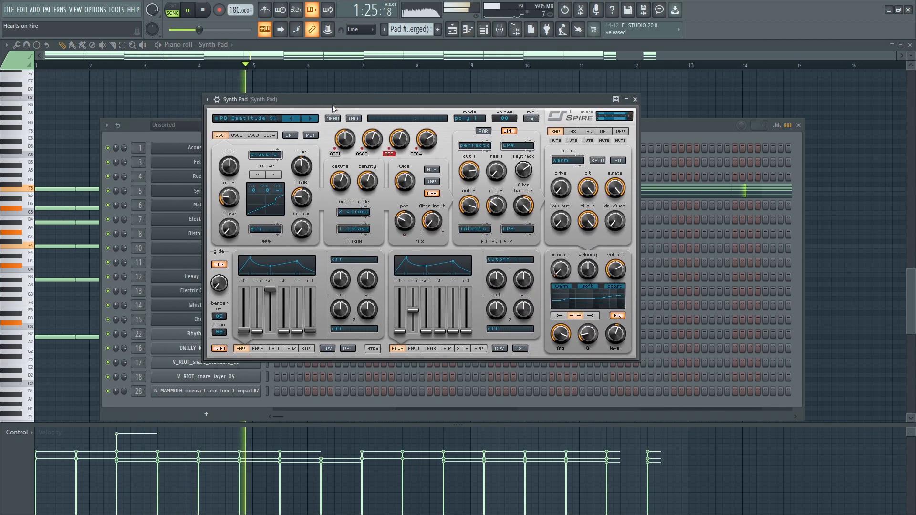
key("space")
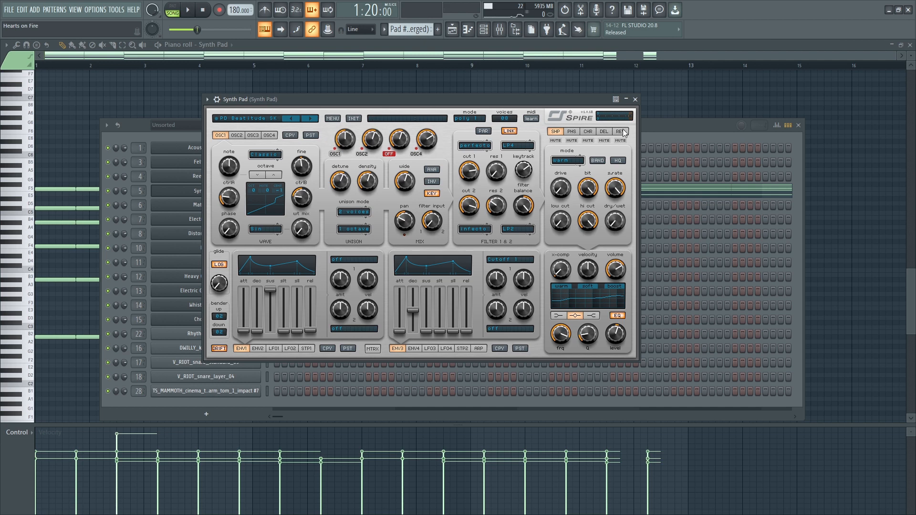
left_click(636, 101)
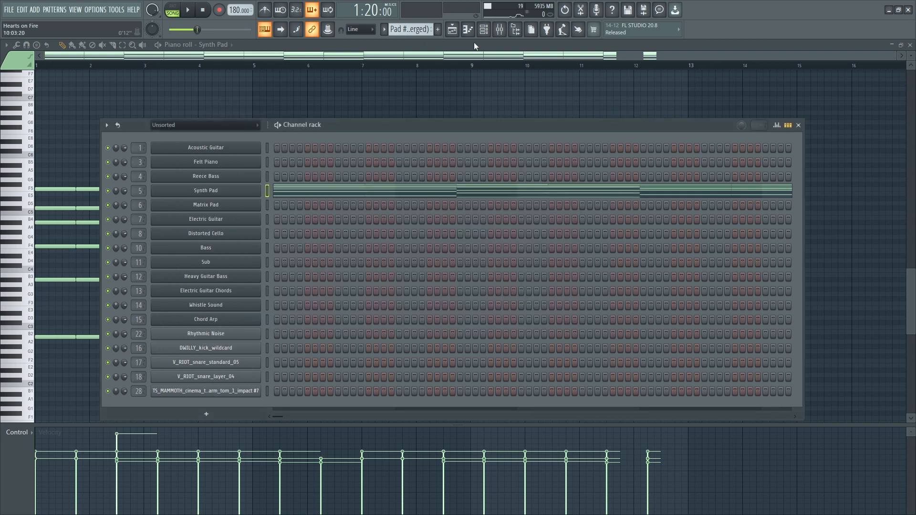
Inspect the OTT compressor on the Synth Pad mixer track and return to the playlist.
key("F9")
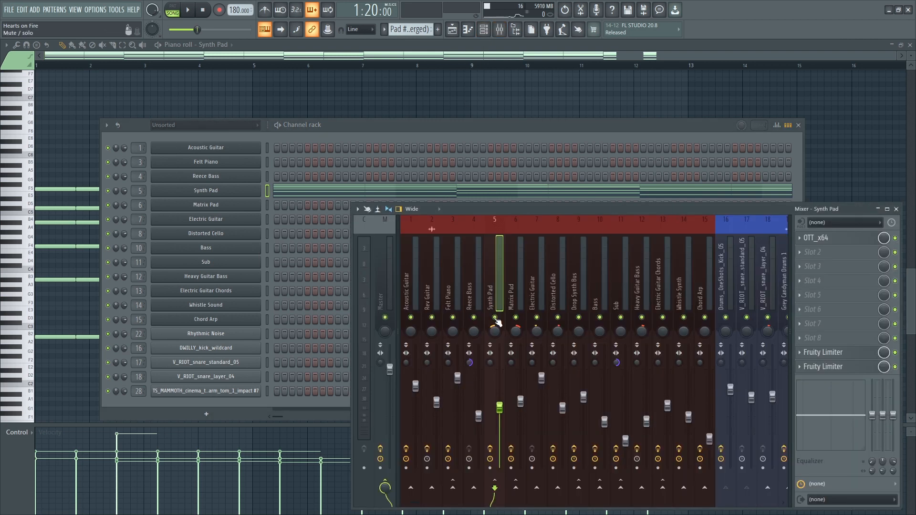
left_click(821, 238)
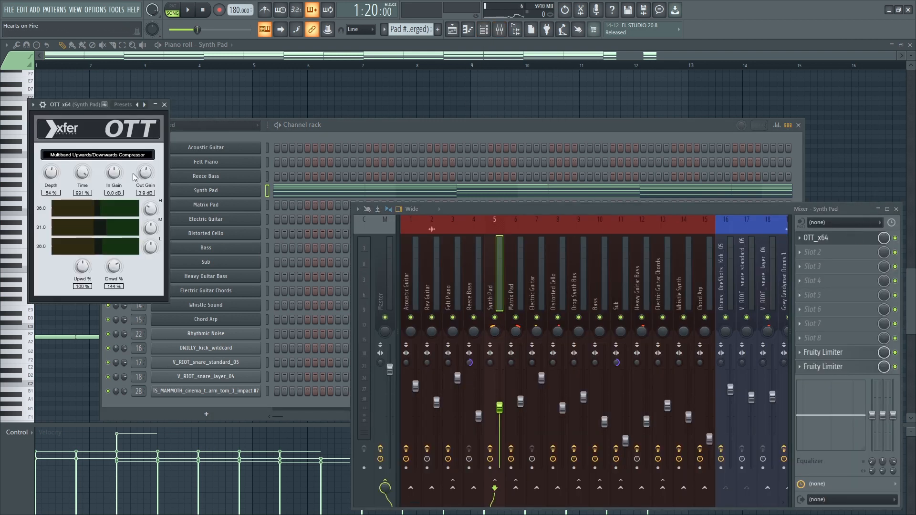
left_click(164, 104)
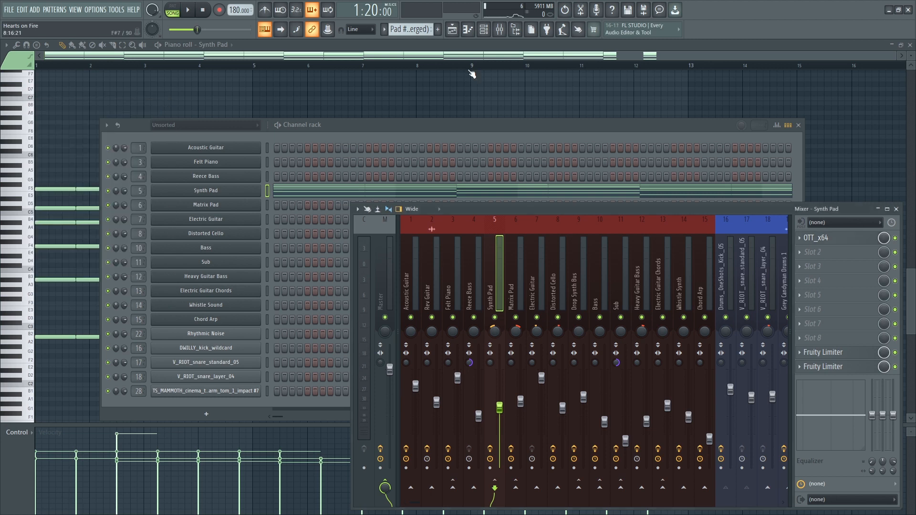
left_click(452, 32)
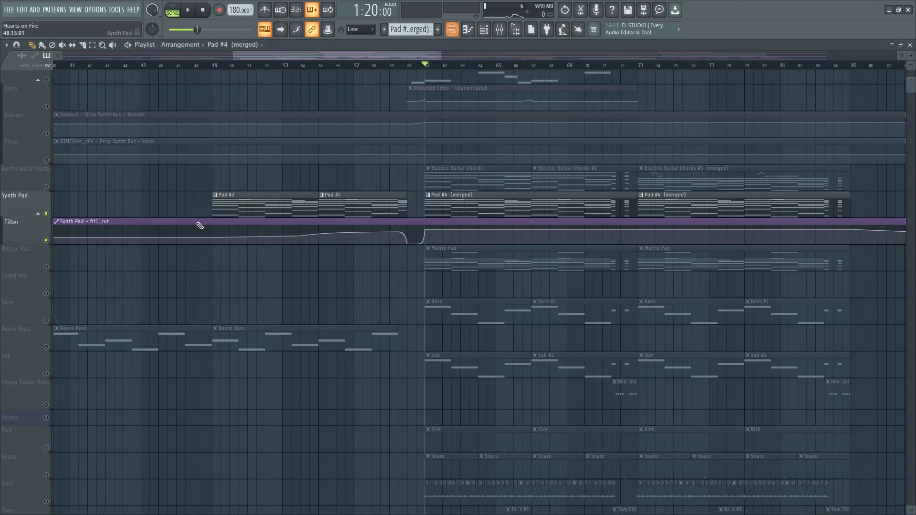
Play the first Matrix Pad clip while viewing its notes and Kontakt instrument, then stop playback and close the instrument.
double_click(446, 260)
key("space")
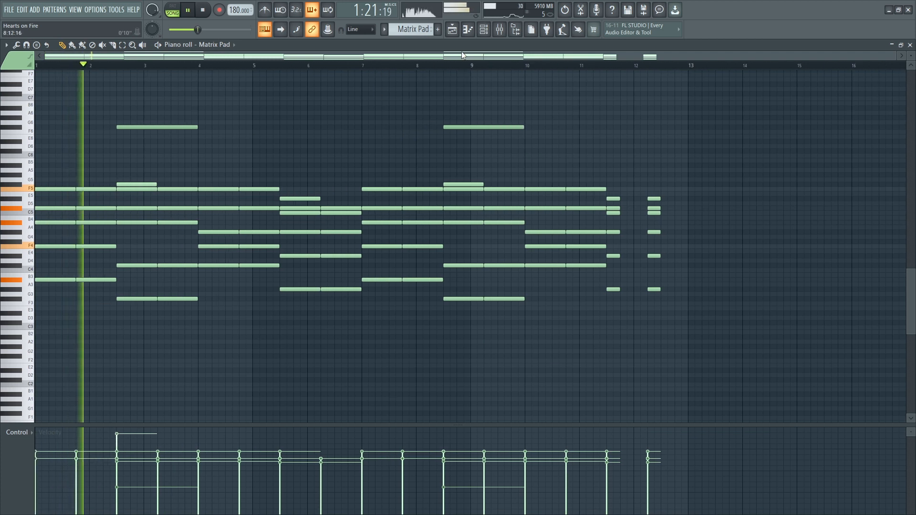
key("F6")
left_click(235, 207)
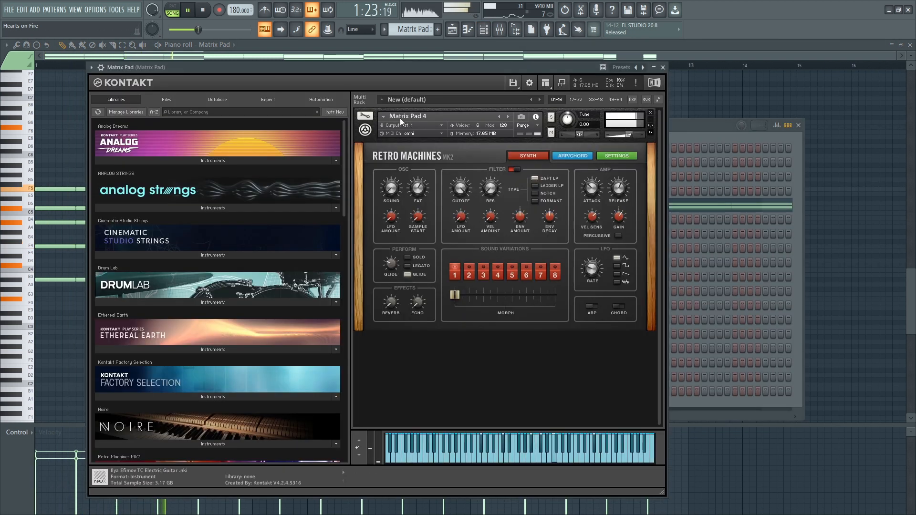
left_click_drag(394, 70, 539, 70)
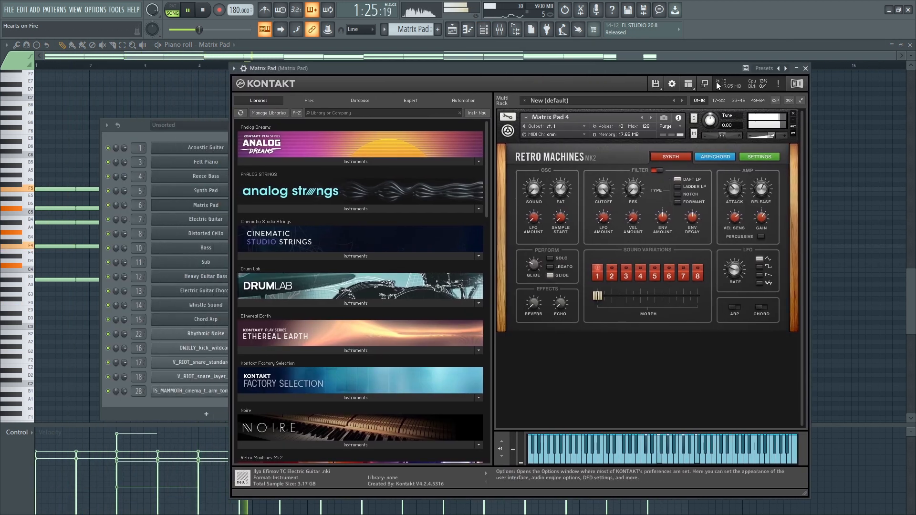
key("space")
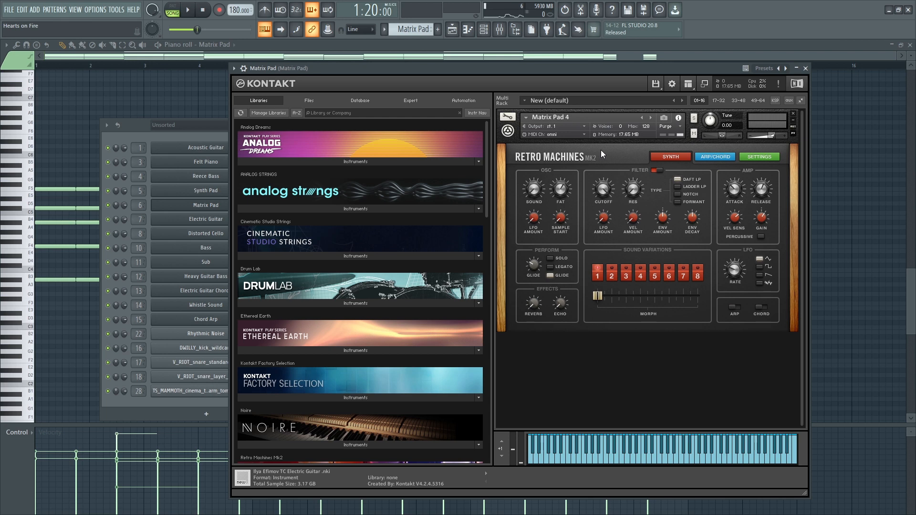
left_click(807, 70)
Inspect the OTT compressor on the Matrix Pad mixer track, closing the plugin and mixer when done.
left_click(499, 29)
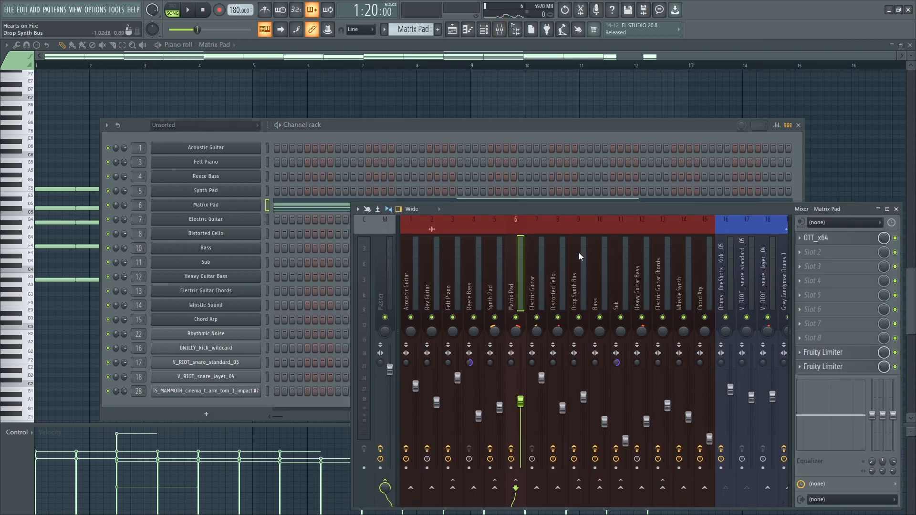
left_click(836, 238)
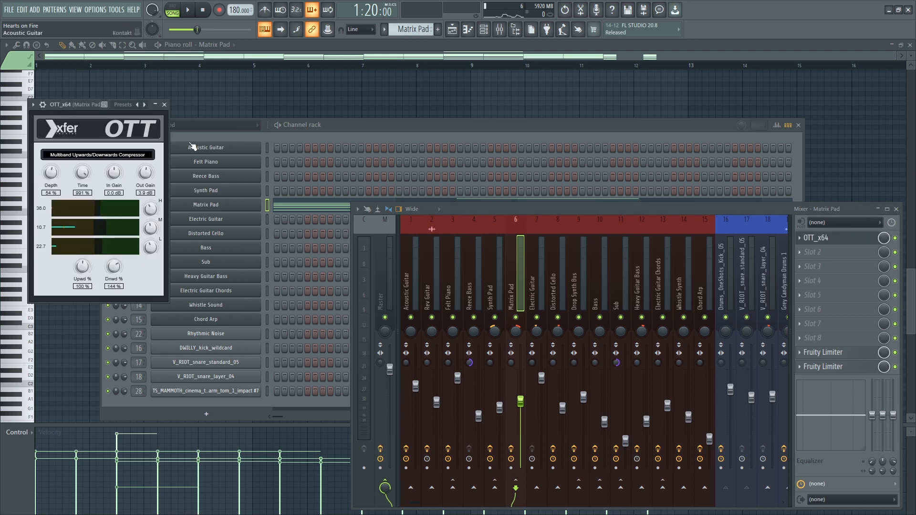
left_click(165, 105)
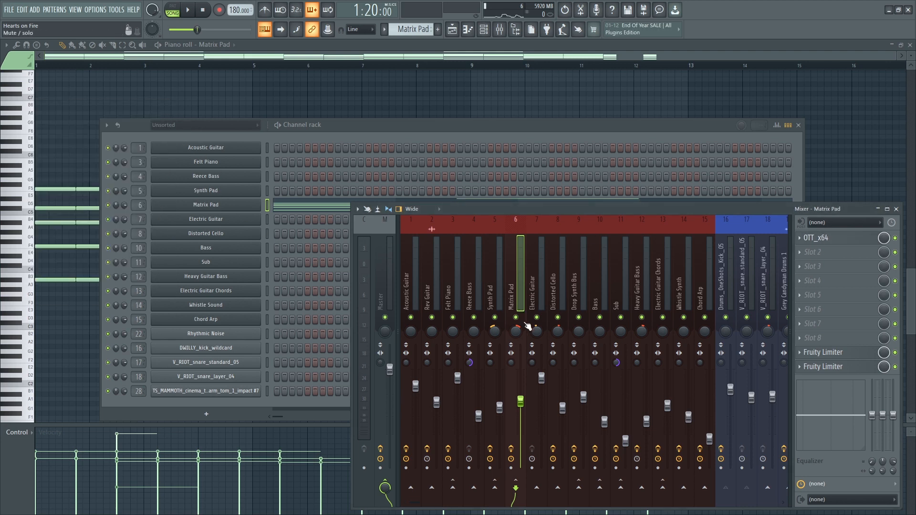
left_click(897, 209)
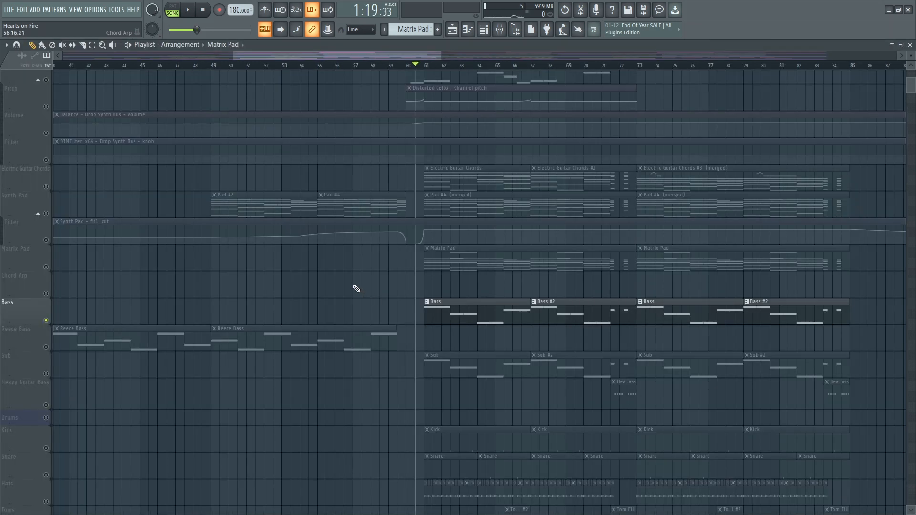
Play the soloed Bass track, view the first Bass clip's notes and its Diva synth, then stop playback and close the synth.
key("space")
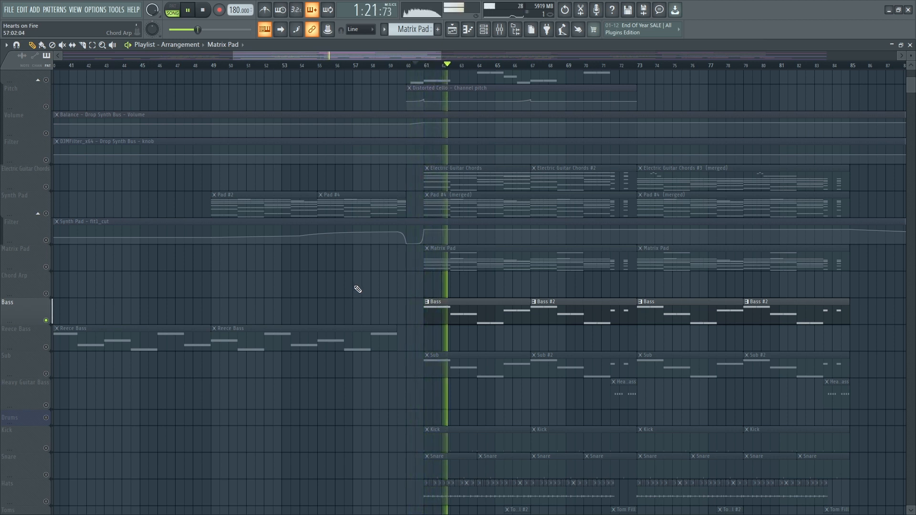
double_click(431, 304)
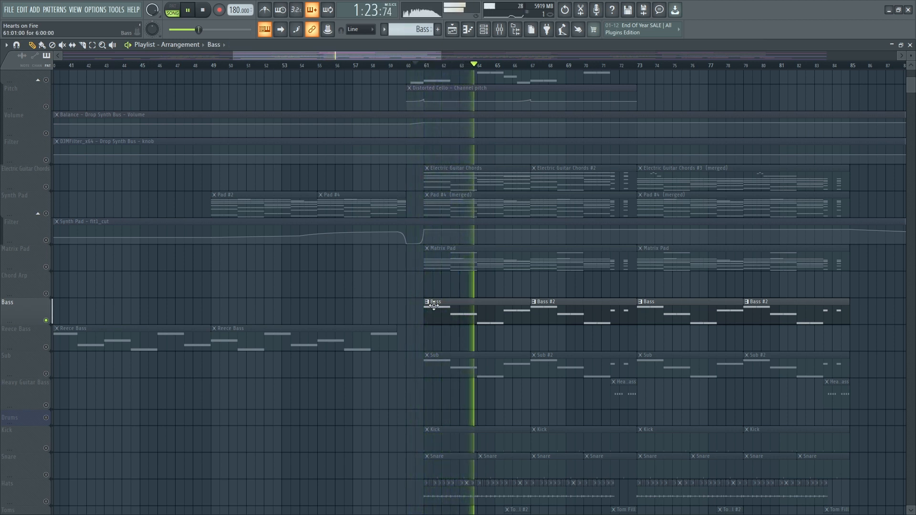
left_click(494, 30)
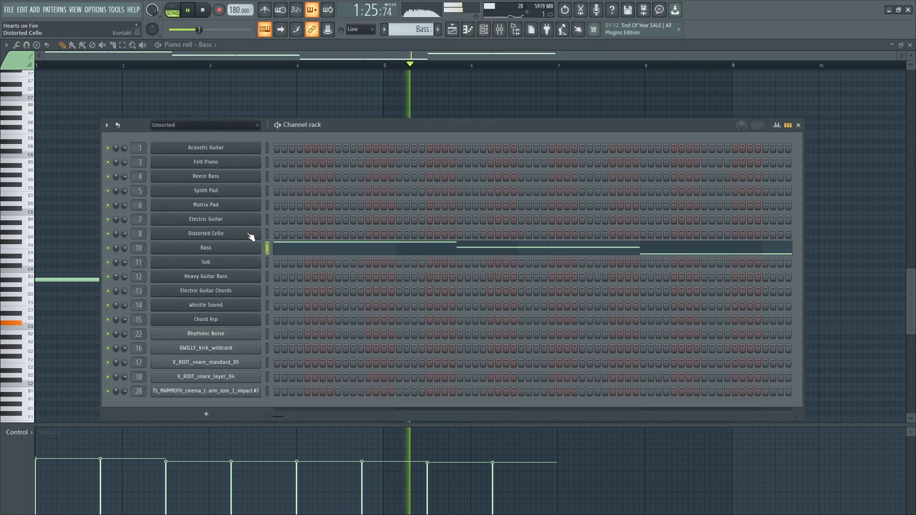
left_click(246, 250)
key("space")
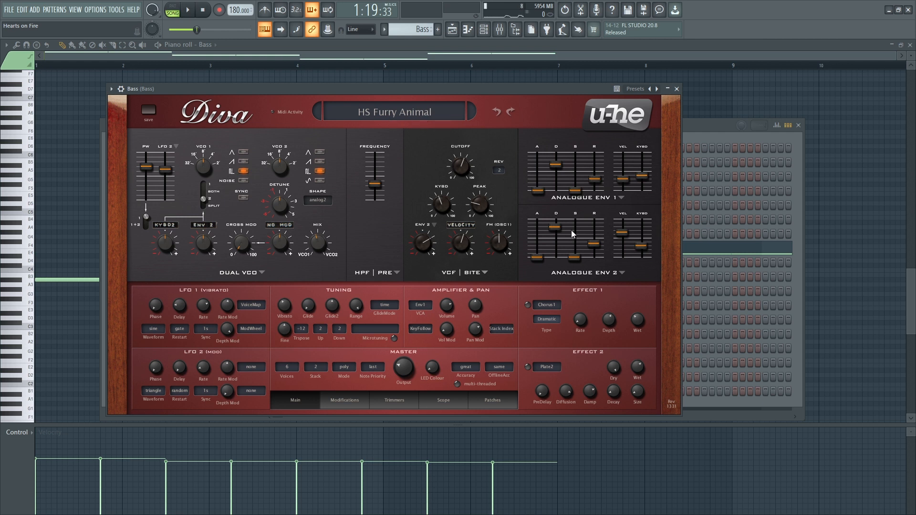
left_click(677, 89)
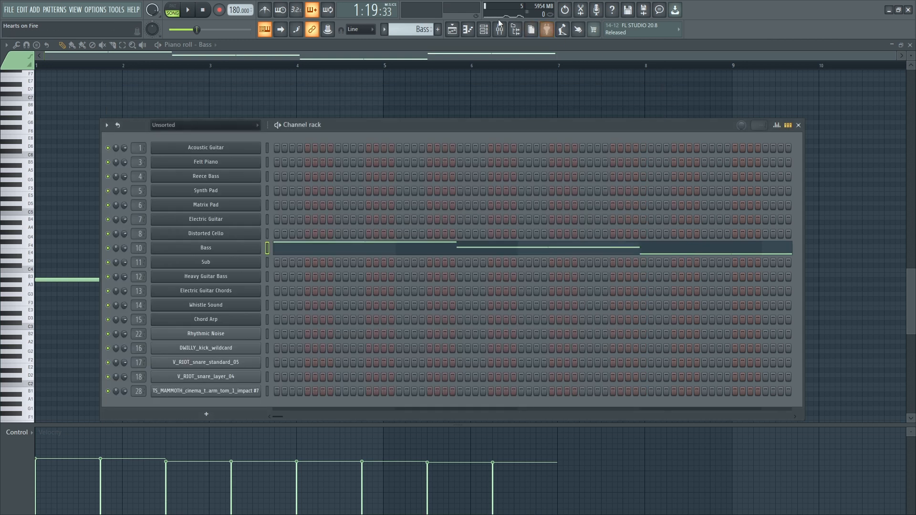
Inspect the OTT compressor on the Bass mixer track and return to the playlist.
left_click(500, 29)
left_click(859, 242)
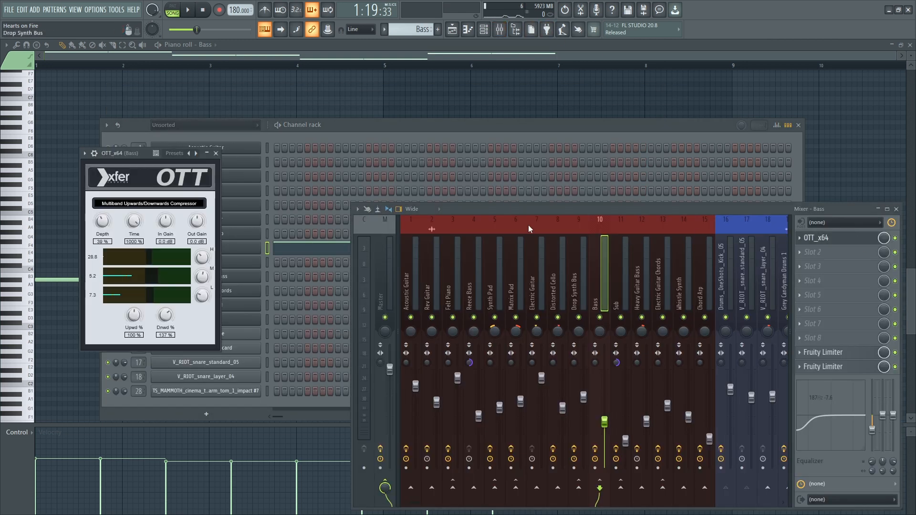
left_click(216, 153)
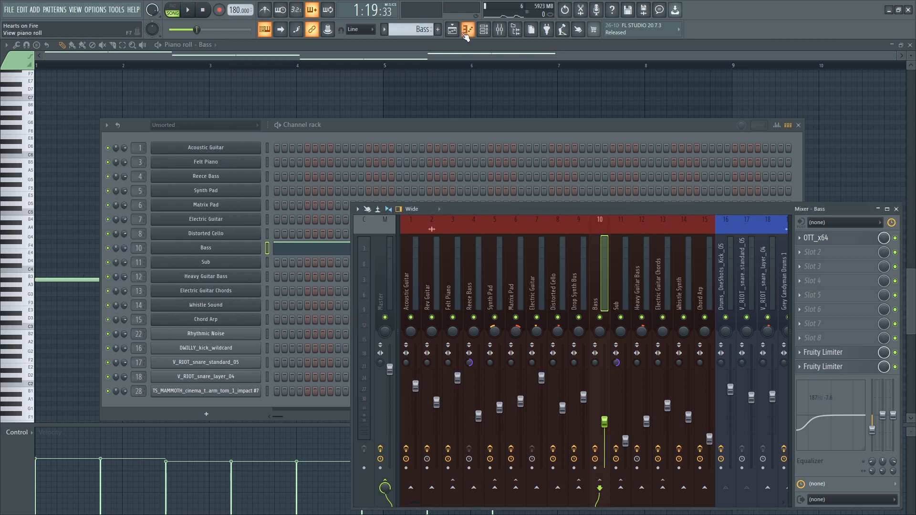
key("F5")
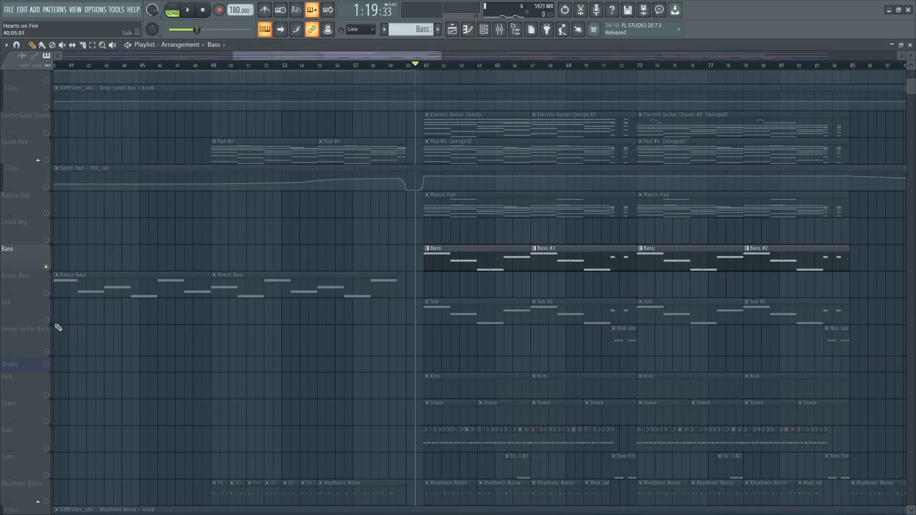
Solo the Sub track, play it, and open the first Sub clip's notes.
left_click(46, 317)
key("space")
double_click(437, 318)
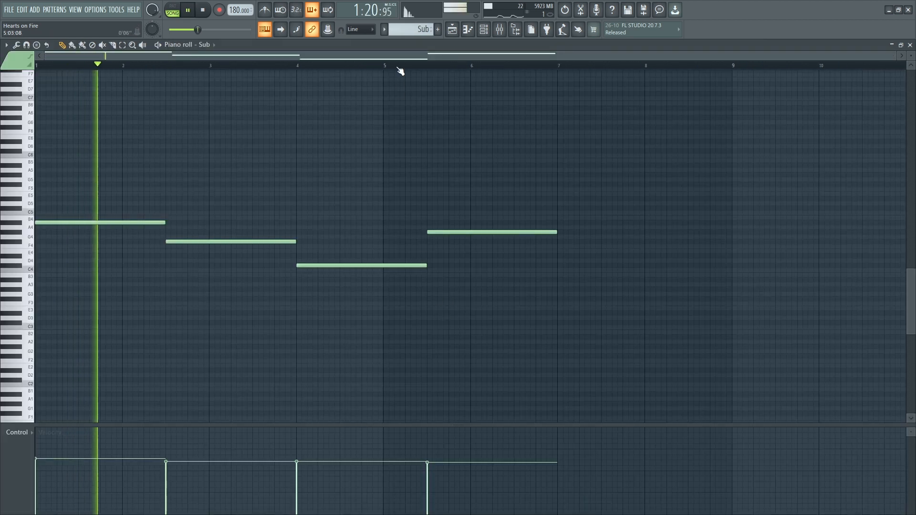
View the Sub channel's SubLab synth, stop playback, inspect its volume envelope, and close the plugin.
key("F6")
left_click(258, 262)
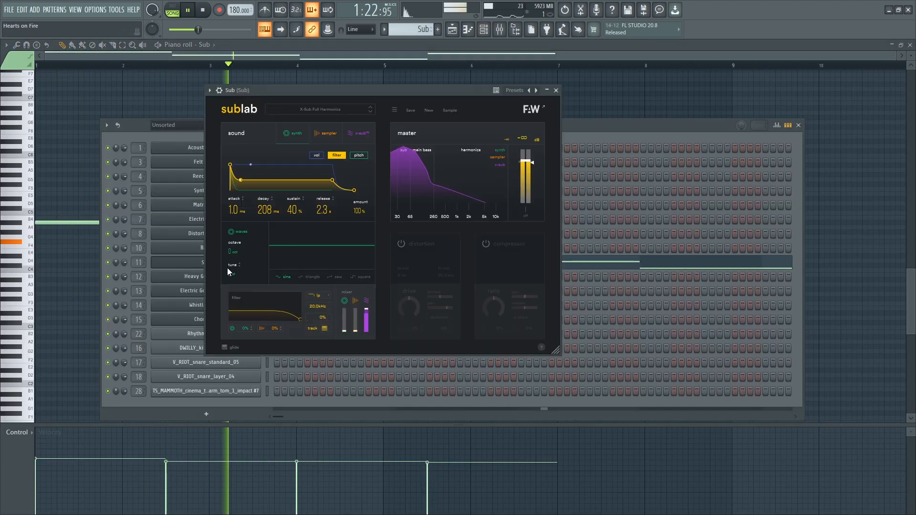
key("space")
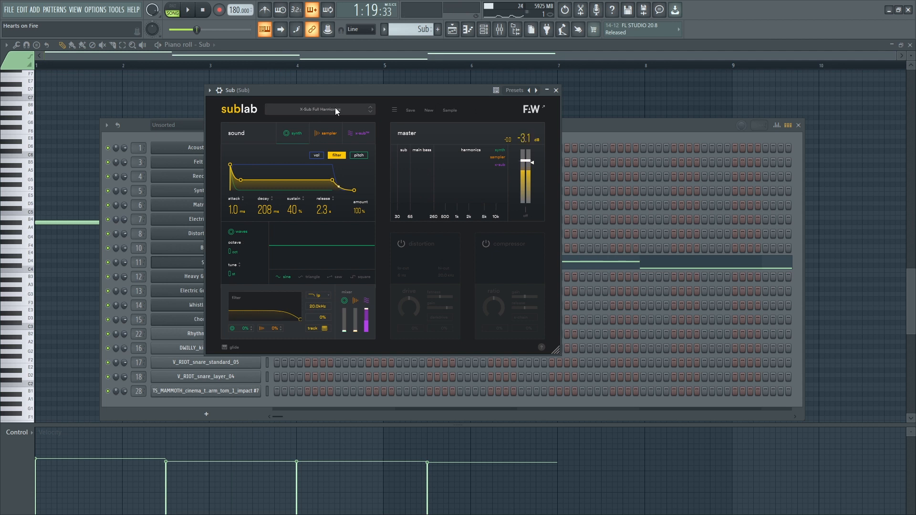
left_click(319, 155)
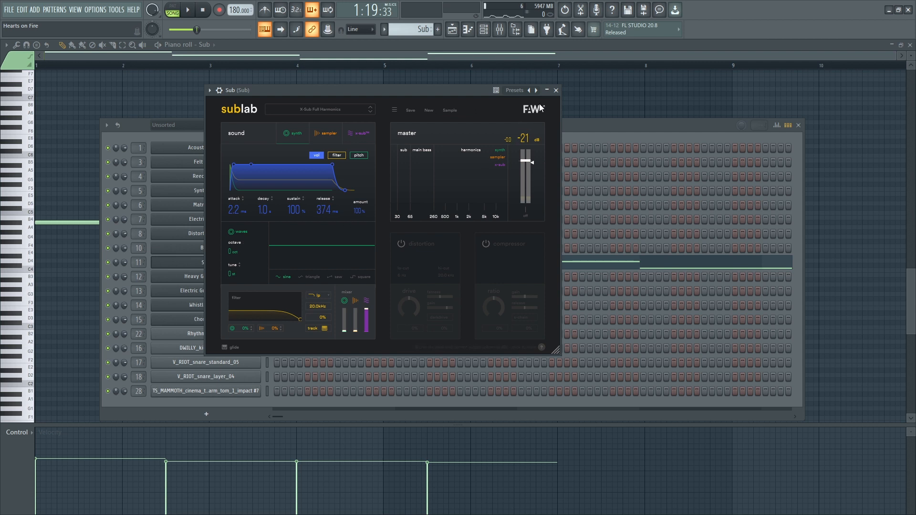
left_click(556, 90)
Solo the Reece Bass track in the playlist, play it from bar 37, and open the first Reece Bass clip's notes.
left_click(452, 30)
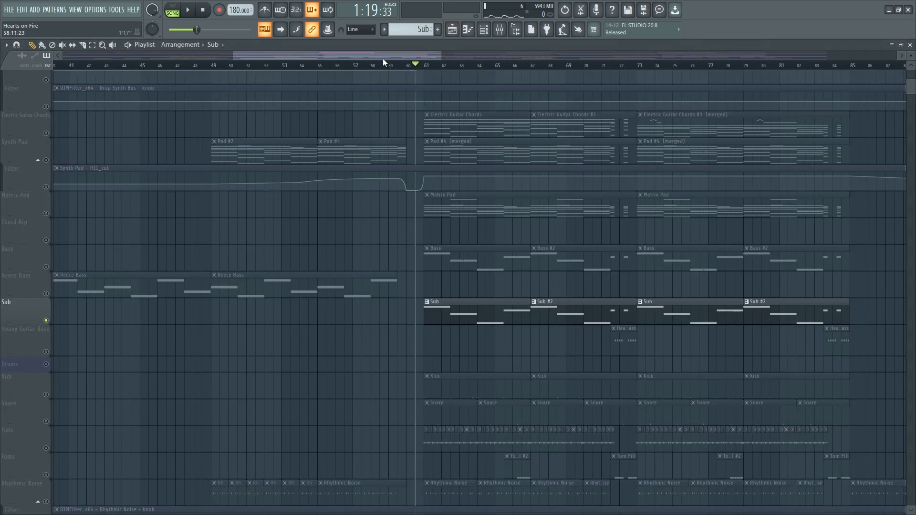
left_click_drag(383, 58, 349, 57)
right_click(47, 294)
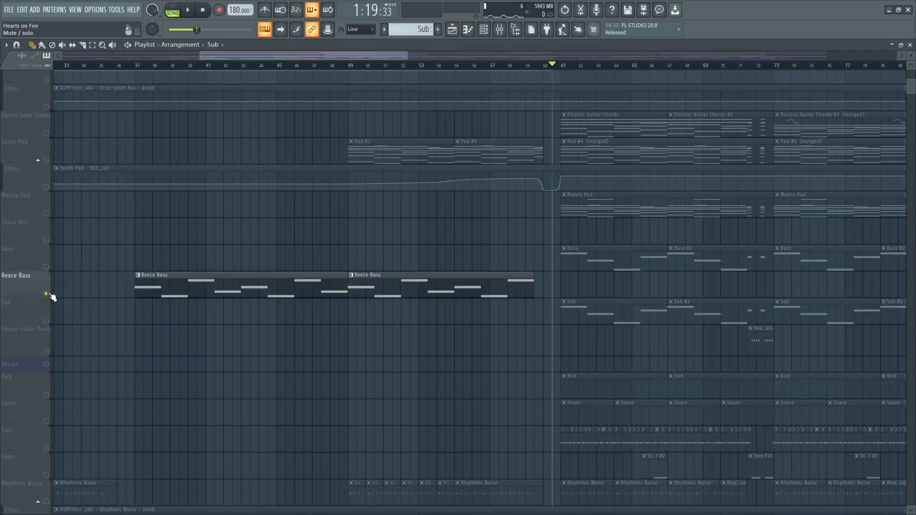
left_click(138, 65)
key("space")
double_click(189, 274)
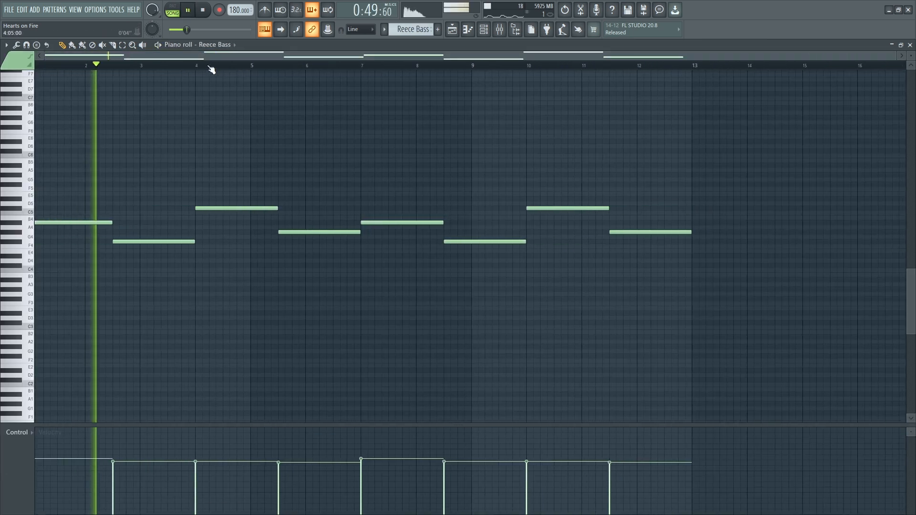
View the Reece Bass channel's Sylenth1 synth, stopping playback and closing the plugin when done.
left_click(493, 35)
left_click(237, 179)
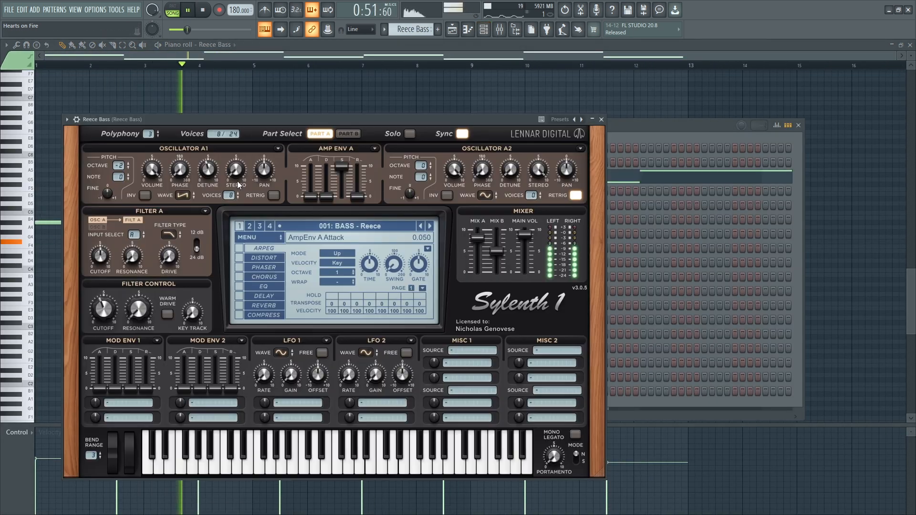
left_click_drag(289, 123, 422, 119)
key("space")
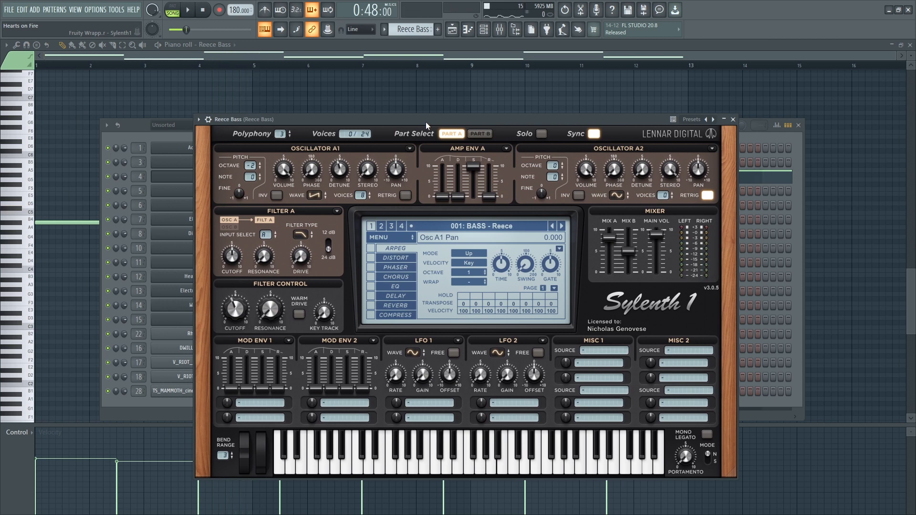
left_click(733, 120)
Solo the Heavy Guitar Bass track, play it from its first clip, and open the second clip's notes.
key("F9")
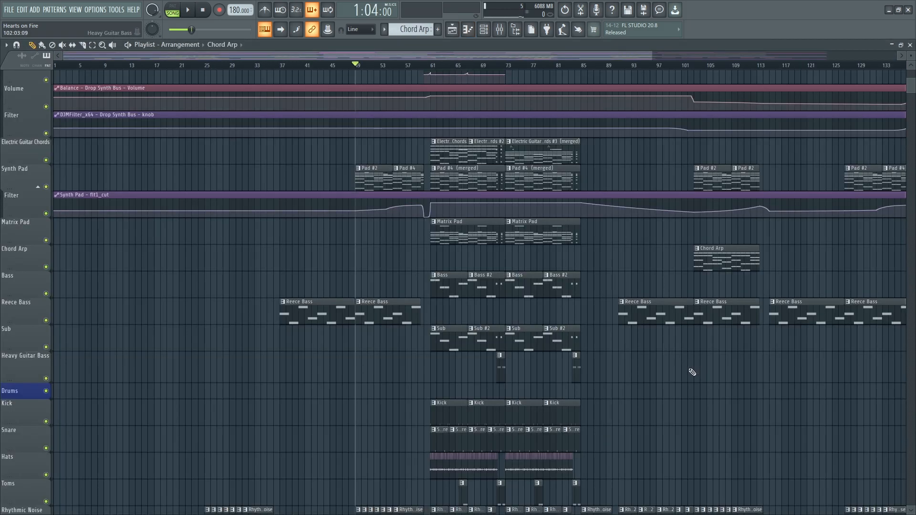
scroll(494, 65, "up", 4)
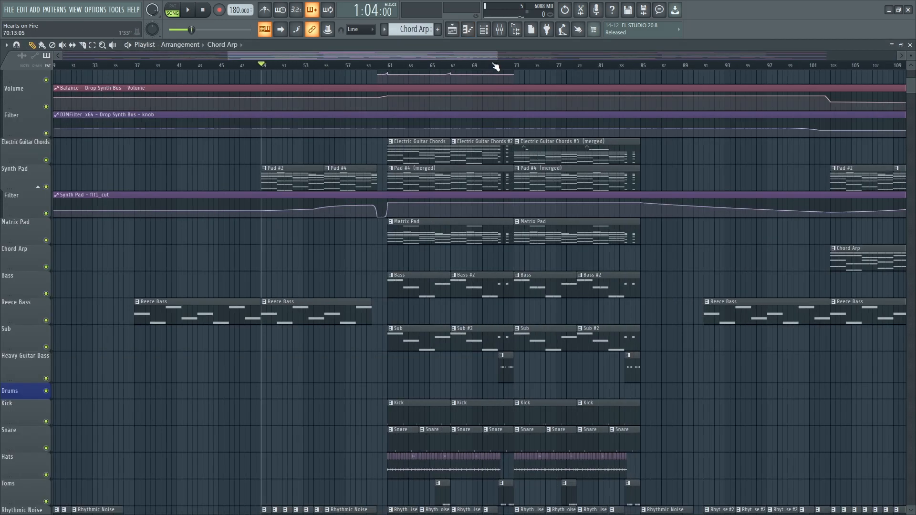
left_click_drag(367, 57, 392, 59)
left_click(399, 68)
scroll(399, 68, "up", 2)
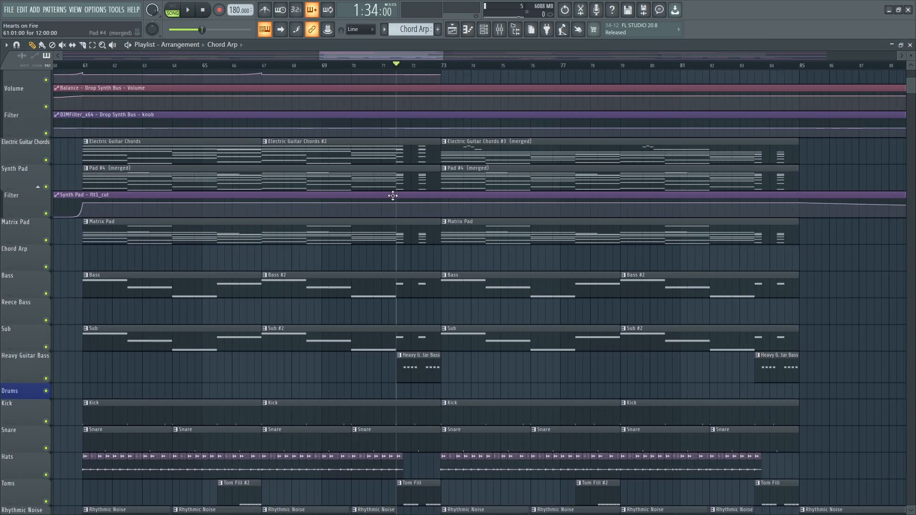
left_click(46, 378, "ctrl")
key("space")
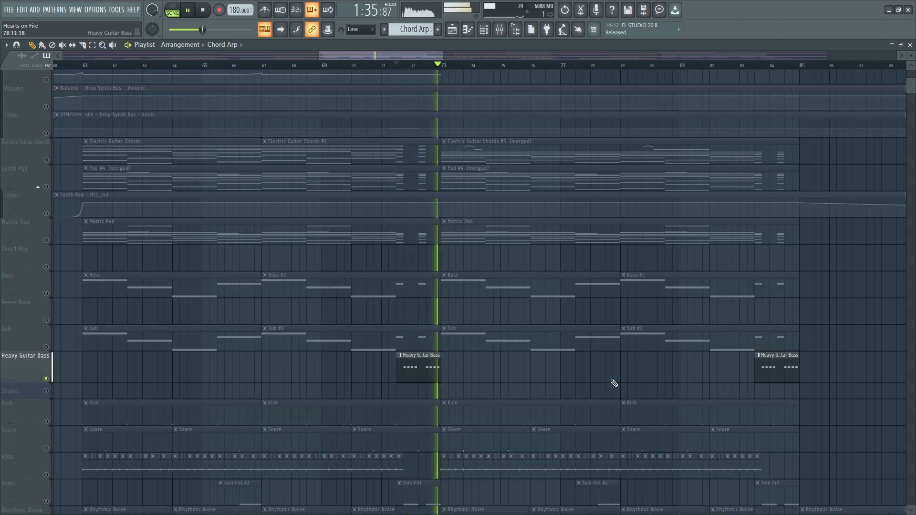
left_click(735, 66)
double_click(789, 368)
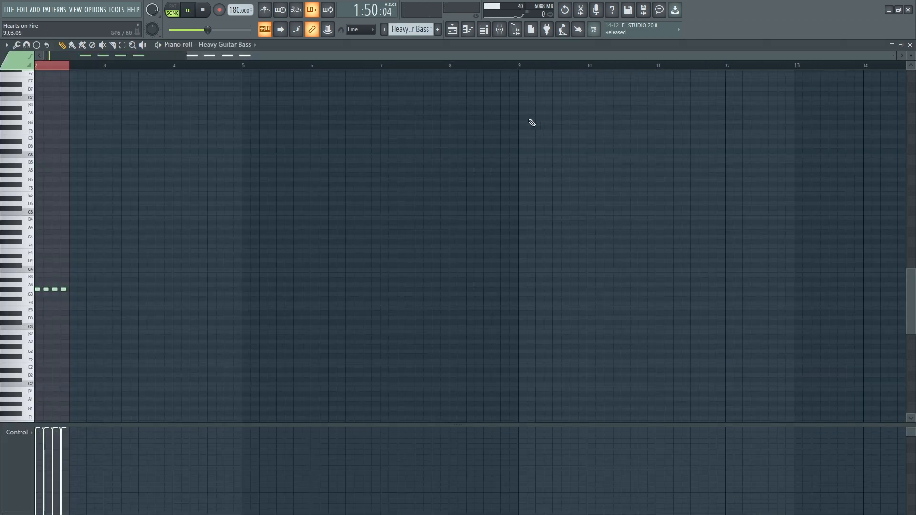
View the Heavy Guitar Bass channel's Kontakt instrument, stop playback, save the project, and close the plugin.
left_click(483, 30)
left_click(233, 276)
left_click_drag(322, 73, 332, 64)
key("space")
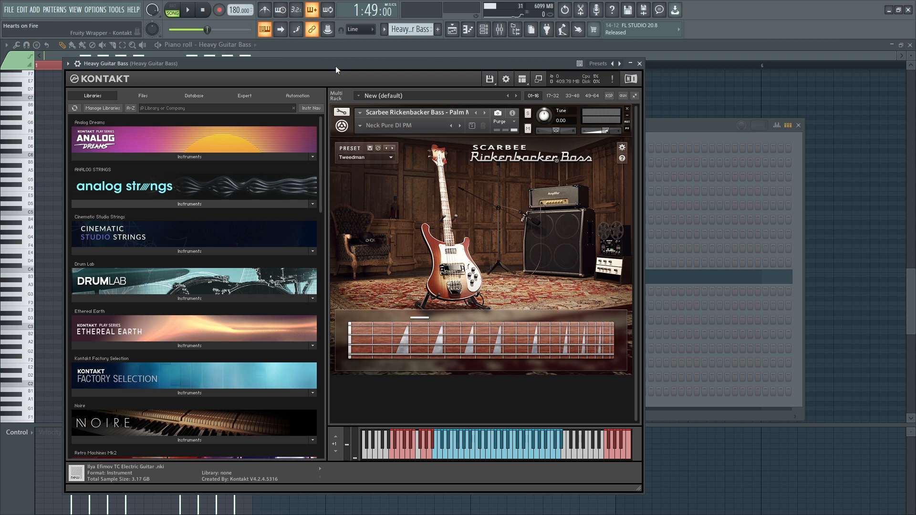
key("ctrl+s")
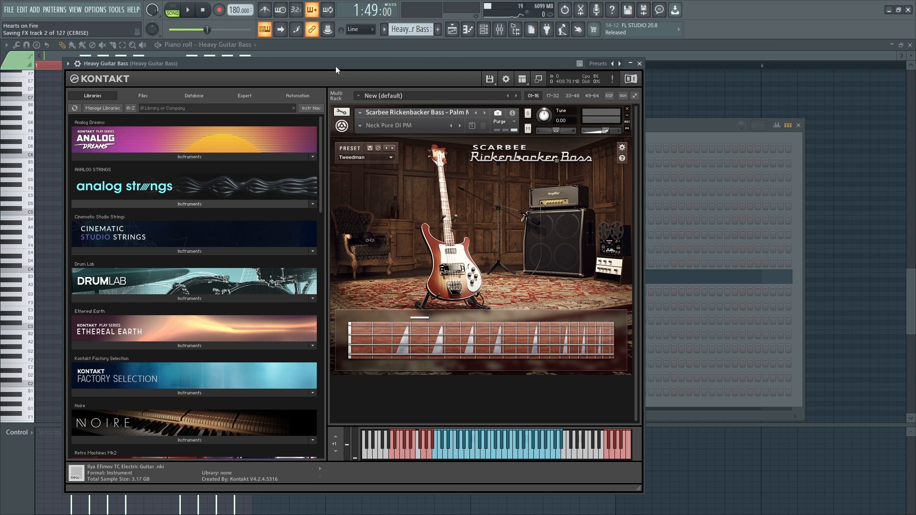
left_click(639, 63)
Inspect the Guitar Rig 6 effect chain on the Heavy Guitar Bass mixer track, then close it.
left_click(500, 29)
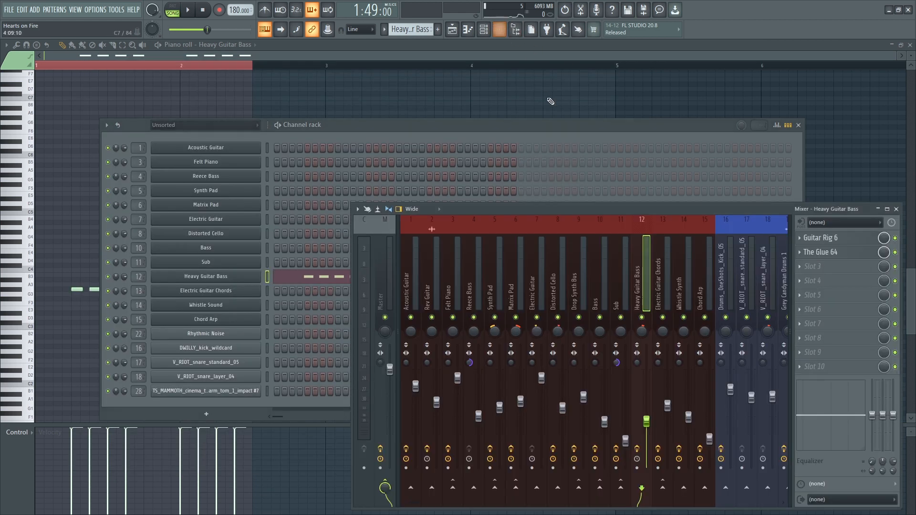
left_click(821, 238)
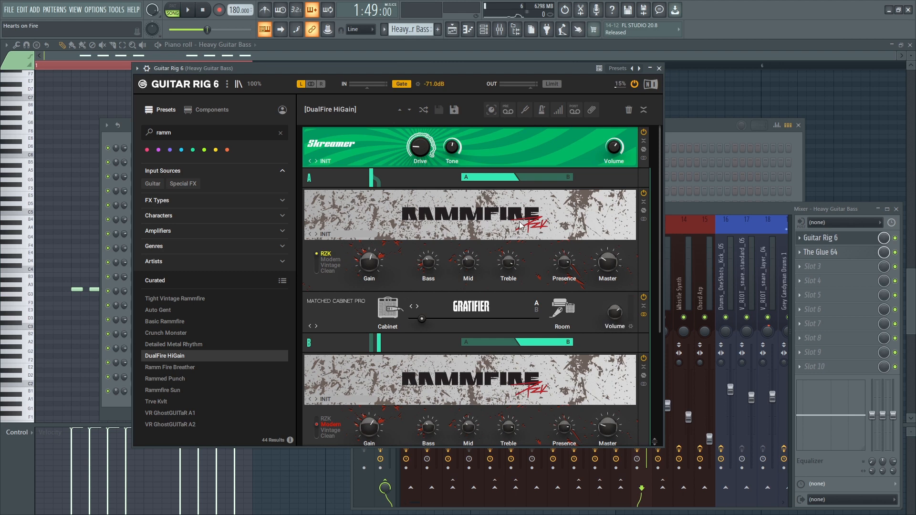
scroll(578, 327, "down", 4)
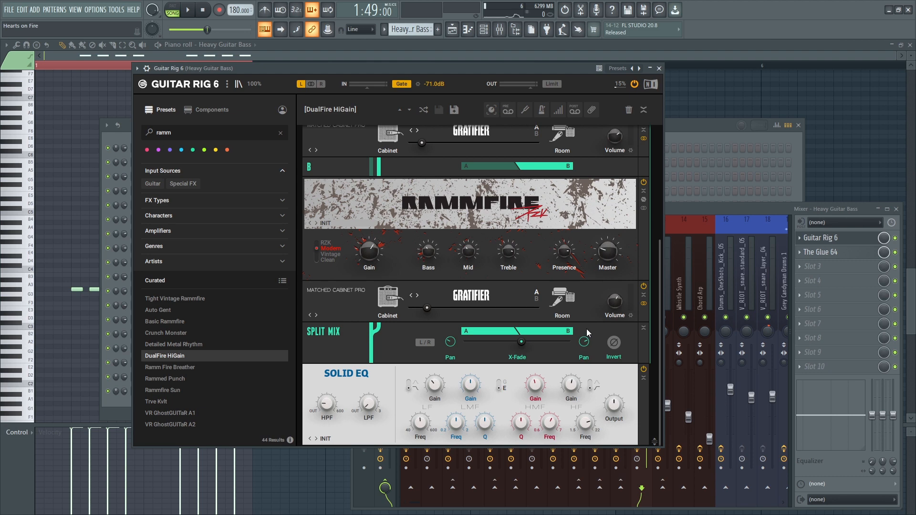
left_click(660, 68)
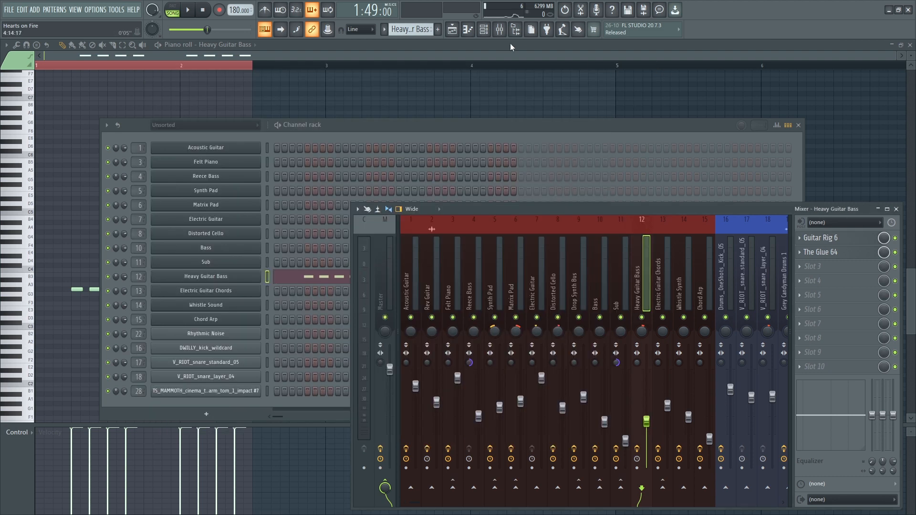
Play the Chord Arp track in the playlist from bar 103 and open the Chord Arp clip's notes.
key("F5")
left_click_drag(478, 57, 537, 59)
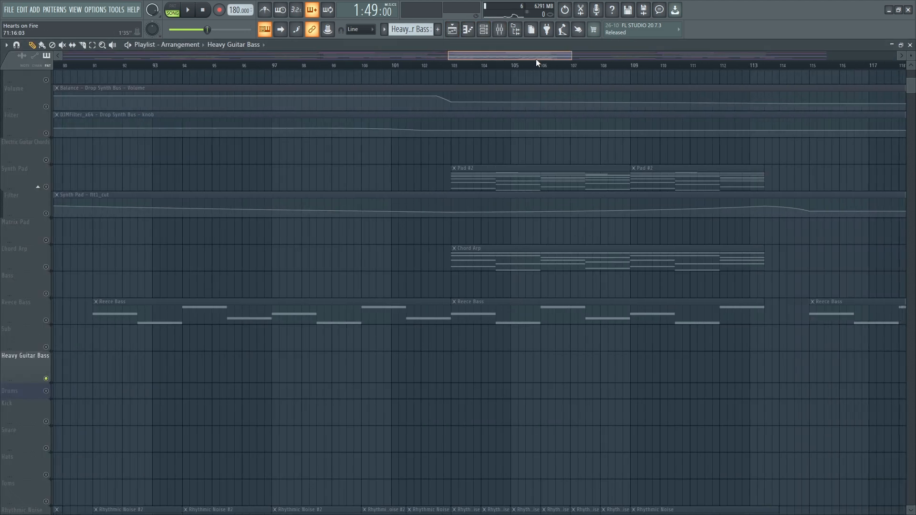
left_click(452, 67)
key("space")
double_click(479, 246)
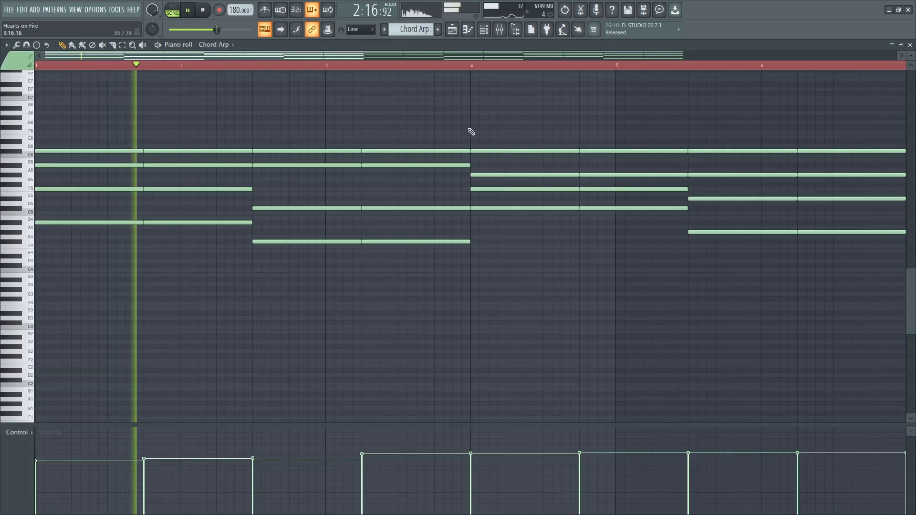
Stop playback, view the Chord Arp channel's Serum synth, and close the plugin.
key("F6")
key("space")
left_click(241, 321)
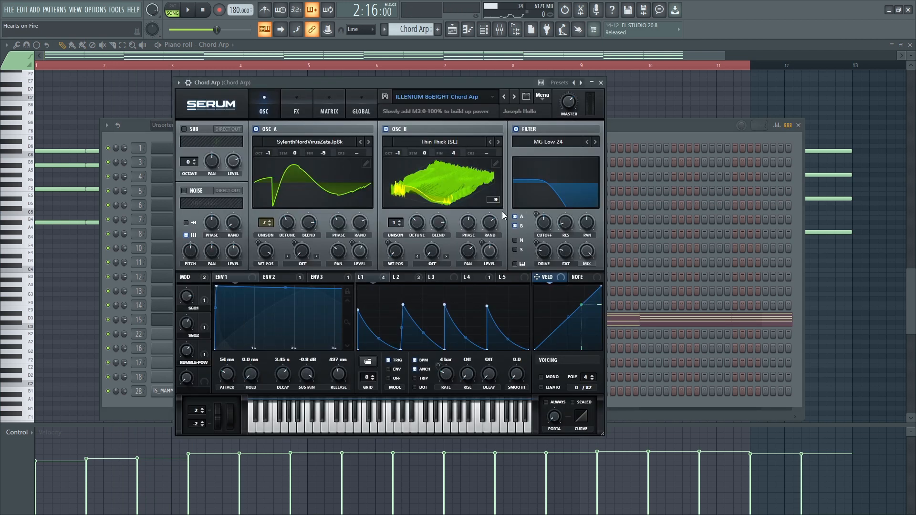
left_click(601, 82)
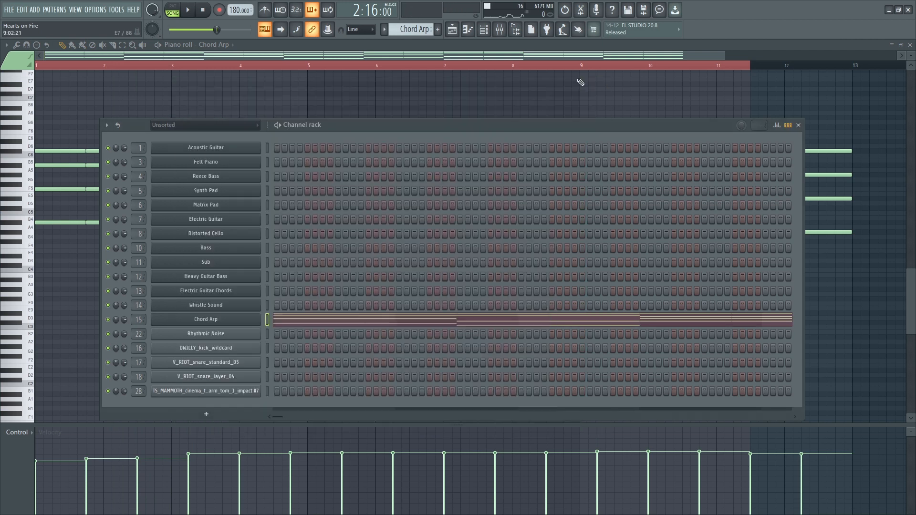
Inspect the OTT compressor on the Chord Arp mixer track, then close it.
left_click(500, 31)
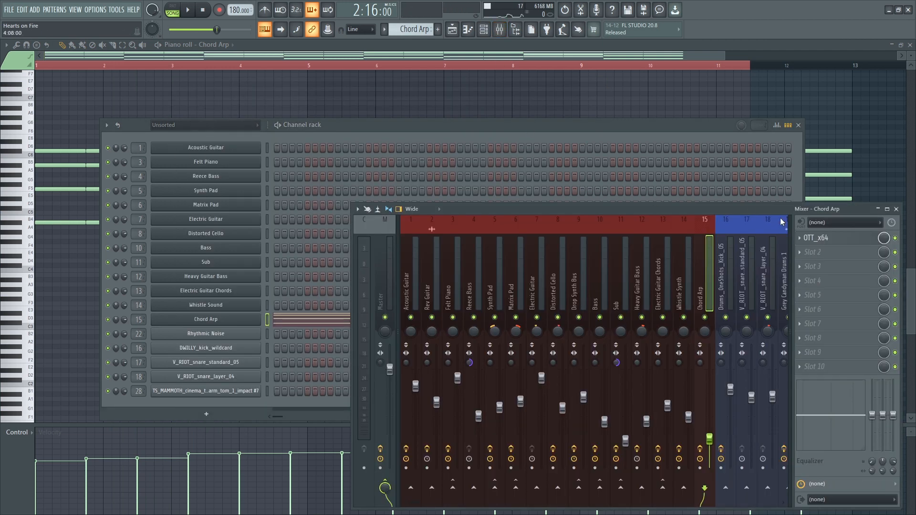
left_click(858, 244)
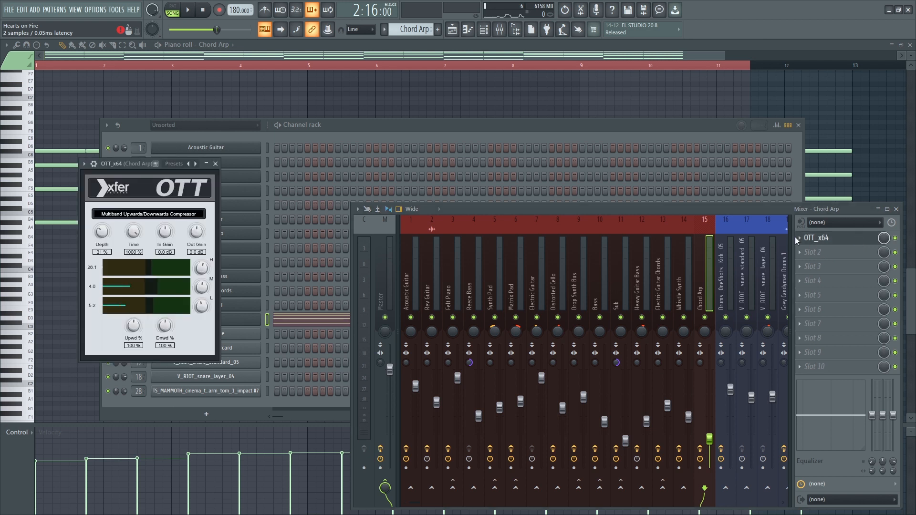
left_click(218, 162)
left_click_drag(589, 212, 578, 185)
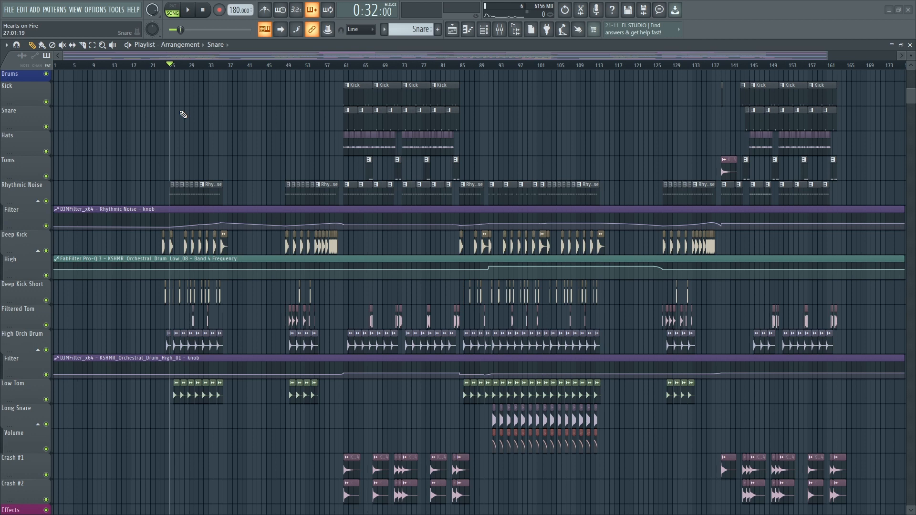
Solo the Deep Kick track in the drums section and play it from bar 25.
scroll(173, 66, "up", 8)
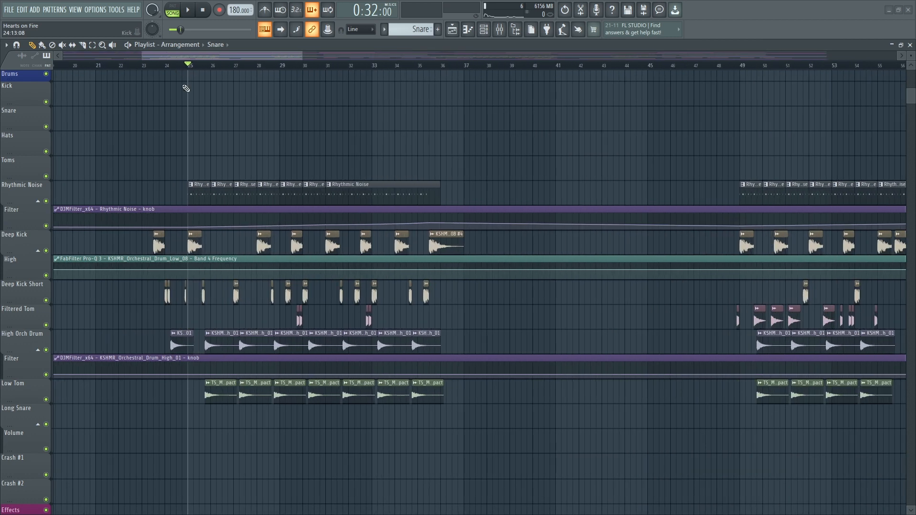
scroll(186, 94, "down", 2)
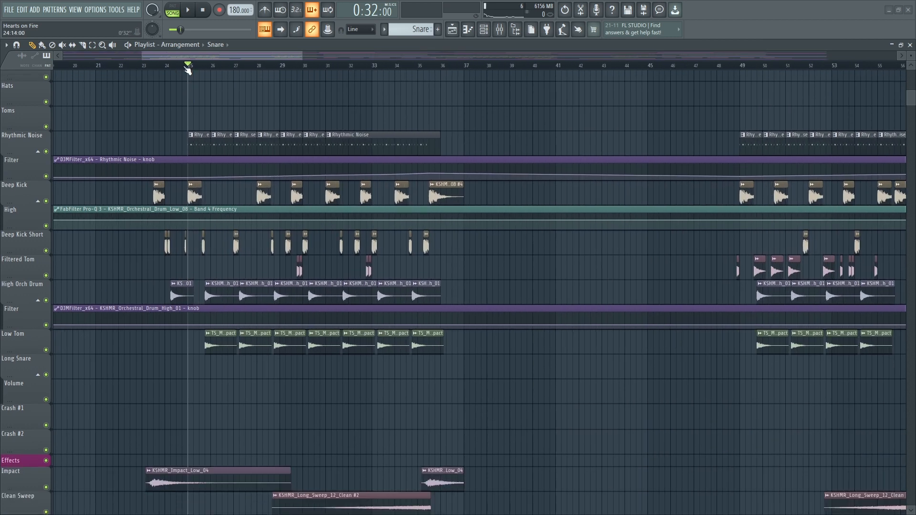
scroll(188, 68, "up", 3)
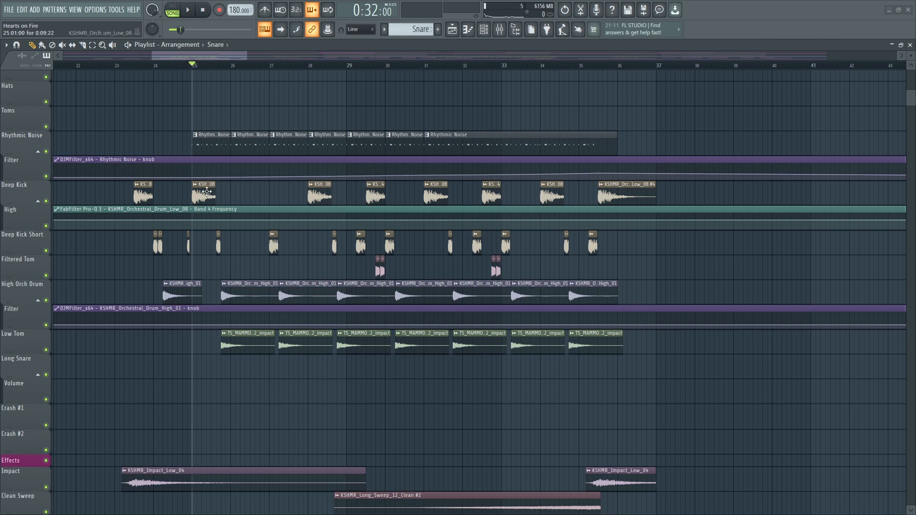
right_click(46, 201)
key("space")
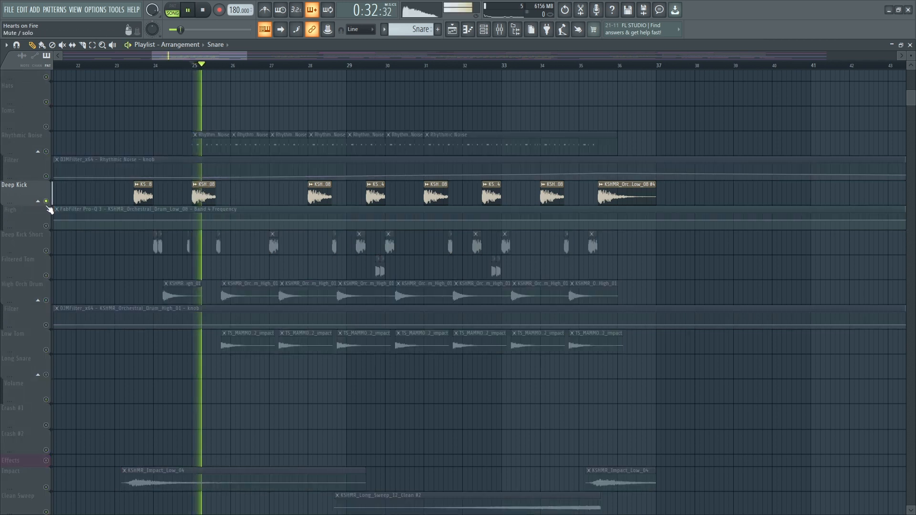
Solo the Deep Kick Short track, unmute Deep Kick and its High automation track, and play them together briefly.
right_click(45, 250)
key("space")
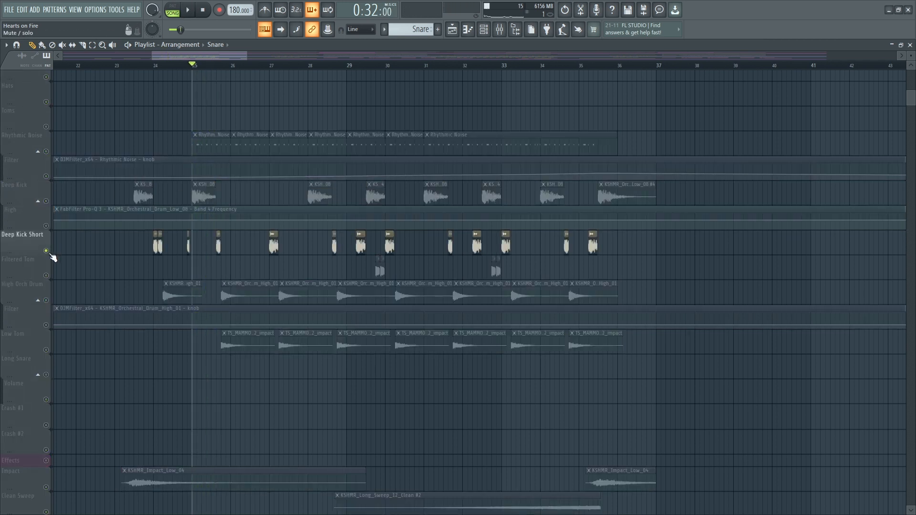
left_click(46, 202)
left_click(46, 226)
key("space")
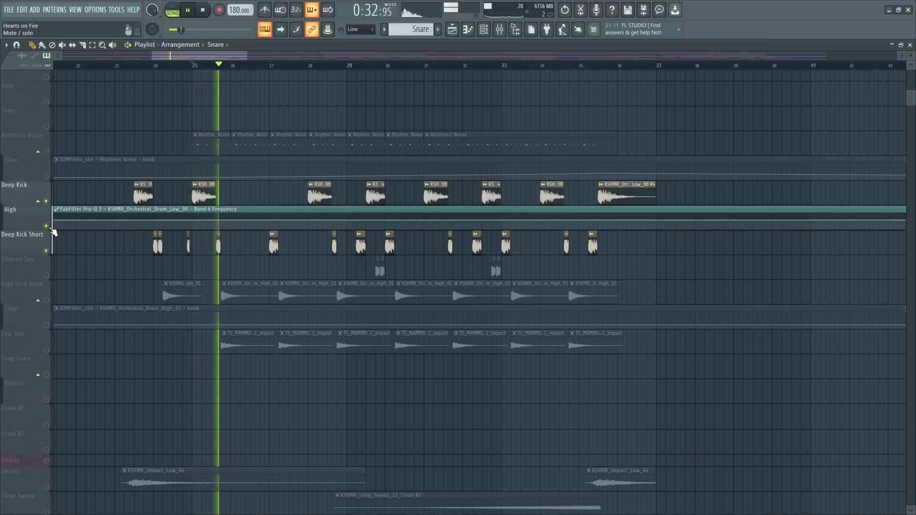
key("space")
Unmute the High Orch Drum track, play it with the kicks from its second clip, then stop and unmute its Filter automation track.
left_click(46, 301)
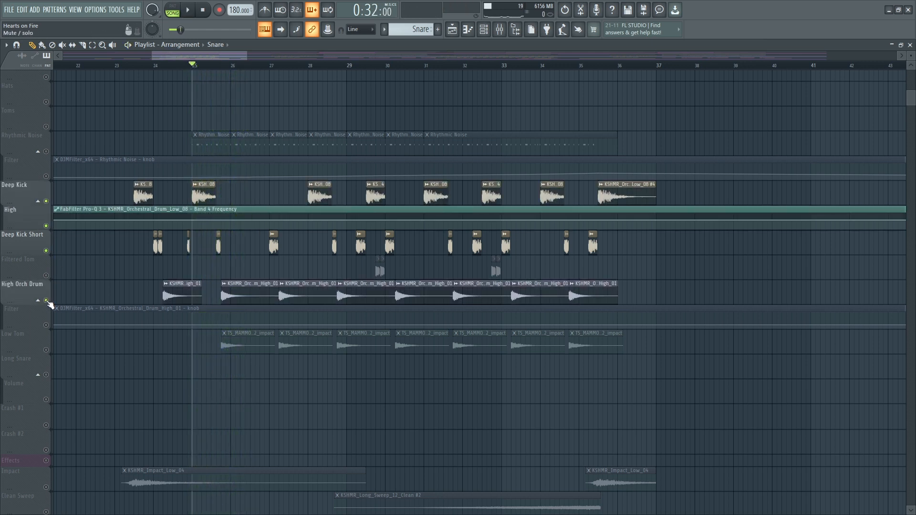
left_click(223, 66)
key("space")
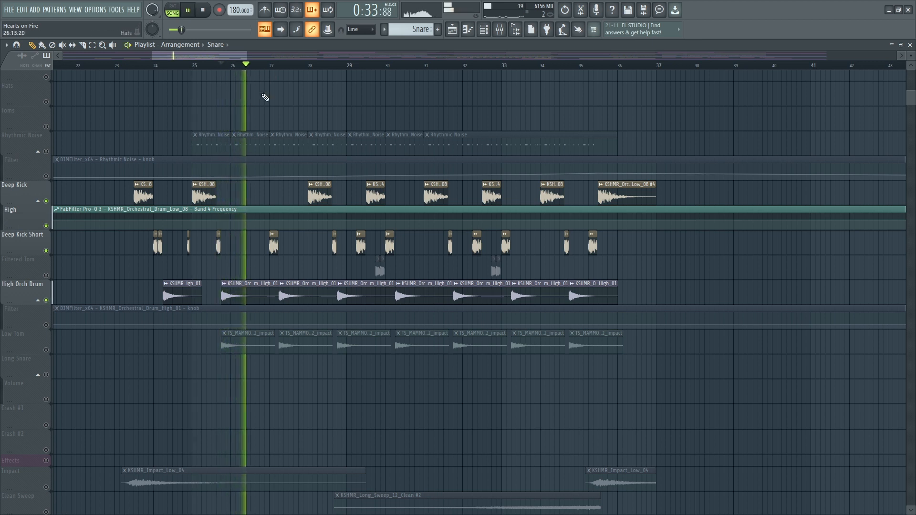
key("space")
left_click(47, 325)
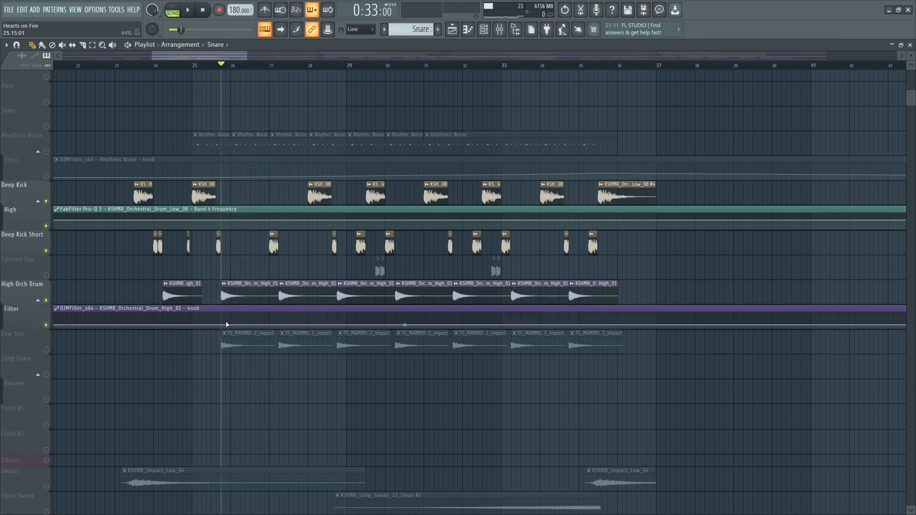
Solo the Low Tom track and play it, unmute Filtered Tom, and play both briefly from the clips in bar 29.
left_click(46, 350, "ctrl")
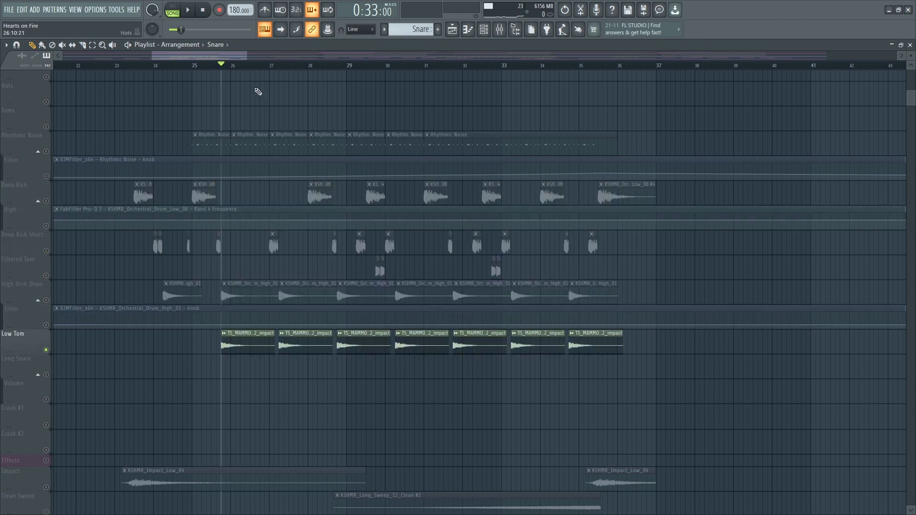
key("space")
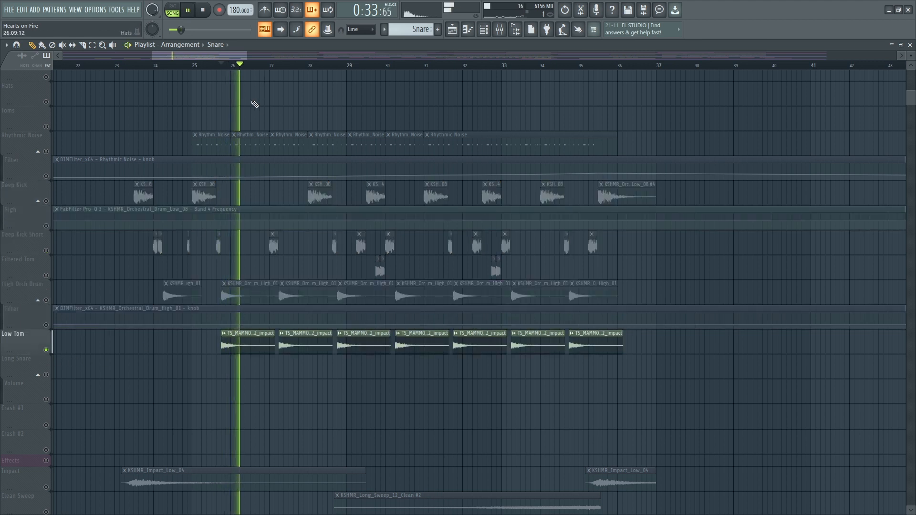
left_click(47, 275)
key("space")
left_click(362, 66)
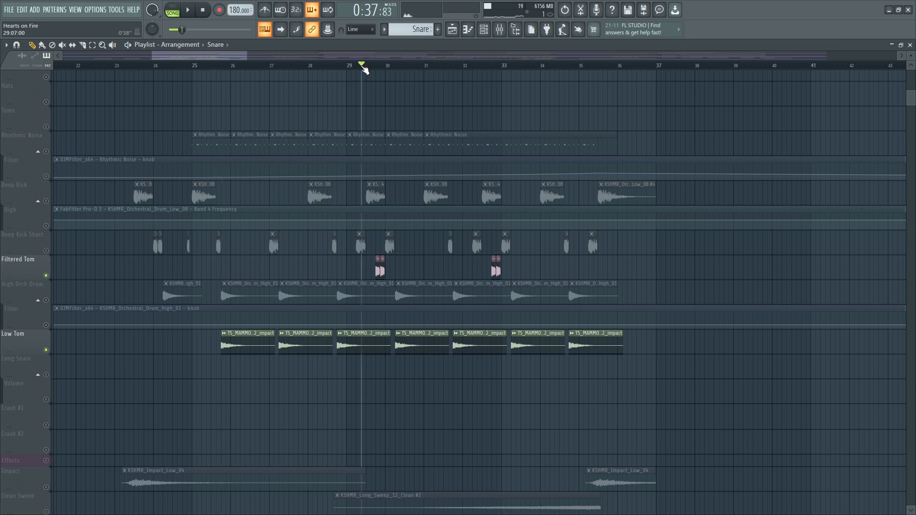
left_click_drag(222, 56, 234, 56)
key("space")
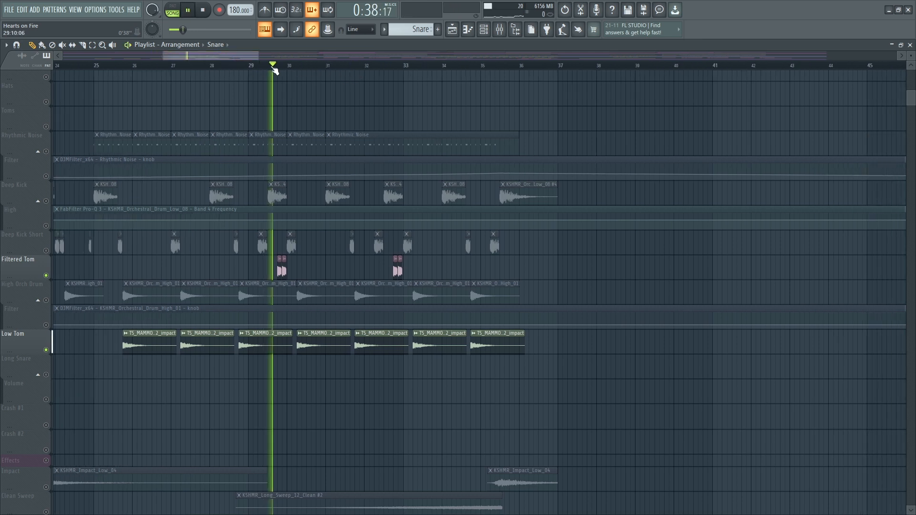
key("space")
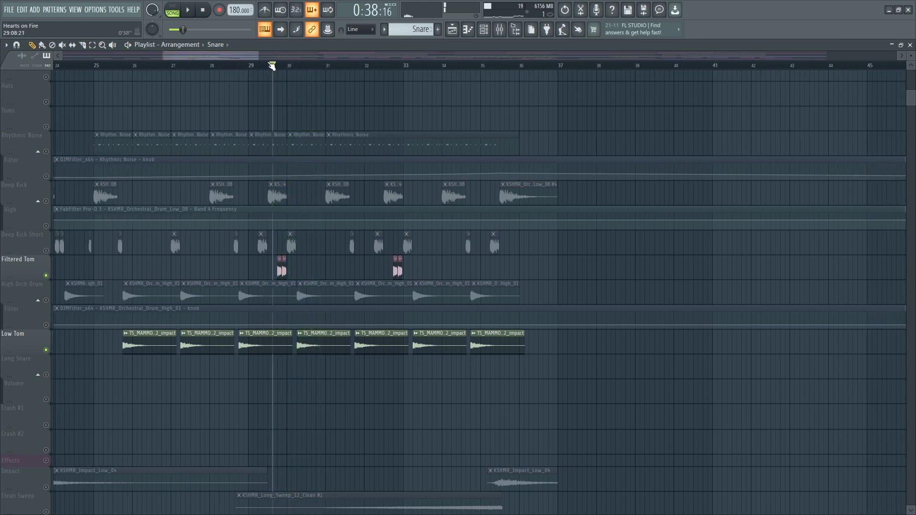
Solo the Rhythmic Noise track and play it from bar 25.
left_click(38, 152)
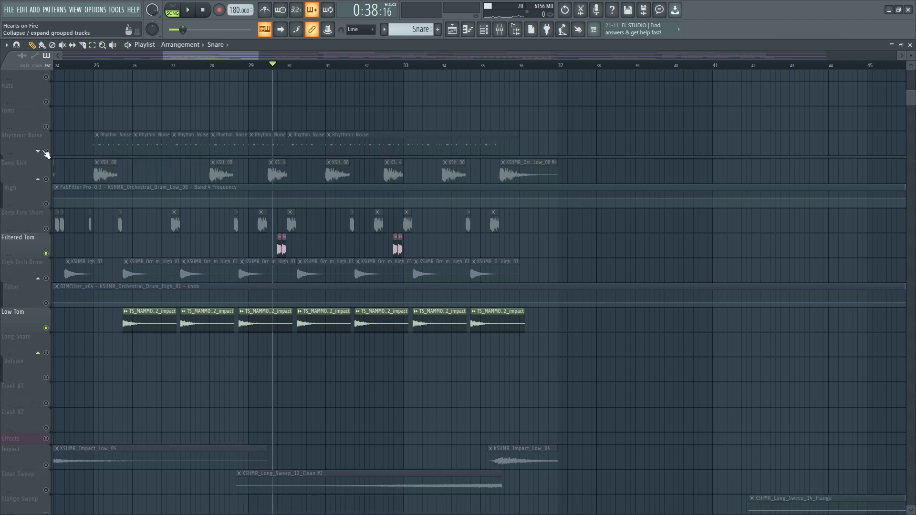
left_click(38, 152)
left_click(46, 154)
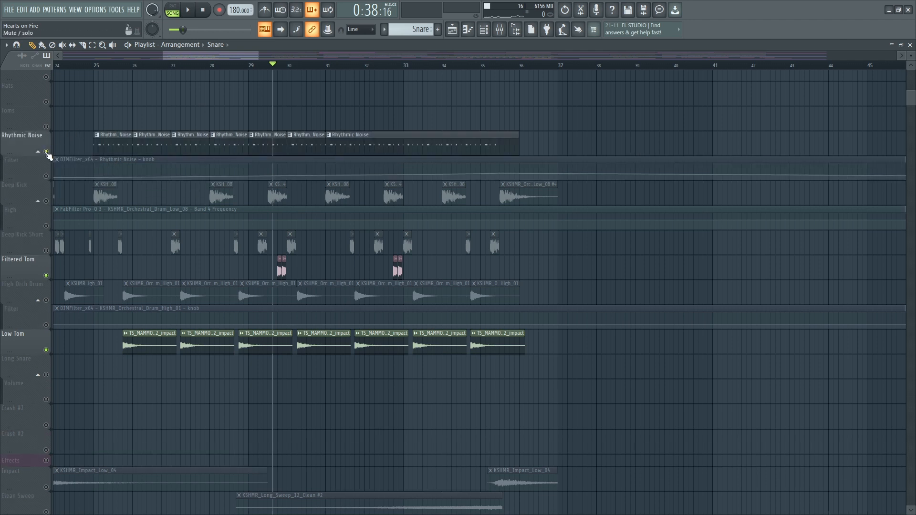
left_click(106, 70)
key("space")
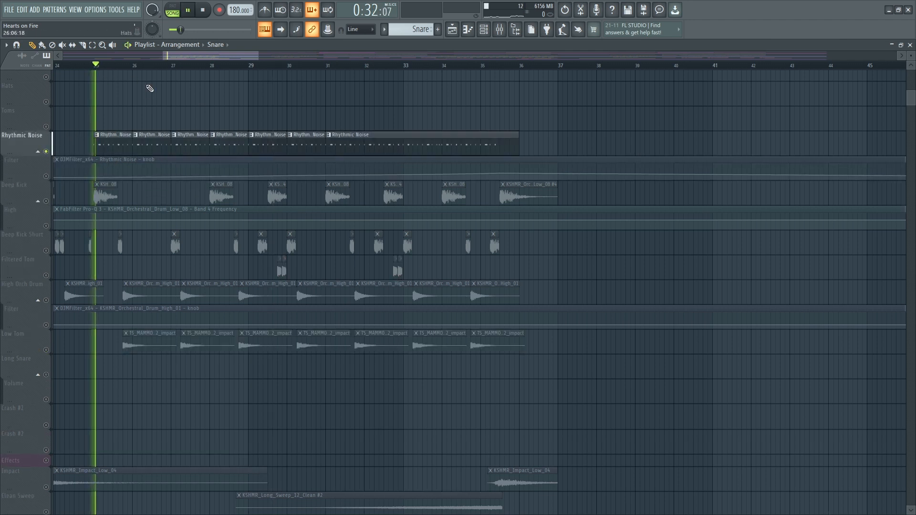
Open the Rhythmic Noise pattern in the piano roll, stop playback, and bring up the settings of its channel.
double_click(119, 135)
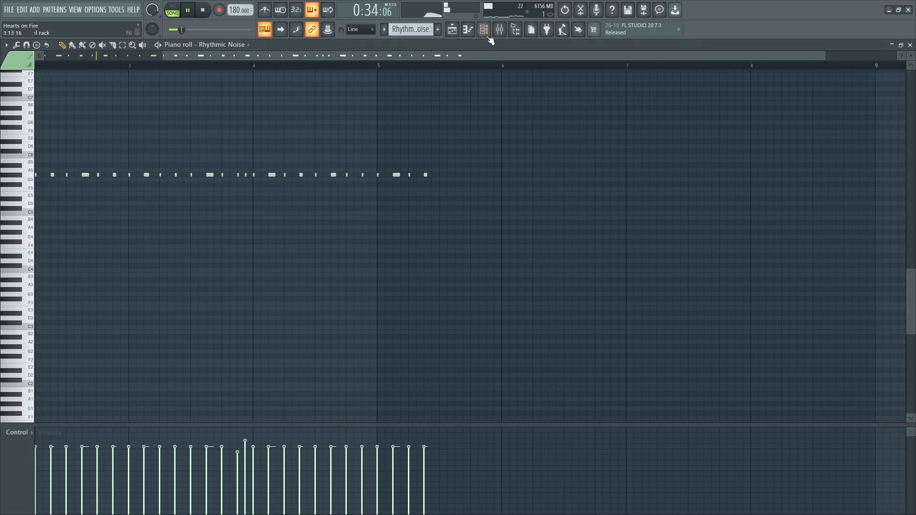
left_click(484, 29)
key("space")
left_click(220, 334)
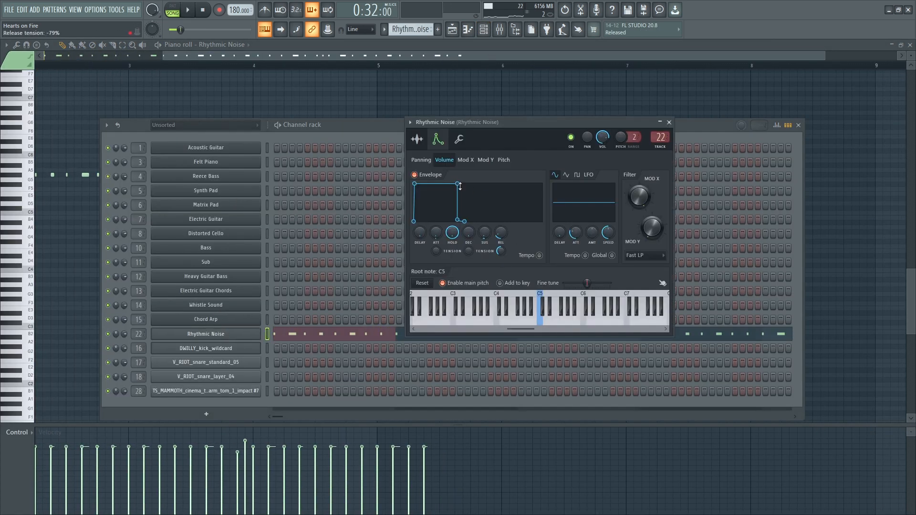
Preview the KSHMR_White_Noise_01 sample of the Rhythmic Noise channel, examine its volume envelope, and return to the piano roll.
left_click(416, 139)
left_click_drag(458, 124, 434, 123)
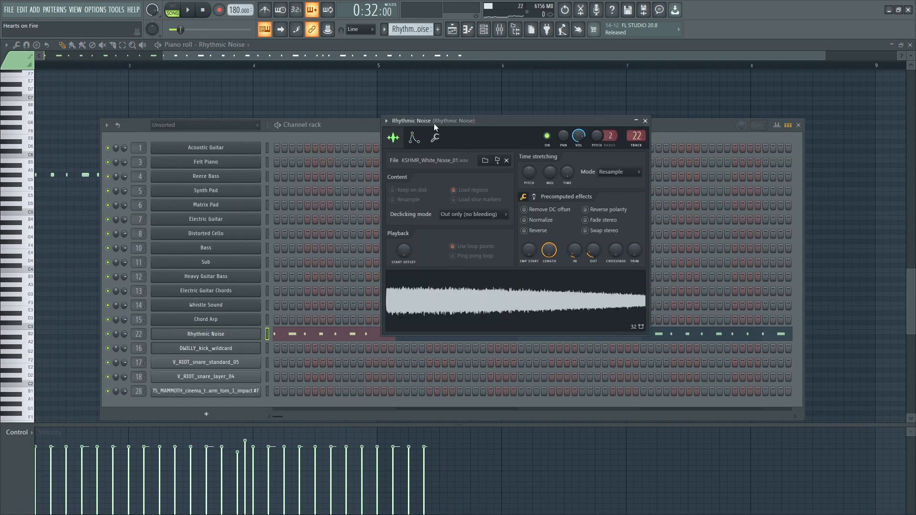
left_click(468, 302)
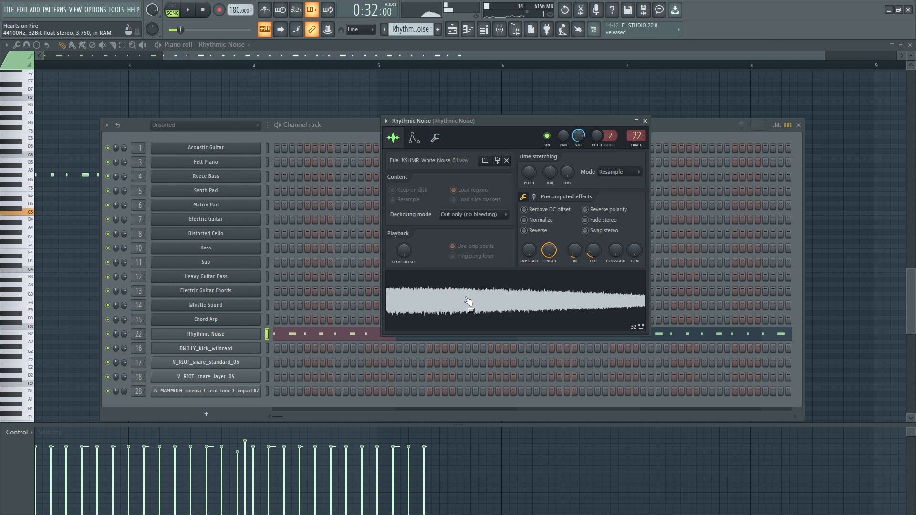
left_click(414, 138)
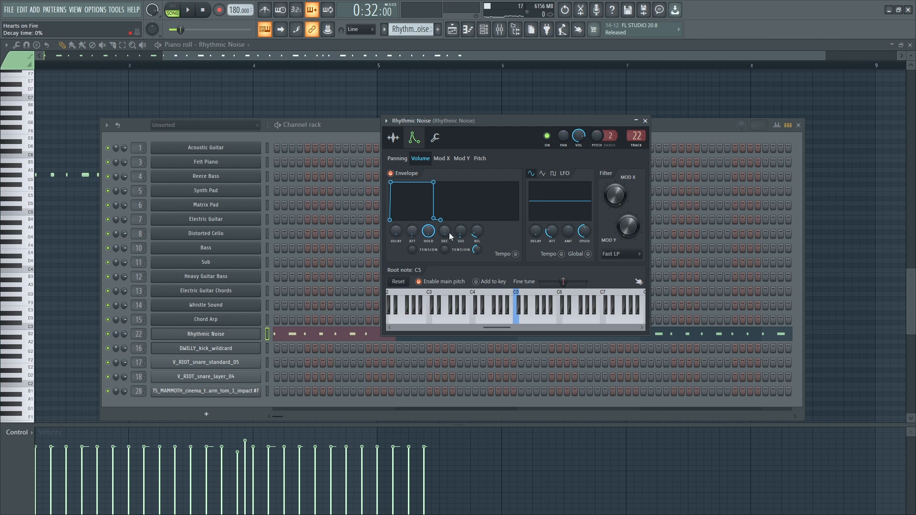
left_click(70, 233)
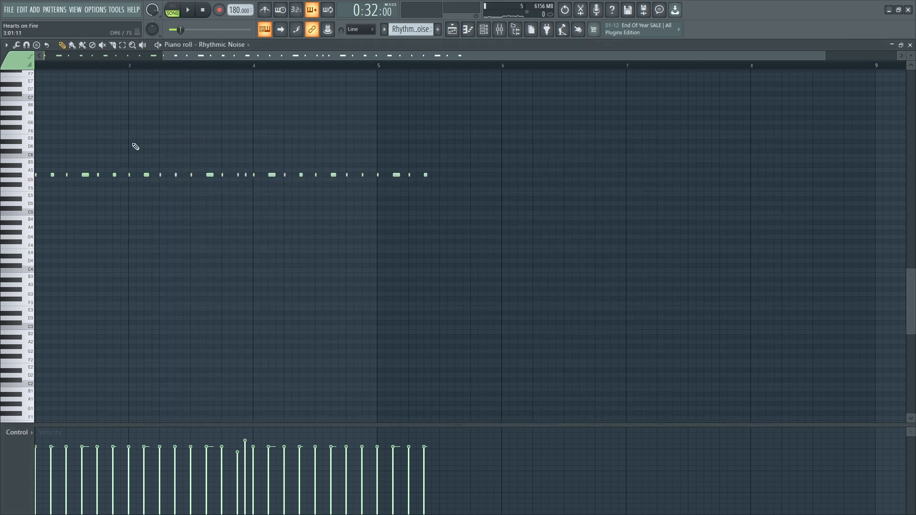
Inspect the PanCake2 panning effect on the Rhythmic Noise mixer track during a short playback, then close it.
left_click_drag(222, 56, 98, 56)
left_click(499, 29)
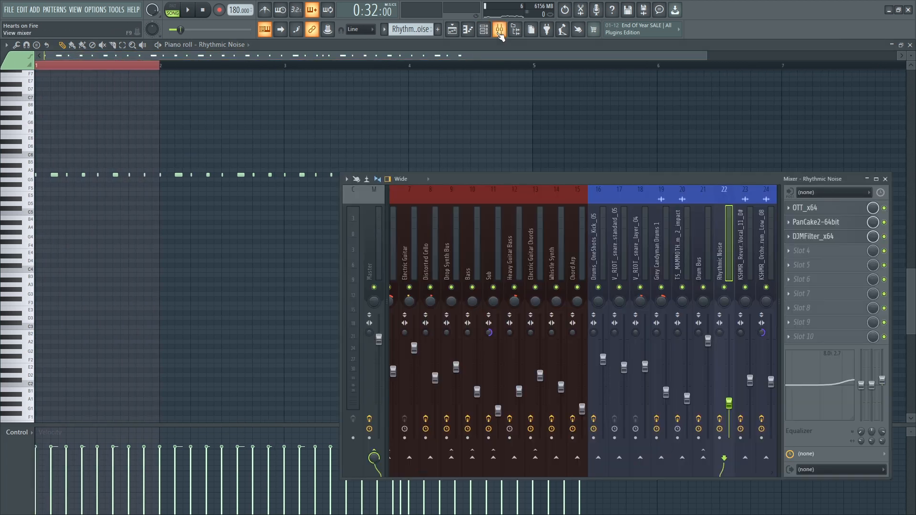
left_click(841, 225)
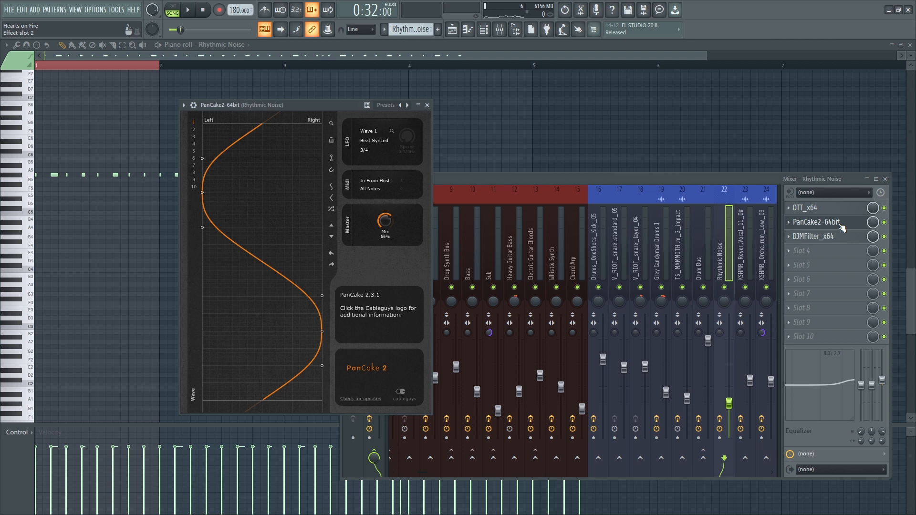
mouse_move(295, 105)
left_mouse_down()
mouse_move(285, 104)
mouse_move(310, 103)
left_mouse_up()
key("space")
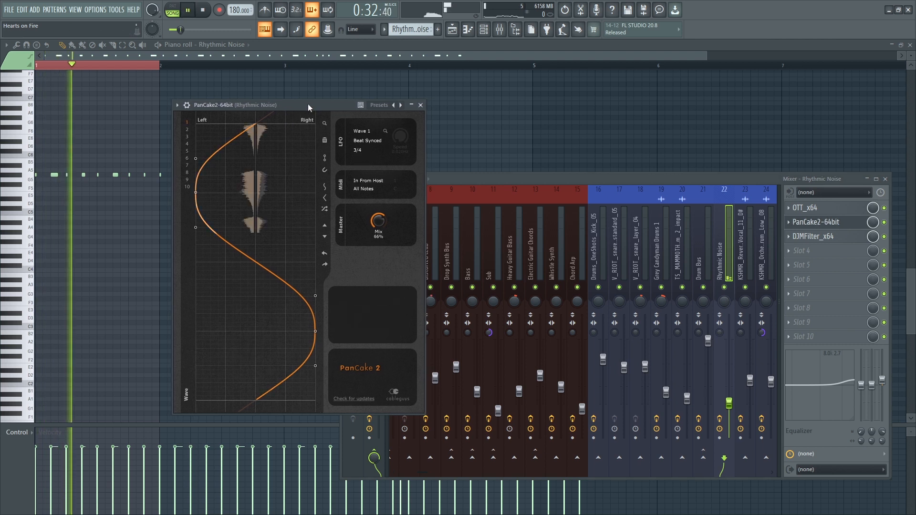
key("space")
left_click(421, 105)
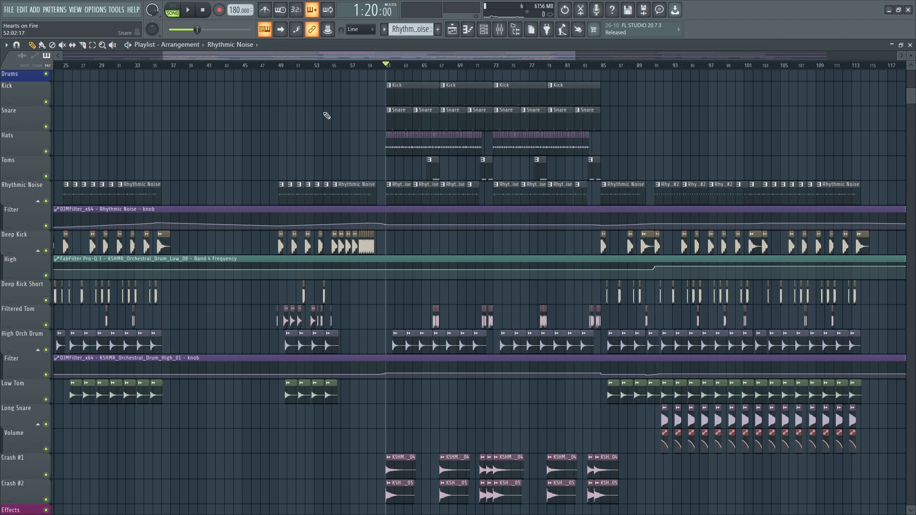
Solo the Kick track in the drums section and play it from bar 61.
scroll(429, 65, "up", 3)
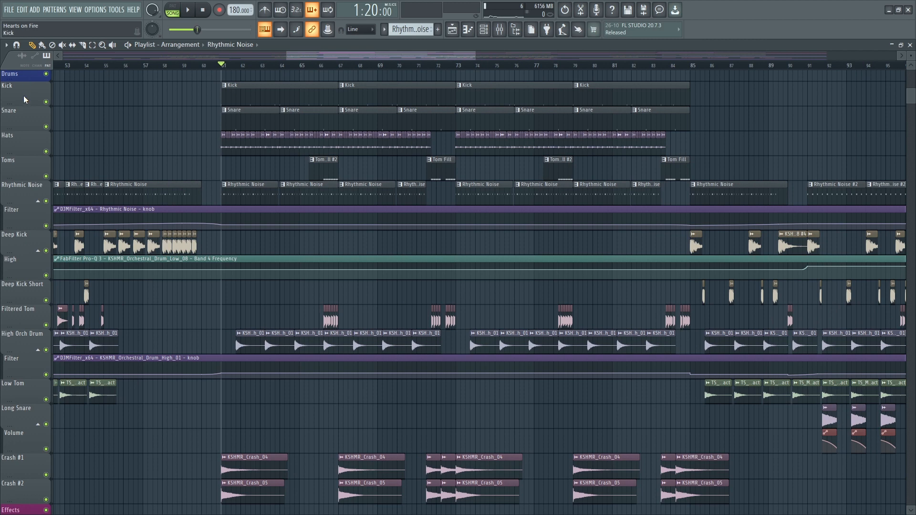
right_click(52, 104)
right_click(46, 102)
key("space")
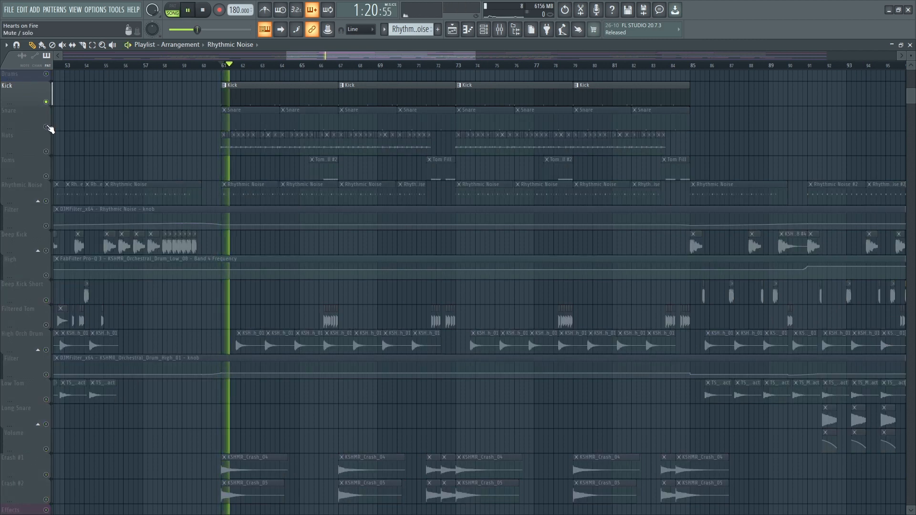
Unmute the Snare track and check its pattern's notes, then unmute Hats and play the three drum tracks from bar 61.
left_click(46, 127)
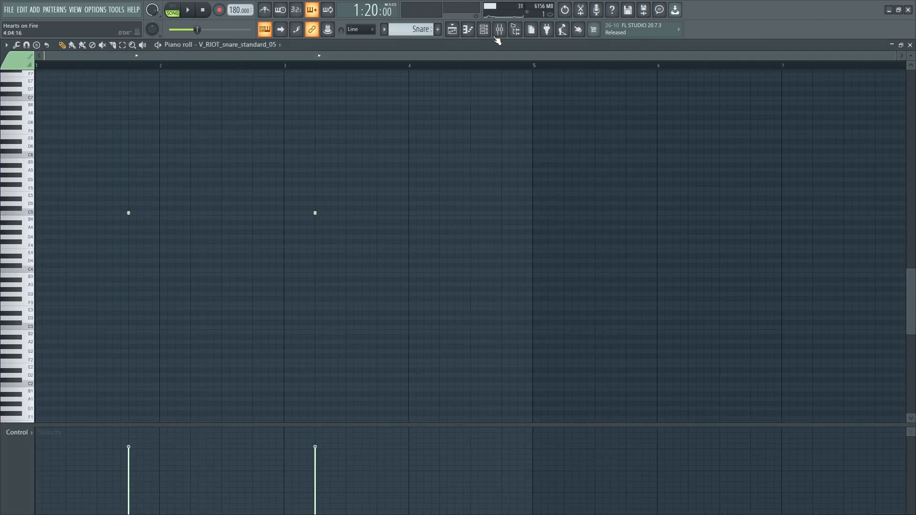
left_click(484, 30)
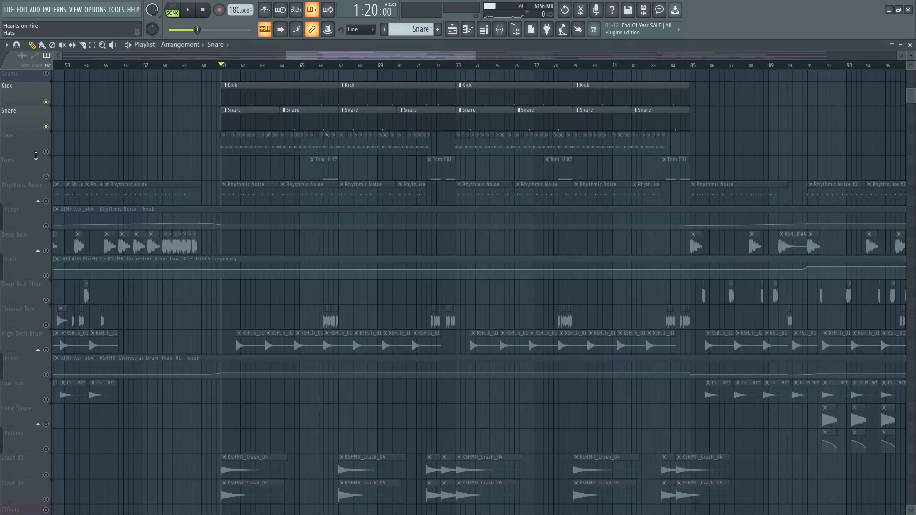
left_click(46, 152)
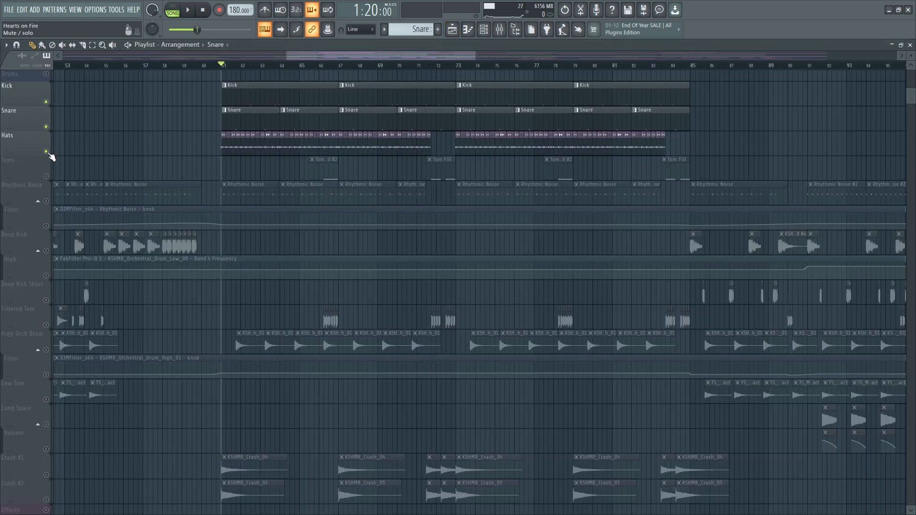
key("space")
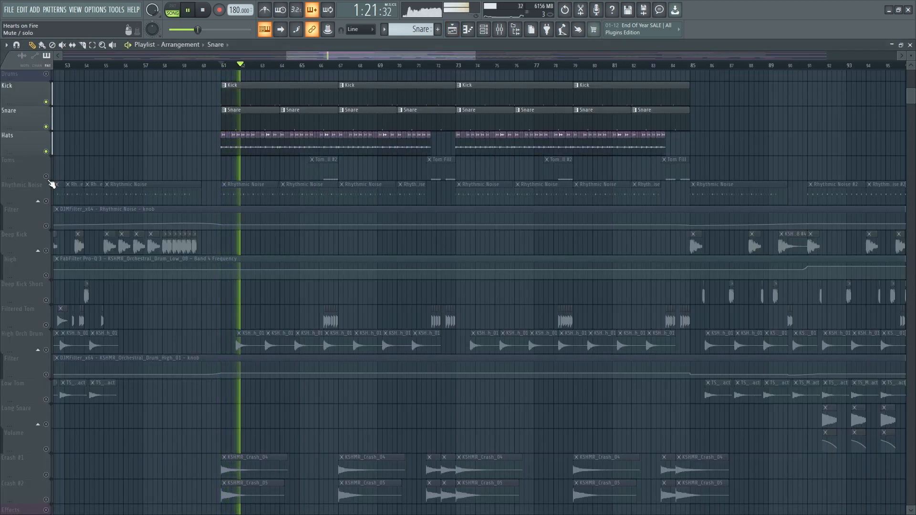
Unmute the Toms track and play it with the other drums from the first Tom Fill #2 clip, then stop.
left_click(46, 176)
scroll(319, 67, "up", 2)
left_click(320, 66)
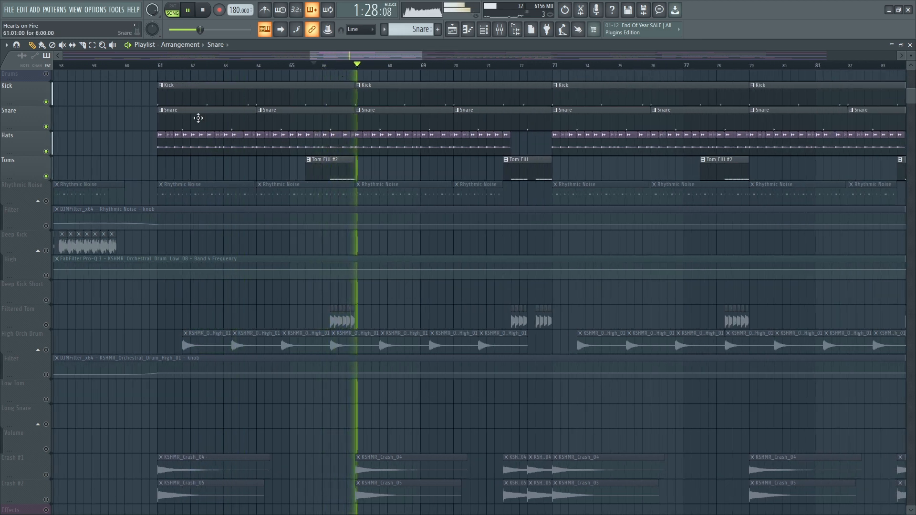
key("space")
Solo the Toms track and play the Tom Fill clip in bar 71 briefly.
right_click(46, 179)
left_click(507, 65)
key("space")
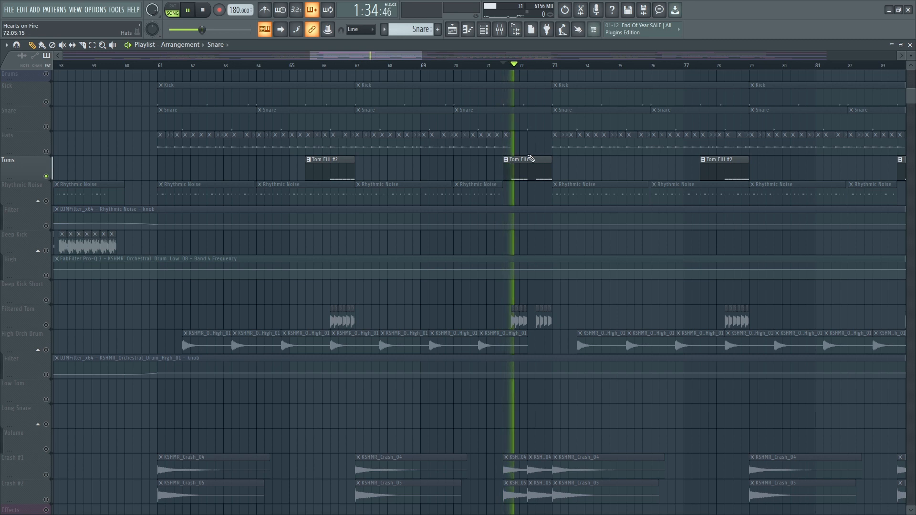
key("space")
Unmute the Rhythmic Noise track and return the playhead to bar 61.
left_click(46, 201)
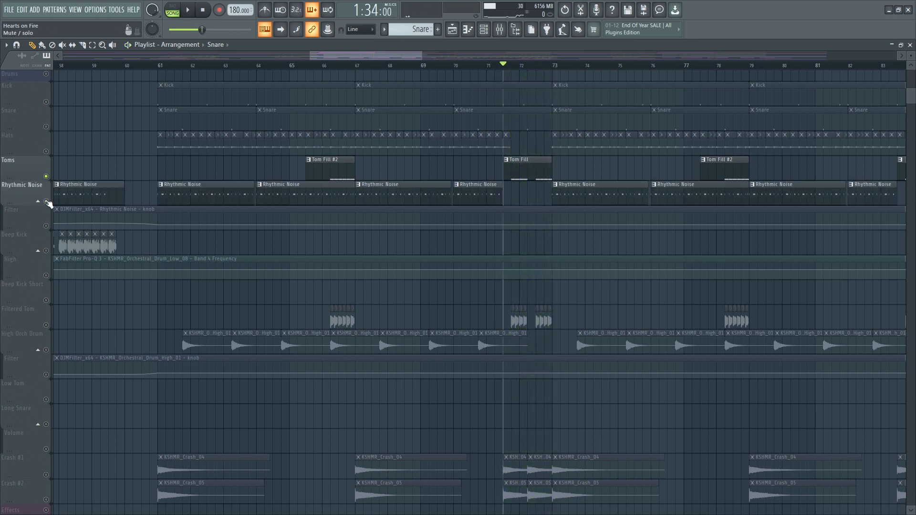
left_click(162, 64)
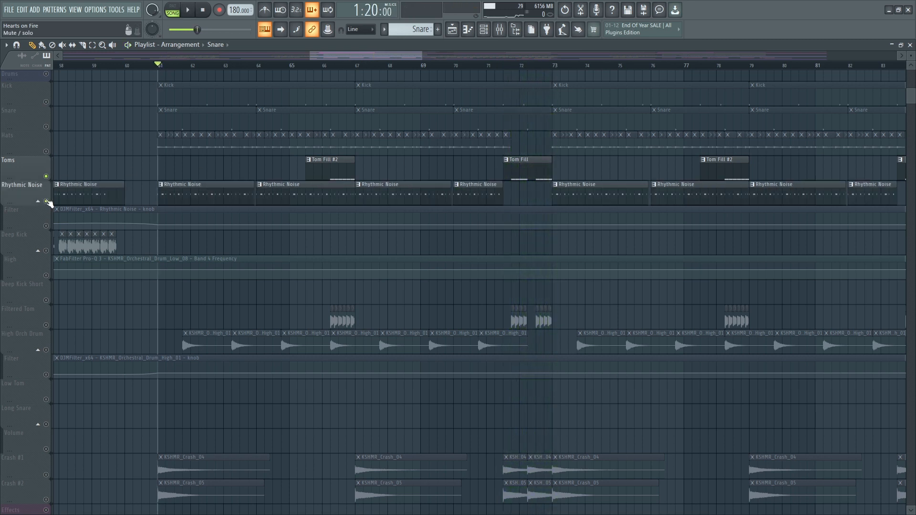
scroll(51, 319, "down", 2)
Solo the High Orch Drum track together with its Filter automation and play them from bar 61, then stop.
left_click(46, 300)
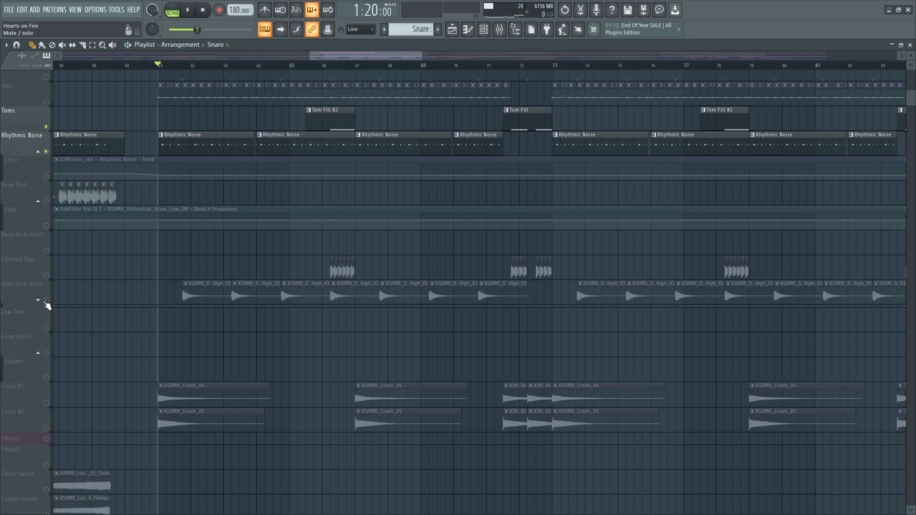
left_click(39, 300)
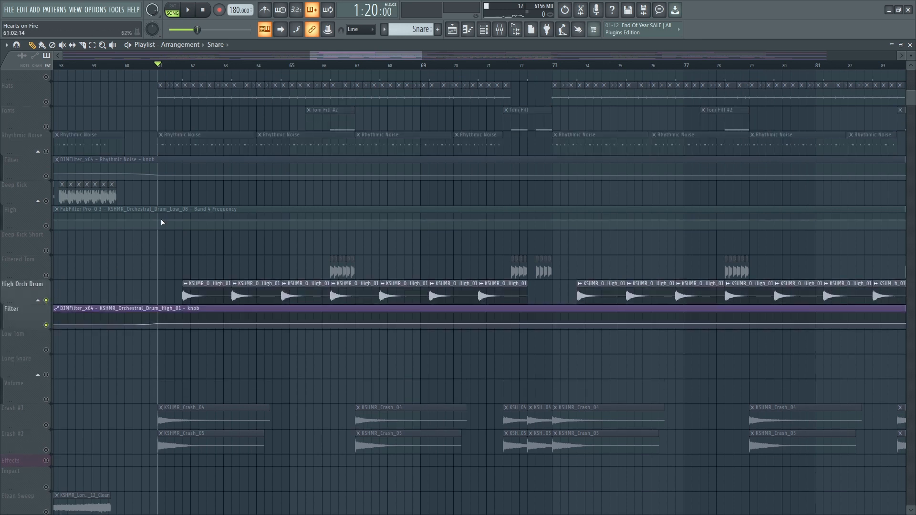
mouse_move(176, 326)
key("space")
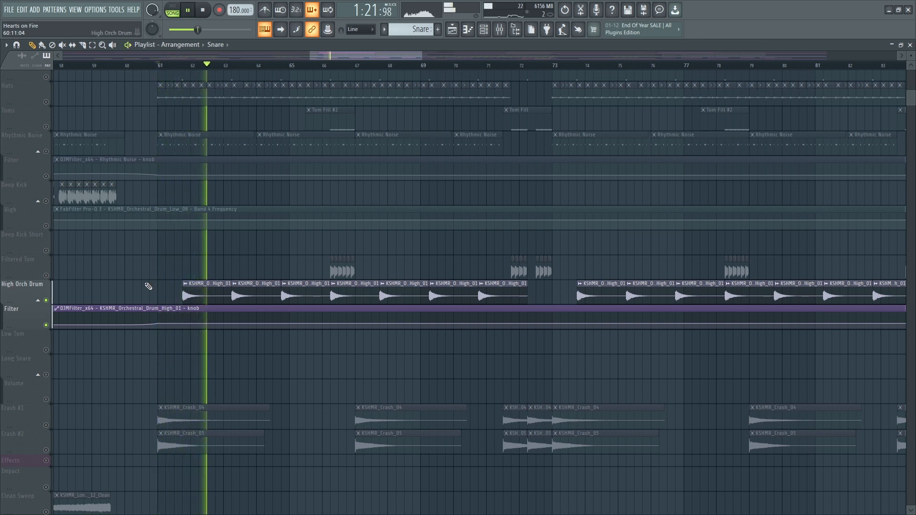
key("space")
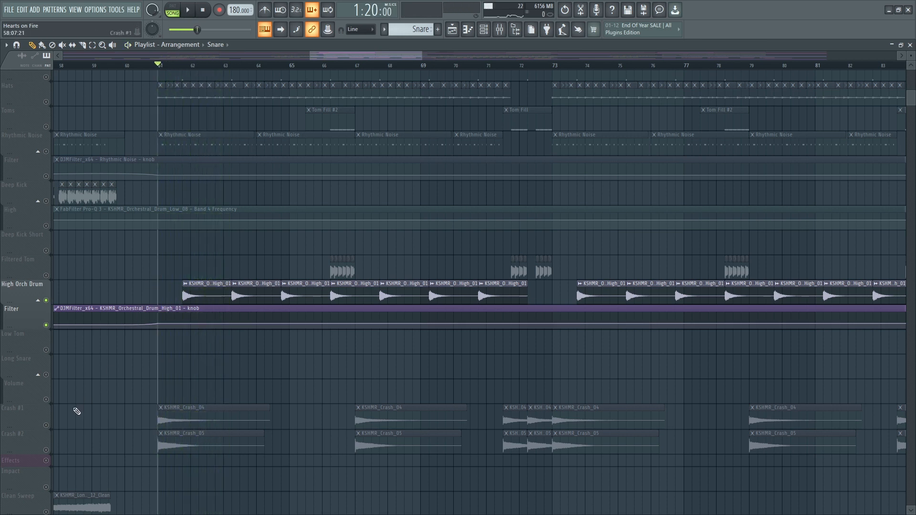
Isolate the Crash #1 and Crash #2 tracks and play both from bar 61.
left_click_drag(49, 428, 52, 453)
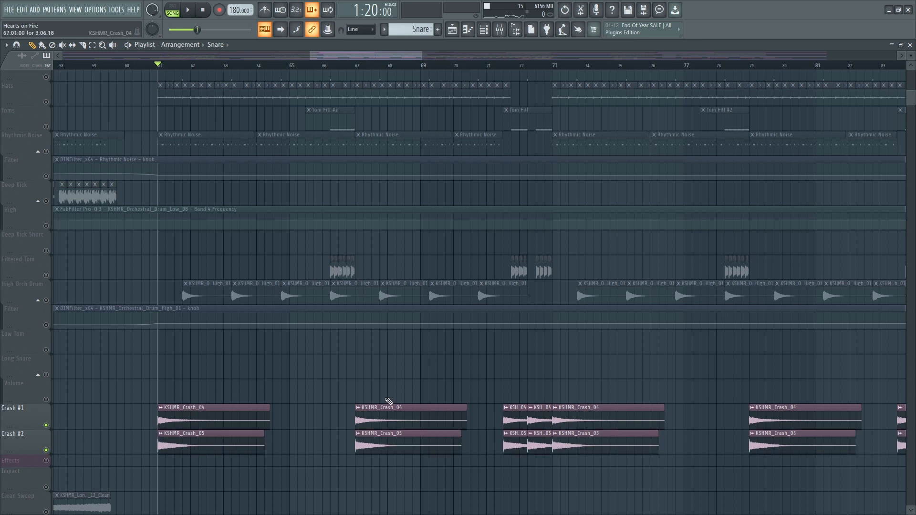
key("space")
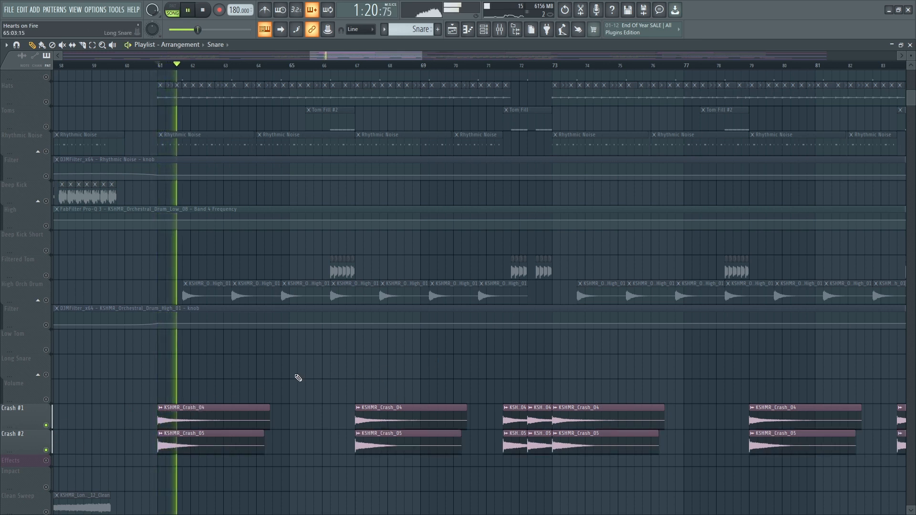
scroll(243, 68, "down", 1)
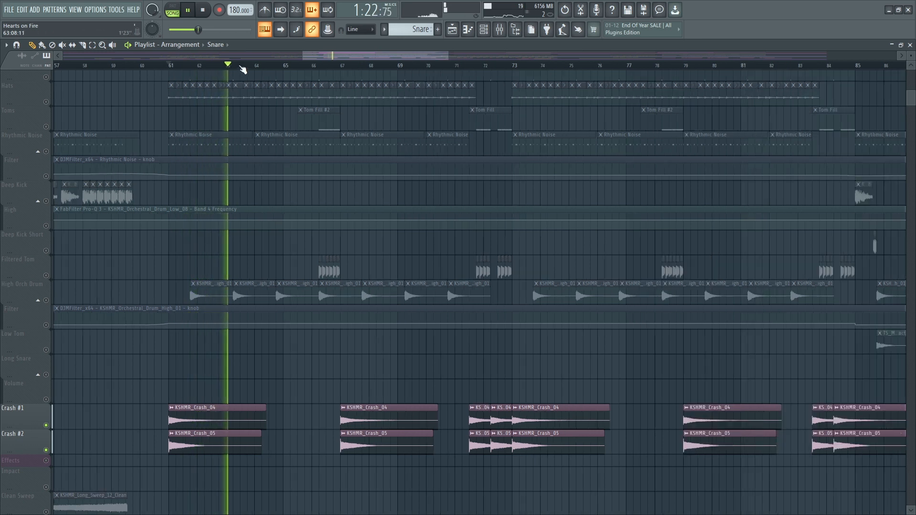
Unmute the High Orch Drum, Rhythmic Noise, Toms, Hats, Snare and Kick tracks while the crashes keep playing.
scroll(243, 68, "down", 1)
scroll(44, 303, "up", 3)
left_click(47, 226)
scroll(47, 228, "up", 1)
left_click(47, 251)
left_click(47, 226)
scroll(49, 229, "up", 1)
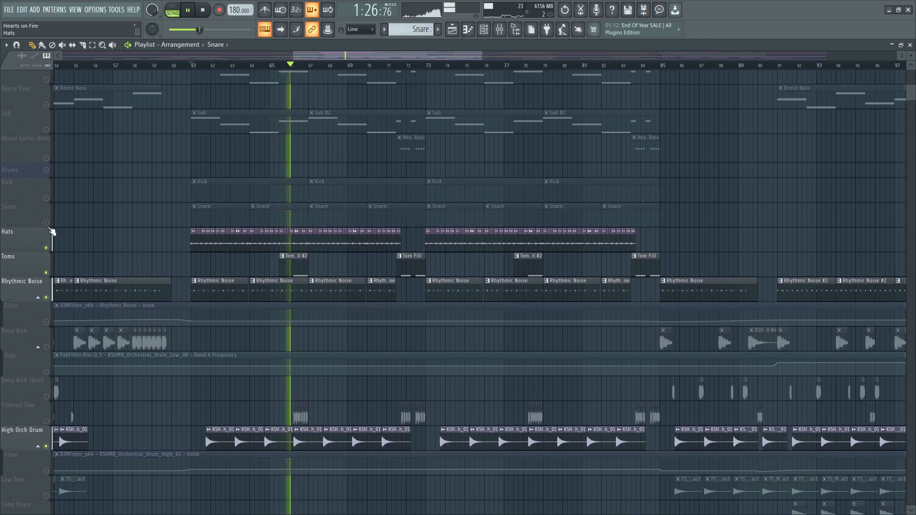
left_click(46, 225)
left_click(46, 201)
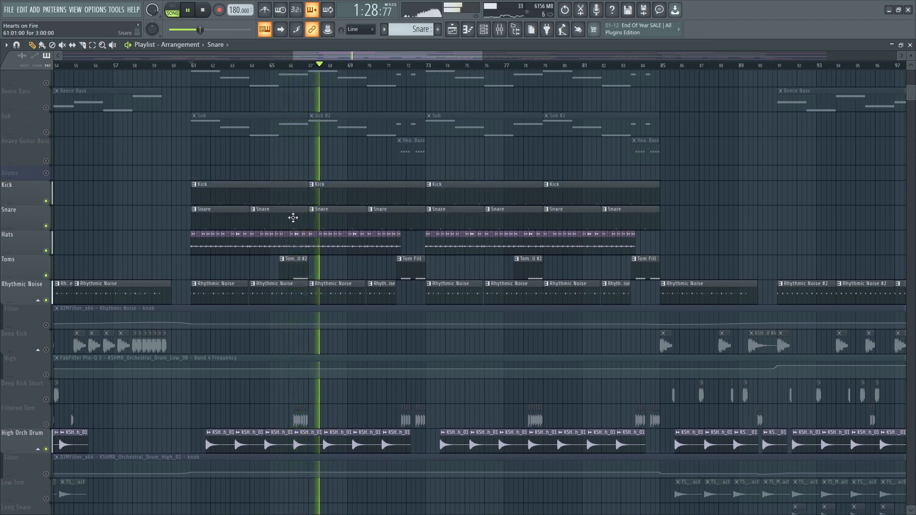
Add the Filtered Tom track and the High, High Orch Drum Filter and Rhythmic Noise Filter automations to the drum playback, then stop.
scroll(170, 270, "down", 5)
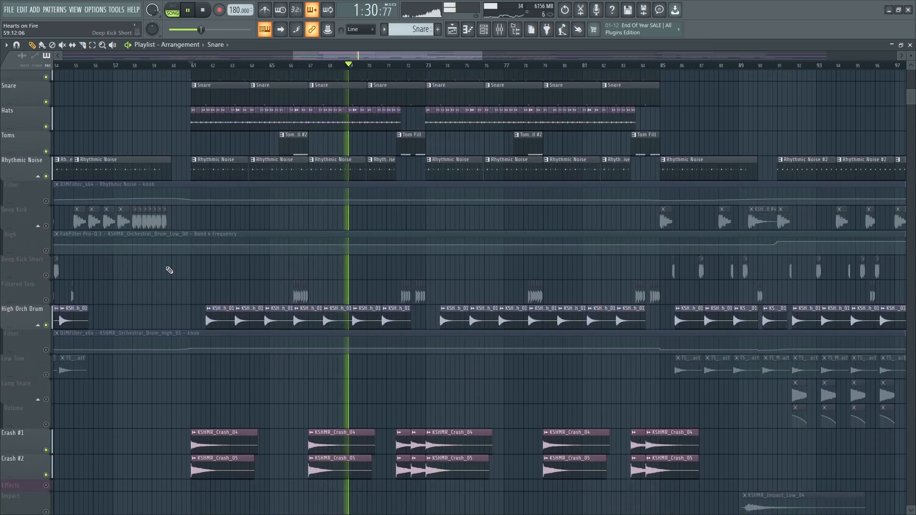
left_click(46, 300)
scroll(368, 297, "down", 2)
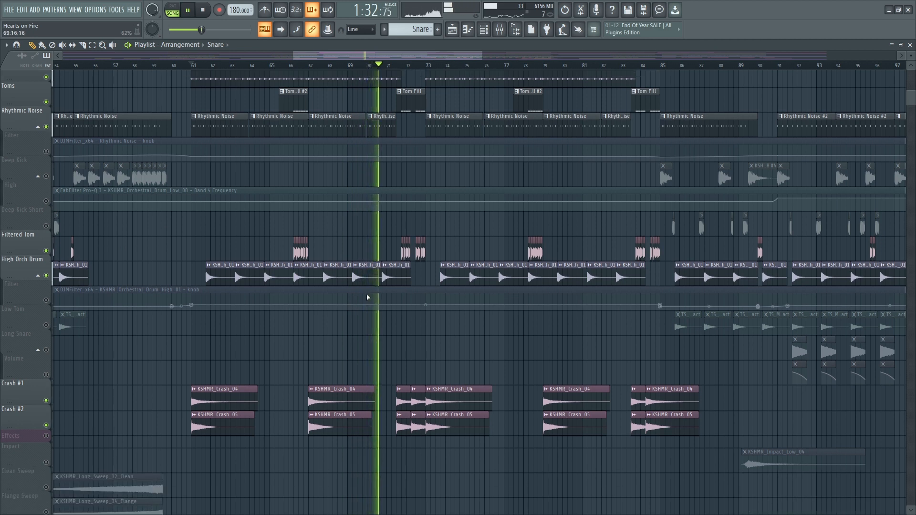
scroll(367, 297, "up", 2)
left_click(46, 350)
left_click(46, 251)
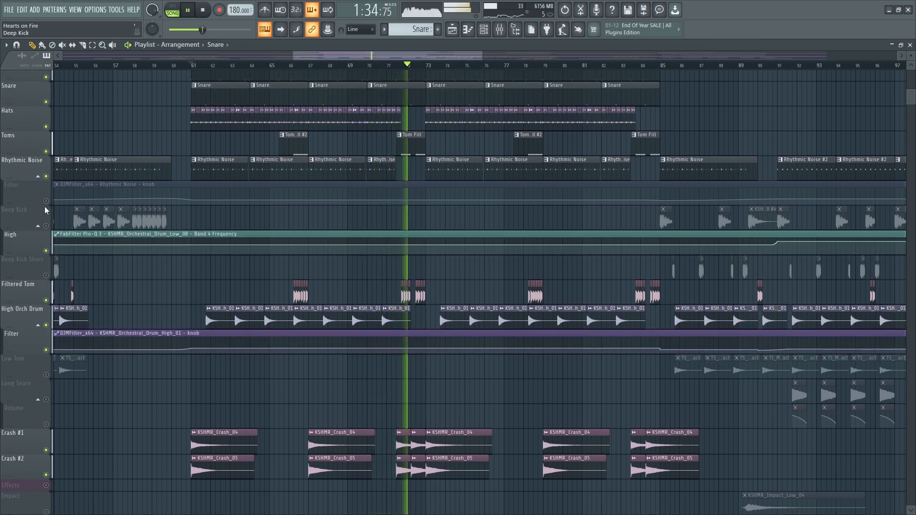
left_click(46, 201)
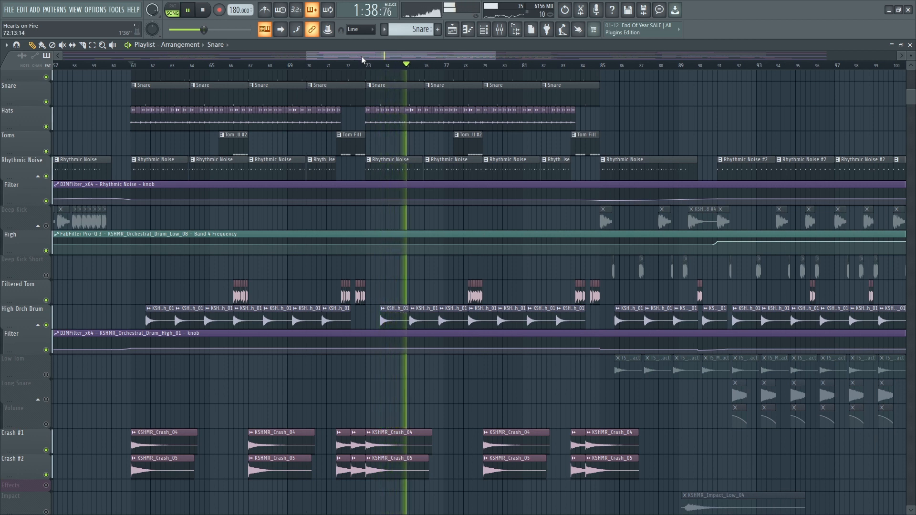
key("space")
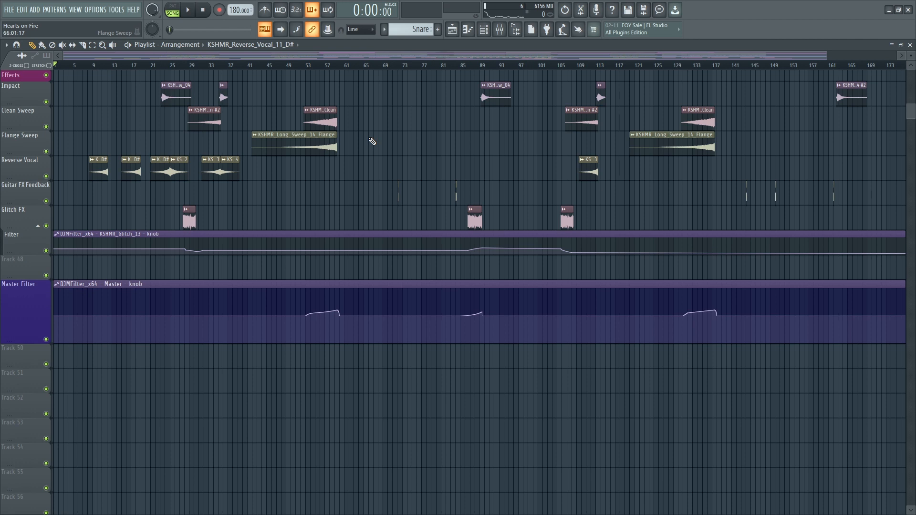
Solo the Impact track in the Effects section and play its first clip from bar 23, then stop.
scroll(146, 65, "up", 3)
left_click(215, 65)
scroll(221, 66, "up", 1)
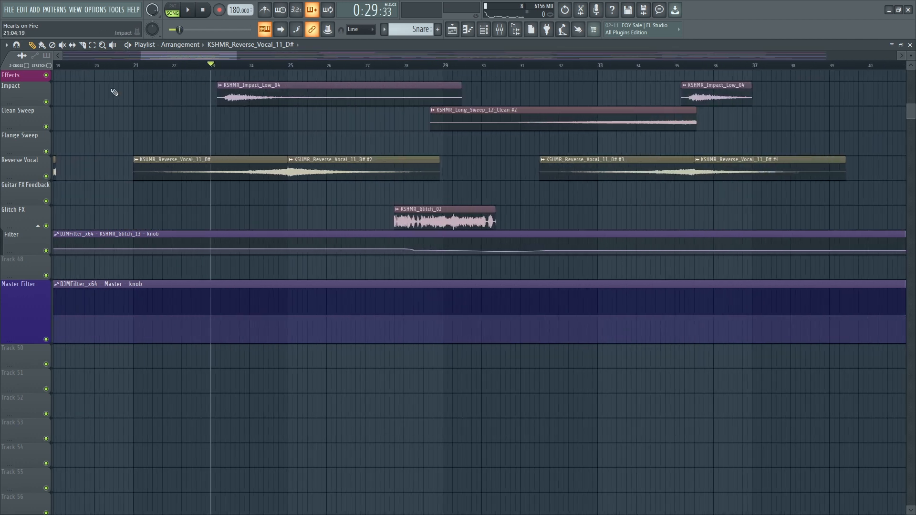
left_click(47, 102, "ctrl")
key("space")
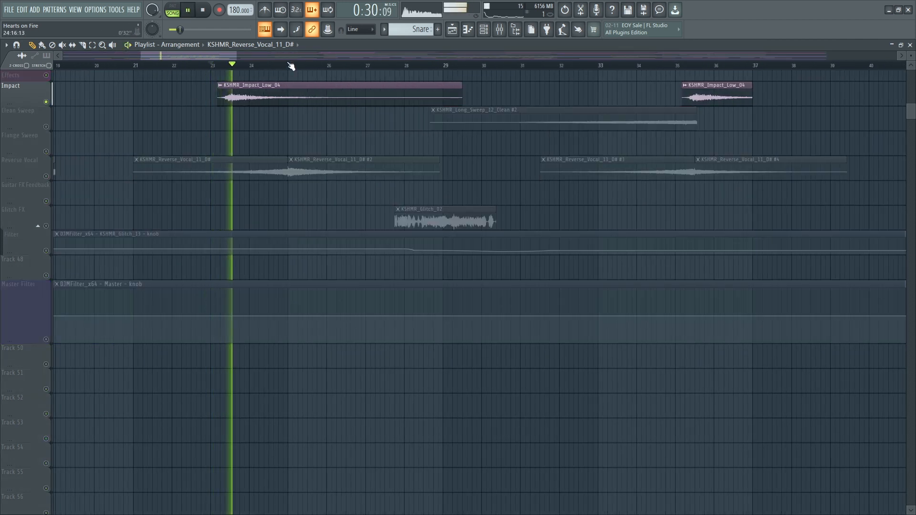
scroll(288, 65, "down", 3)
key("space")
Solo the Clean Sweep track and play the end of its second sweep from bar 58, then stop.
left_click(46, 127, "ctrl")
left_click(384, 66)
left_click(639, 67)
key("space")
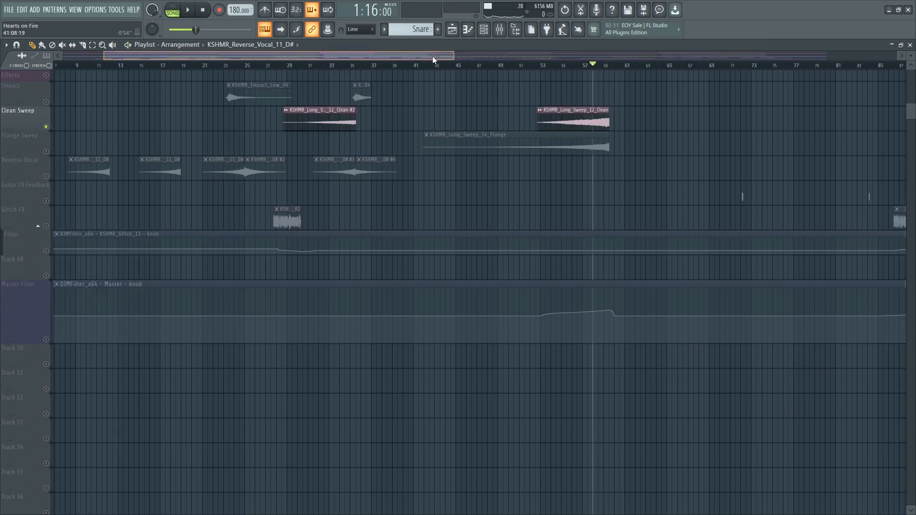
key("space")
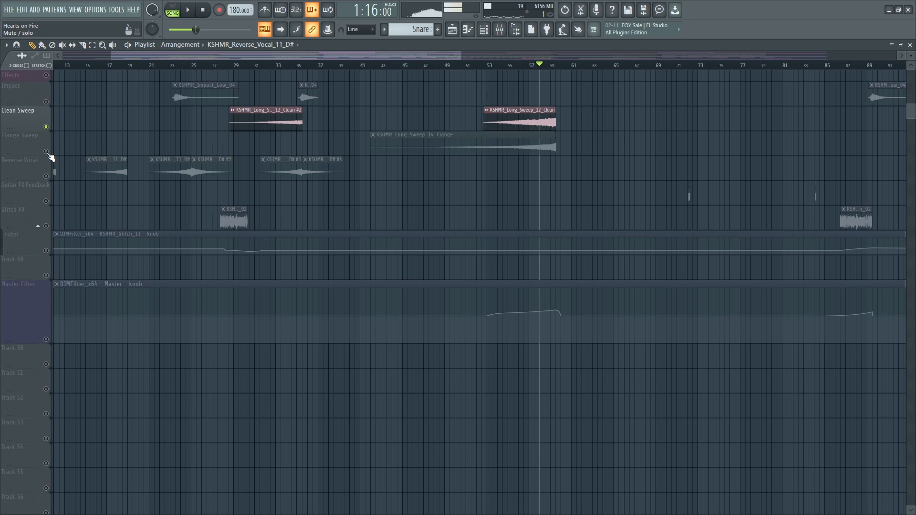
Solo the Flange Sweep track and play the end of its long sweep from bar 58, then stop.
left_click(47, 151, "ctrl")
left_click_drag(341, 56, 393, 58)
key("space")
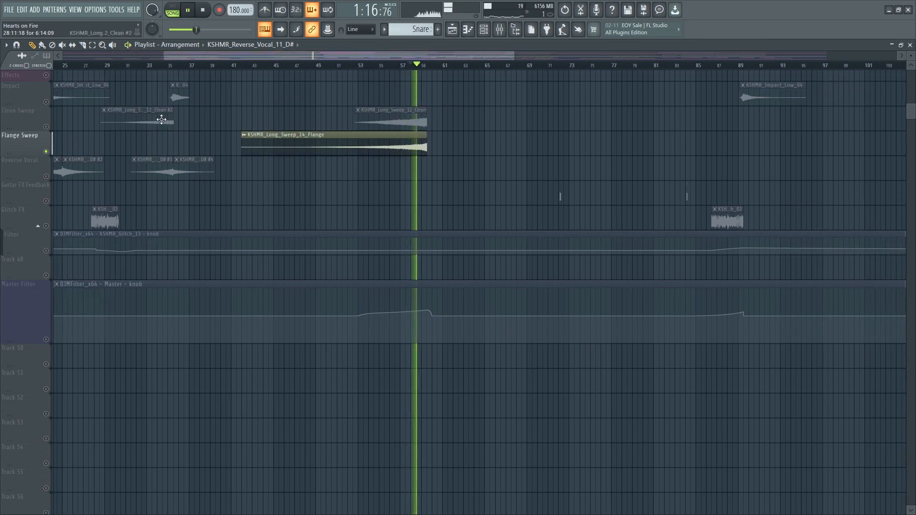
left_click_drag(205, 56, 68, 57)
key("space")
Solo the Reverse Vocal track and play the end of its first clip from the middle of bar 11, then stop.
left_click(46, 176, "ctrl")
scroll(105, 60, "up", 2)
scroll(199, 63, "up", 3)
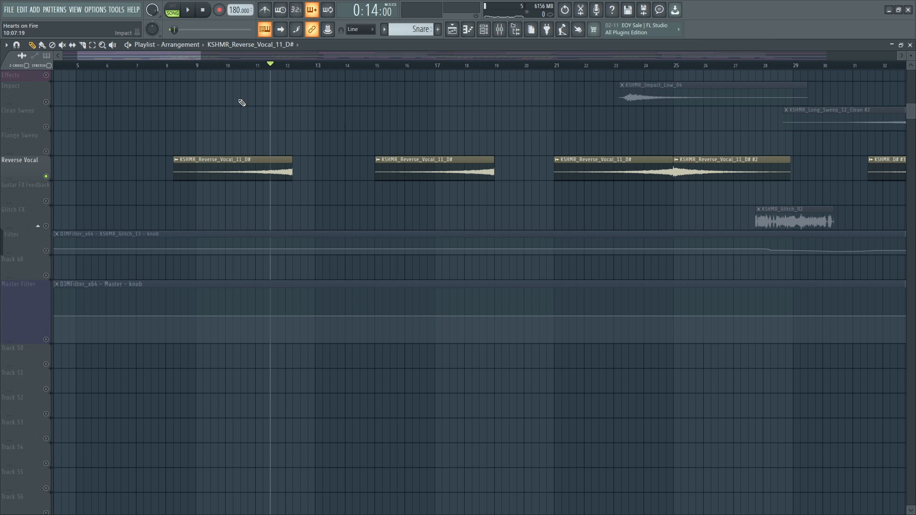
key("space")
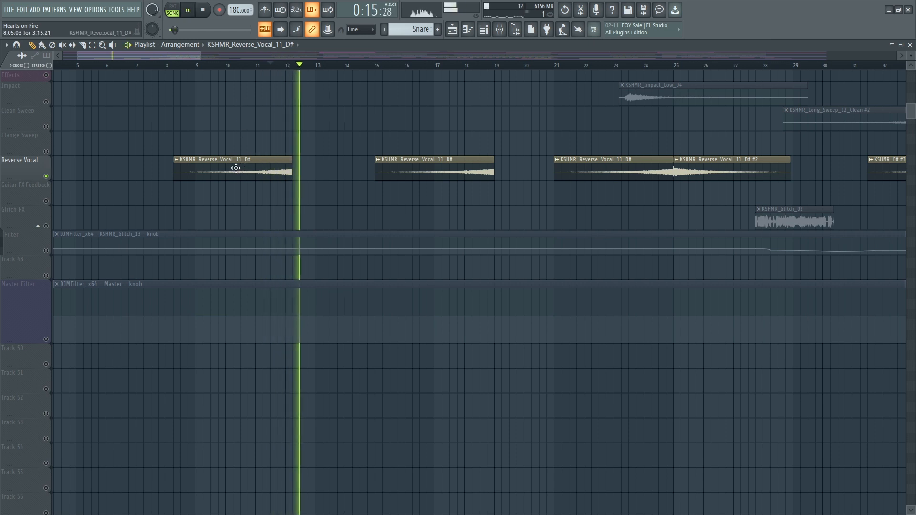
key("space")
Solo the Guitar FX Feedback track, play it from just after bar 71, and return the playhead to bar 71.
scroll(154, 65, "down", 3)
left_click_drag(159, 57, 395, 65)
left_click(264, 70)
scroll(258, 70, "up", 4)
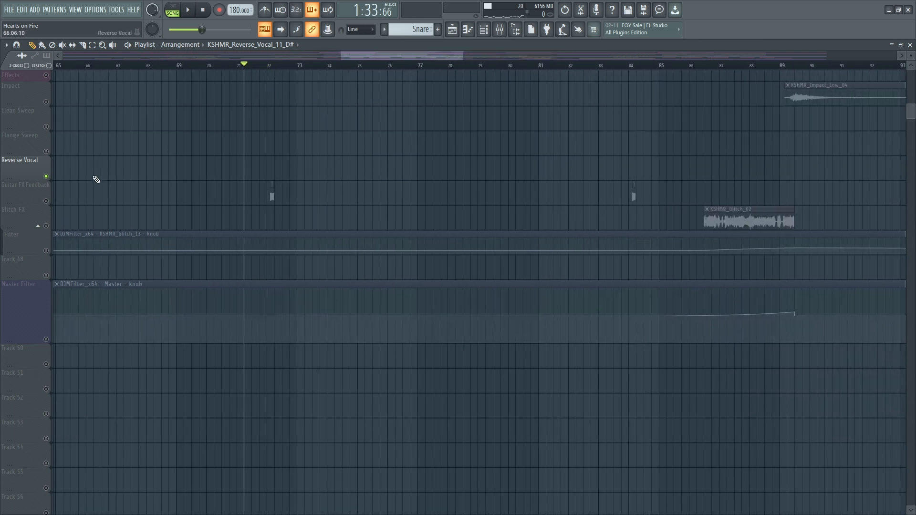
right_click(47, 201)
key("space")
key("space")
left_click(238, 65)
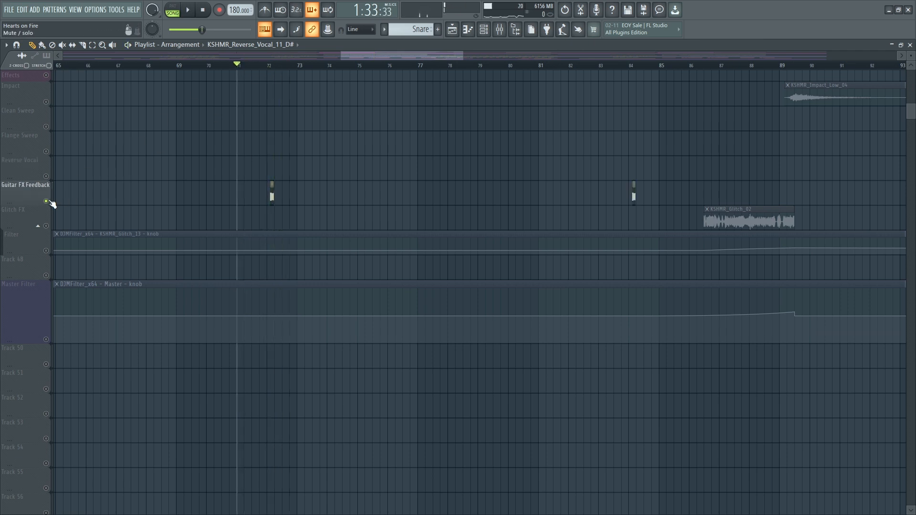
Unsolo the Guitar FX Feedback track and play it within the full mix from bar 71, then stop.
right_click(46, 201)
key("space")
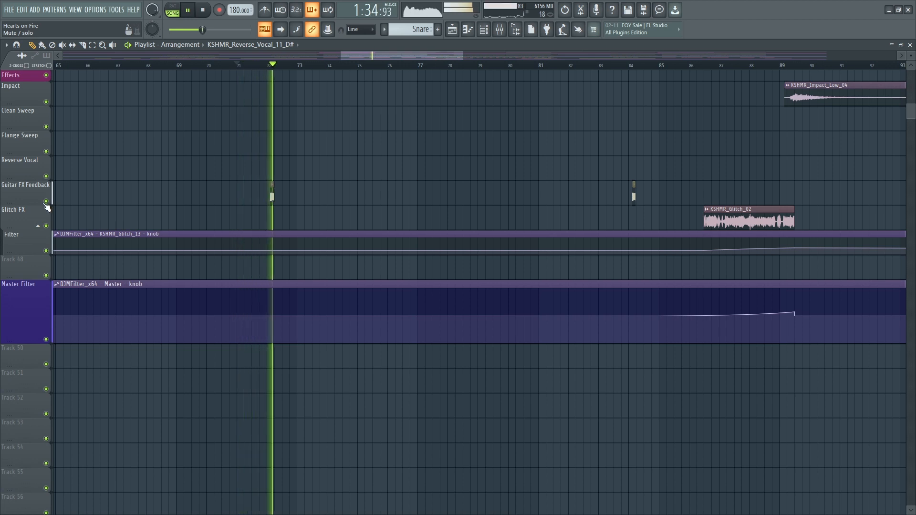
key("space")
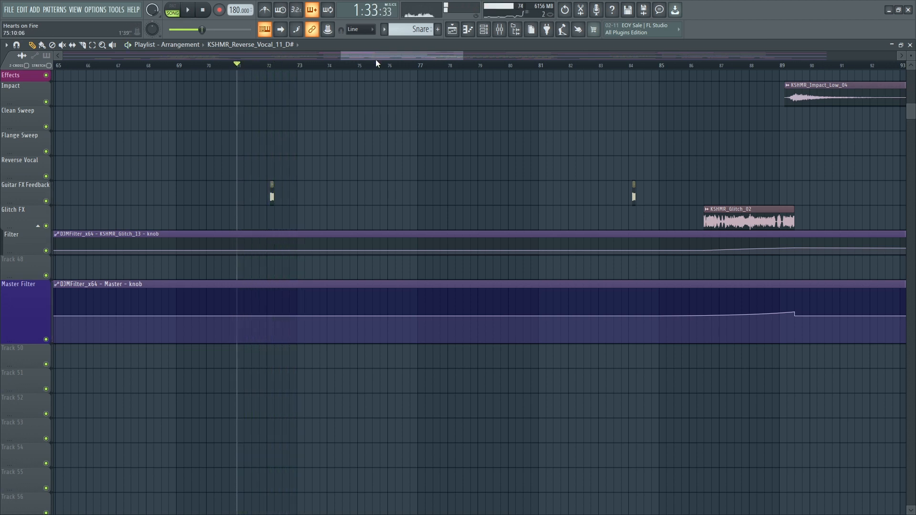
Solo the Glitch FX track together with its Filter automation, play the clip from the middle of bar 86, then stop.
left_click_drag(376, 58, 439, 55)
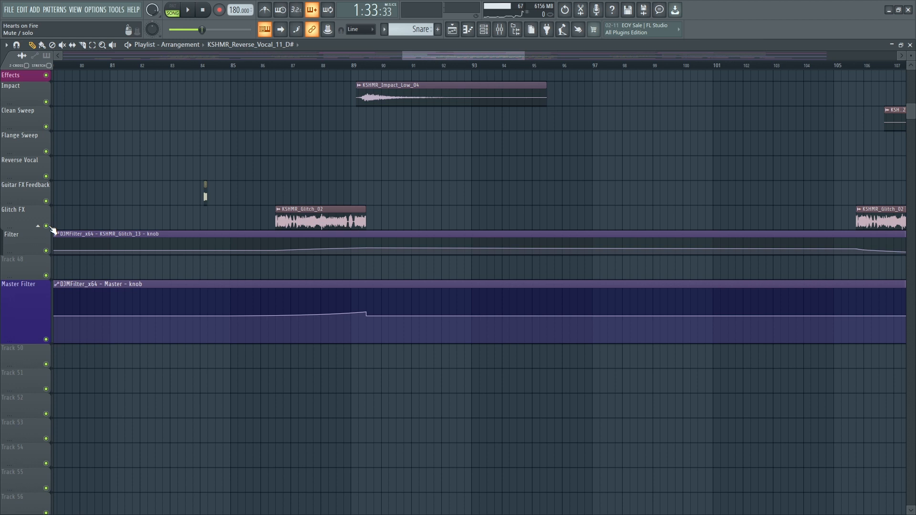
left_click(278, 66)
scroll(276, 66, "up", 3)
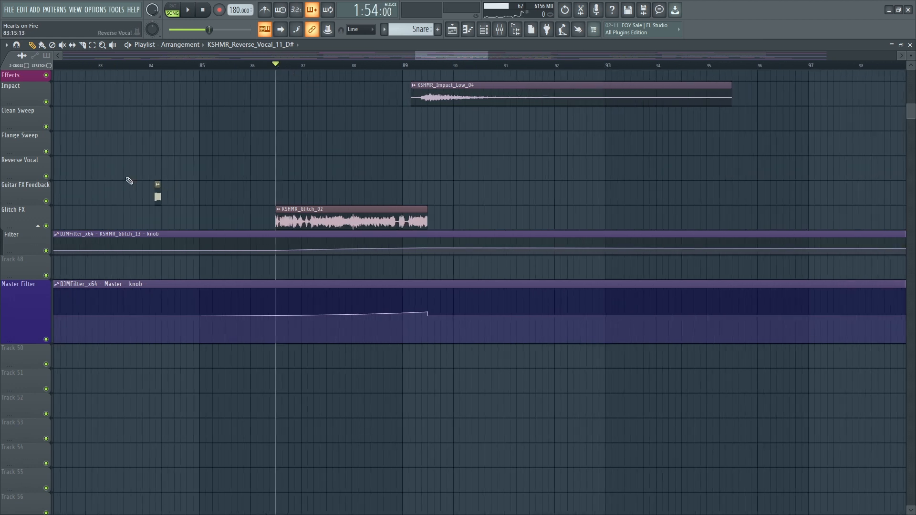
right_click(47, 226)
key("space")
left_click(46, 251)
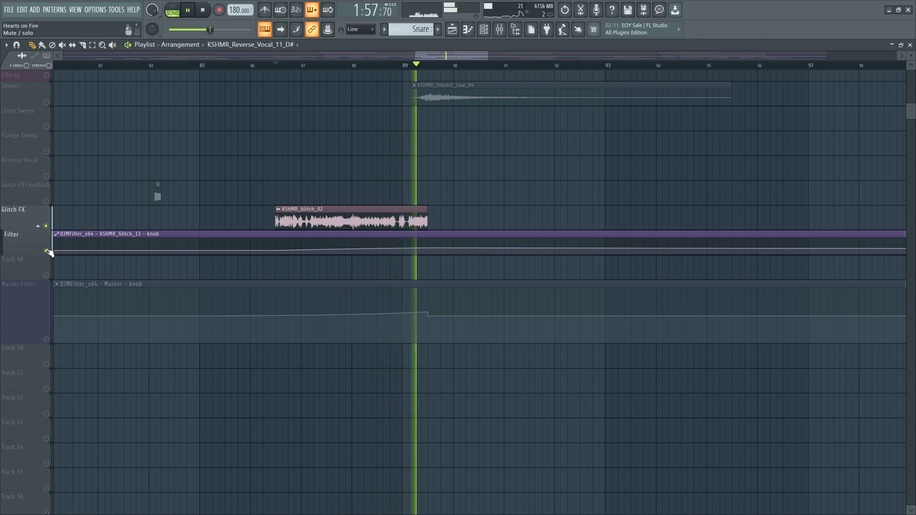
key("space")
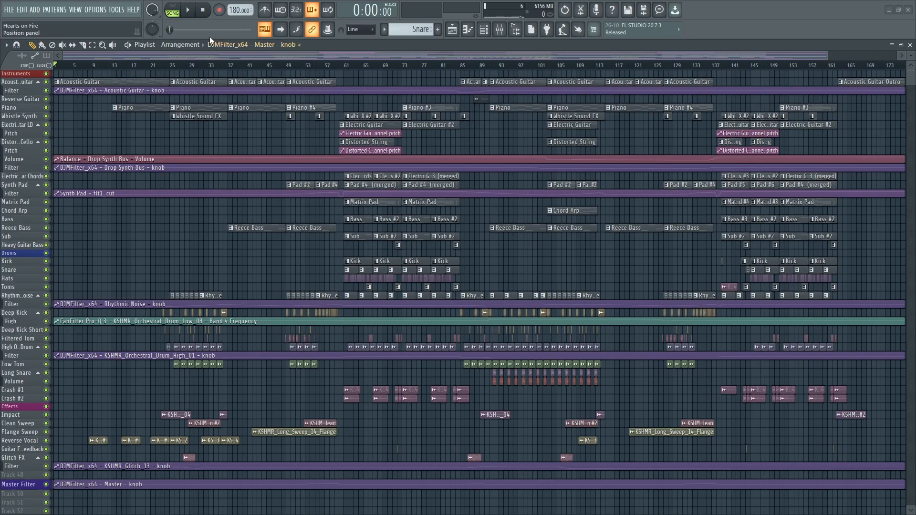
Play the full arrangement from the beginning with all tracks active.
left_click(189, 10)
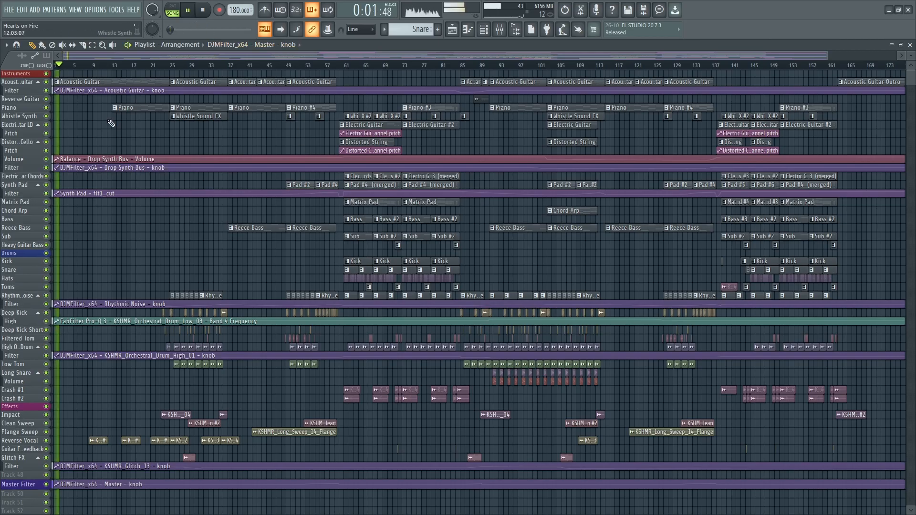